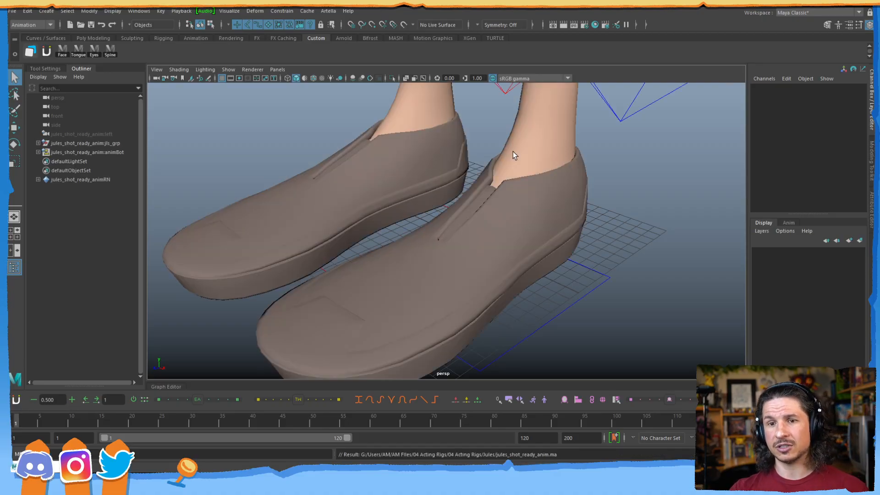
Open jules_shot_ready_anim.ma from AM Files/04 Acting Rigs/04 Acting Rigs/Jules without saving the current untitled scene
{"action": "left_click", "coordinate": [12, 11]}
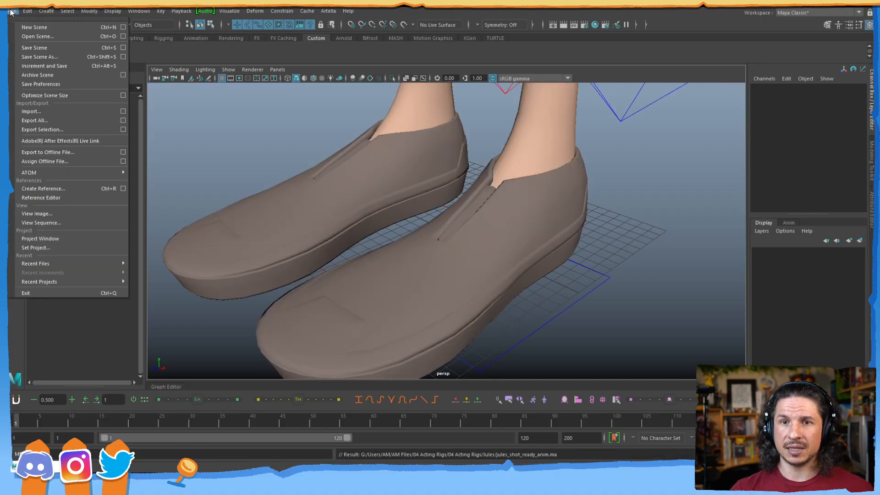
{"action": "left_click", "coordinate": [33, 37]}
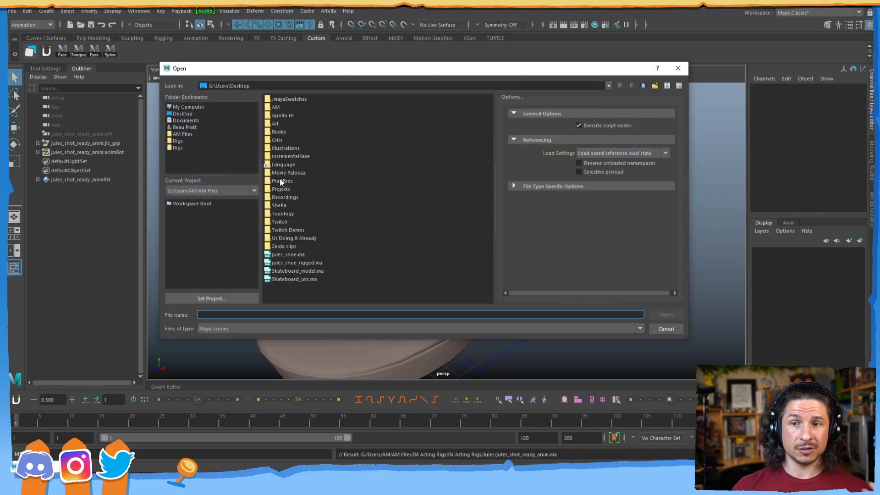
{"action": "left_click", "coordinate": [189, 133]}
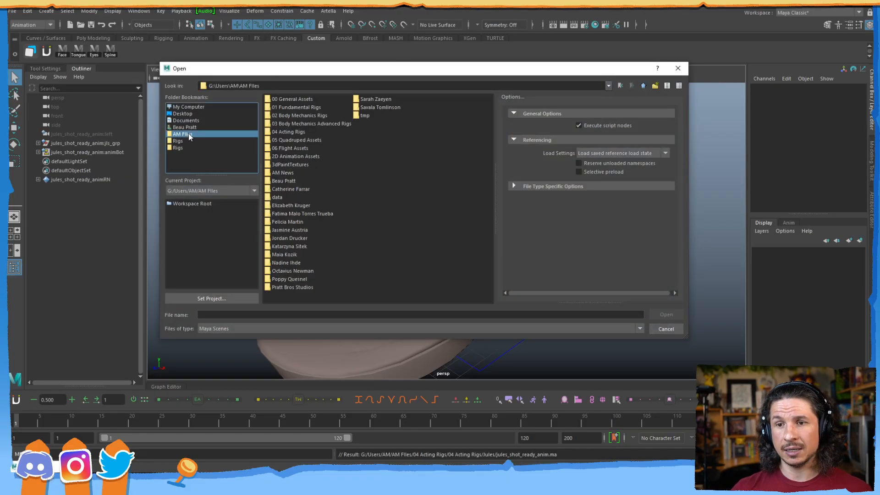
{"action": "double_click", "coordinate": [298, 131]}
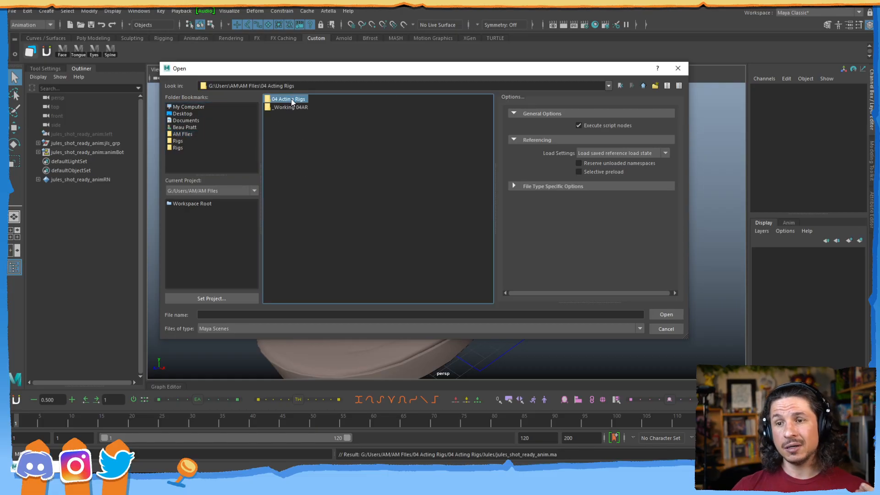
{"action": "double_click", "coordinate": [293, 98]}
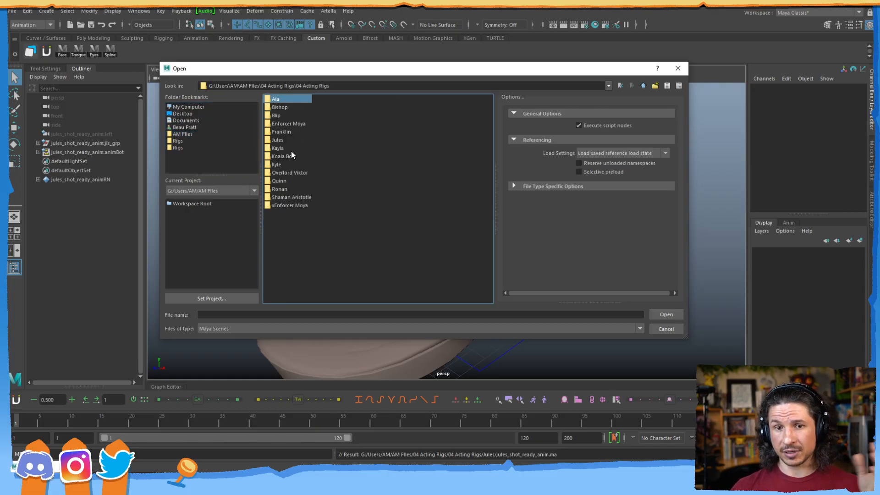
{"action": "double_click", "coordinate": [278, 139]}
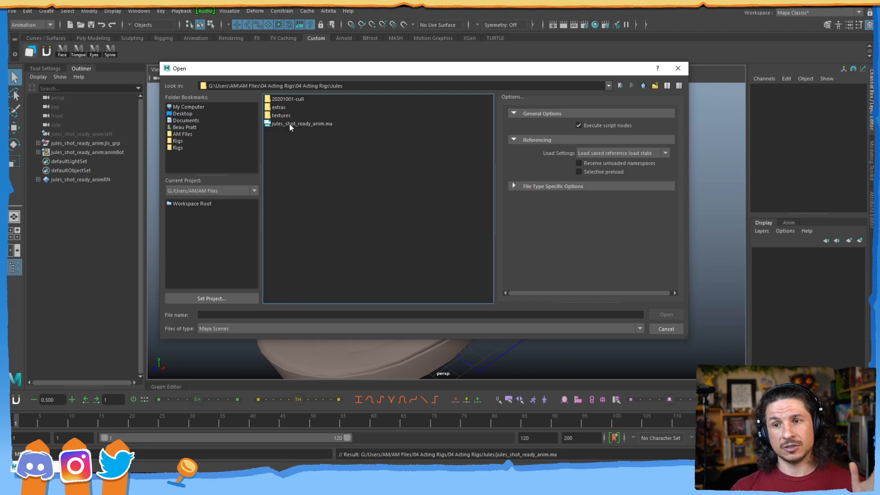
{"action": "double_click", "coordinate": [289, 124]}
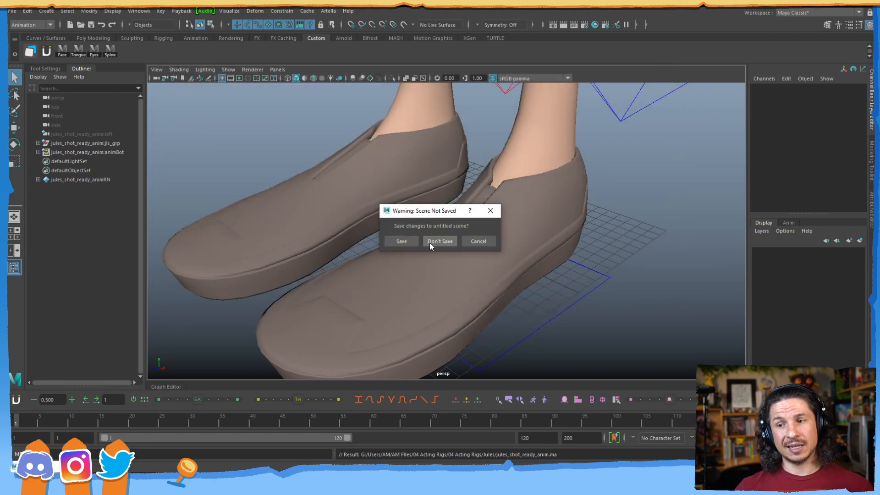
{"action": "left_click", "coordinate": [439, 242]}
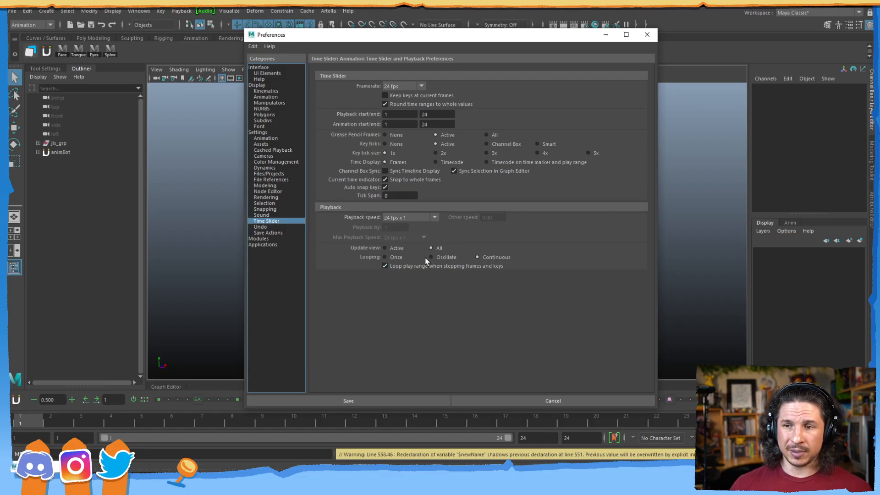
Toggle the Enable Color Management setting in the preferences and close the preferences window
{"action": "left_click", "coordinate": [276, 162]}
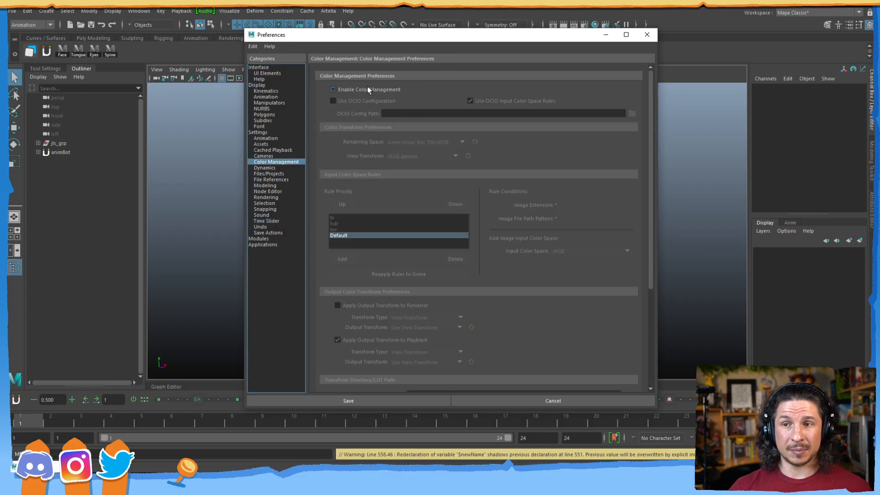
{"action": "left_click", "coordinate": [333, 90]}
{"action": "left_click", "coordinate": [646, 36]}
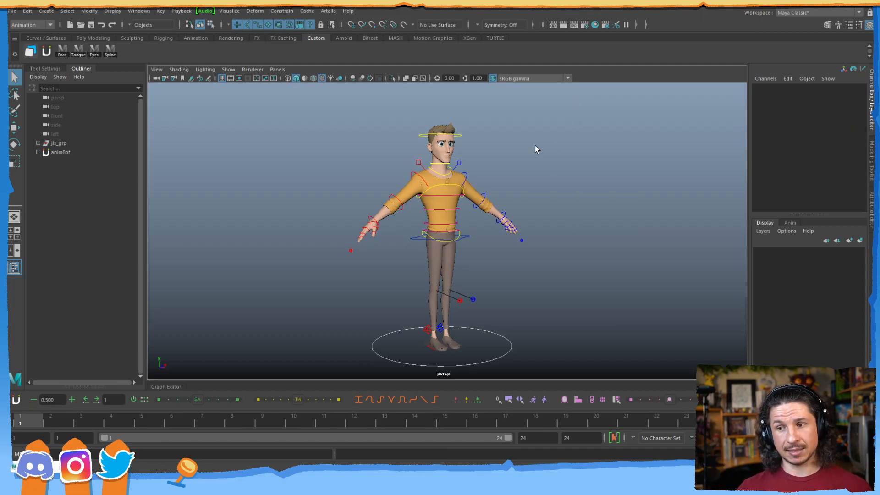
Set Body Texture to Render on the character's root control, then clear the selection
{"action": "left_click", "coordinate": [500, 353]}
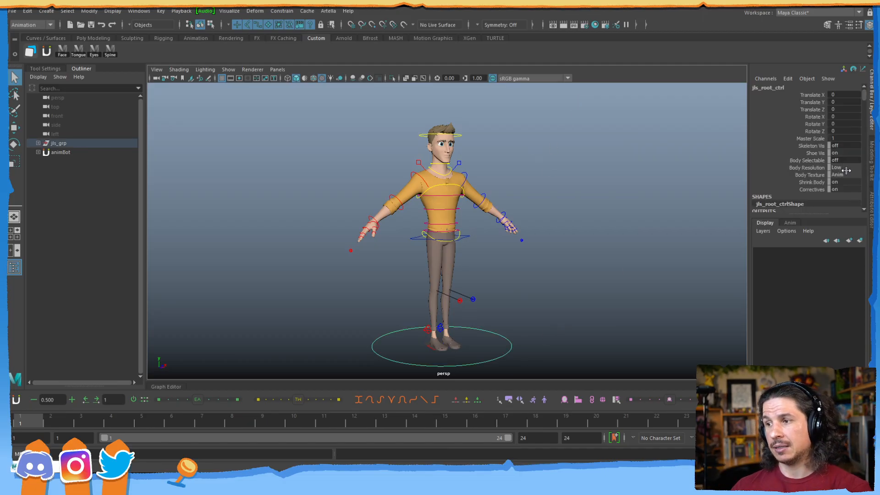
{"action": "left_click", "coordinate": [846, 192]}
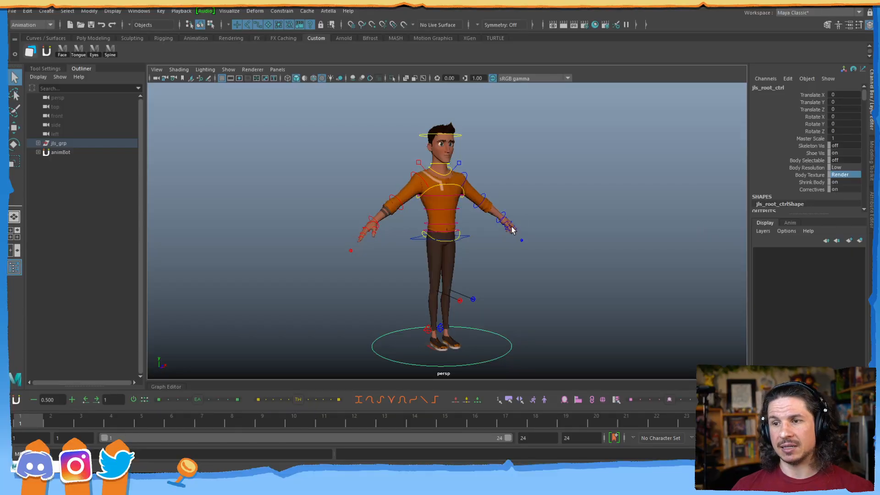
{"action": "left_click", "coordinate": [515, 257]}
Examine the textured character's shirt, arms and shoulders up close from the front and side
{"action": "mouse_move", "coordinate": [516, 257]}
{"action": "left_mouse_down", "text": "alt"}
{"action": "mouse_move", "coordinate": [489, 259]}
{"action": "mouse_move", "coordinate": [511, 253]}
{"action": "left_mouse_up", "text": "alt"}
{"action": "middle_click_drag", "start_coordinate": [510, 253], "coordinate": [471, 253], "text": "alt"}
{"action": "right_click_drag", "start_coordinate": [471, 254], "coordinate": [534, 238], "text": "alt"}
{"action": "left_click_drag", "start_coordinate": [488, 264], "coordinate": [510, 266], "text": "alt"}
{"action": "middle_click_drag", "start_coordinate": [510, 265], "coordinate": [569, 218], "text": "alt"}
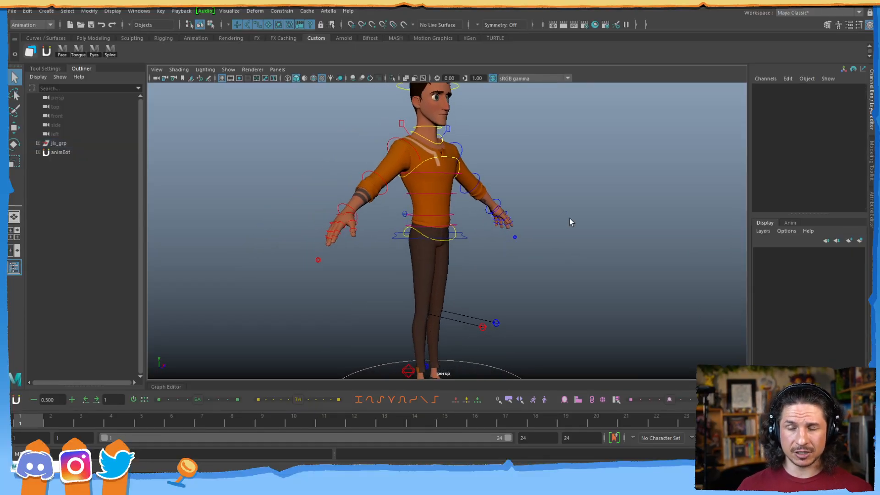
{"action": "left_click_drag", "start_coordinate": [402, 185], "coordinate": [383, 205], "text": "alt"}
{"action": "middle_click_drag", "start_coordinate": [384, 205], "coordinate": [423, 244], "text": "alt"}
{"action": "right_click_drag", "start_coordinate": [422, 245], "coordinate": [642, 187], "text": "alt"}
{"action": "middle_click_drag", "start_coordinate": [472, 233], "coordinate": [407, 233], "text": "alt"}
{"action": "right_click_drag", "start_coordinate": [407, 233], "coordinate": [532, 191], "text": "alt"}
{"action": "right_click_drag", "start_coordinate": [406, 209], "coordinate": [385, 204], "text": "alt"}
{"action": "middle_click_drag", "start_coordinate": [384, 204], "coordinate": [423, 232], "text": "alt"}
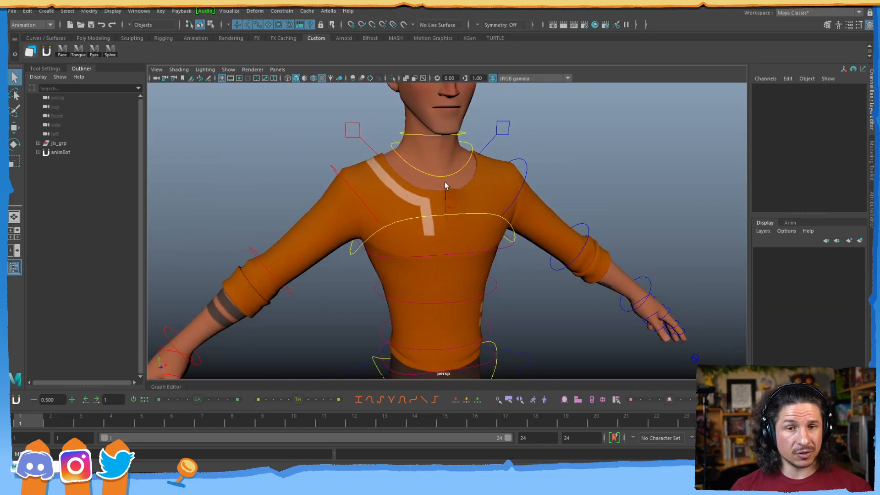
Try rotating the FK upper arm controls on both sides and undo each rotation
{"action": "left_click", "coordinate": [525, 164]}
{"action": "key", "text": "e"}
{"action": "left_click_drag", "start_coordinate": [503, 152], "coordinate": [479, 153]}
{"action": "key", "text": "ctrl+z"}
{"action": "left_click", "coordinate": [335, 168]}
{"action": "mouse_move", "coordinate": [344, 165]}
{"action": "left_mouse_down"}
{"action": "mouse_move", "coordinate": [384, 164]}
{"action": "mouse_move", "coordinate": [335, 163]}
{"action": "left_mouse_up"}
{"action": "key", "text": "ctrl+z"}
Hide the rig's control curves to check the clean character, and show them again
{"action": "right_click_drag", "start_coordinate": [550, 172], "coordinate": [398, 223], "text": "alt"}
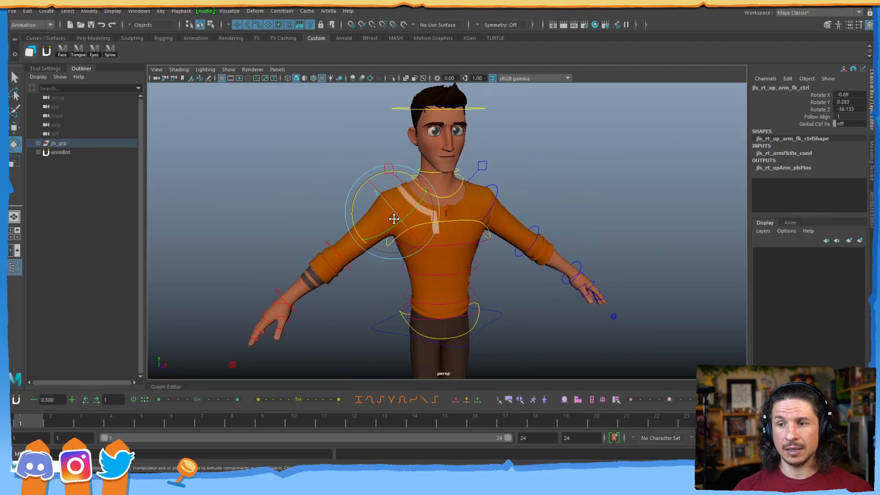
{"action": "left_click_drag", "start_coordinate": [398, 223], "coordinate": [395, 229], "text": "alt"}
{"action": "key", "text": "w"}
{"action": "right_click_drag", "start_coordinate": [495, 208], "coordinate": [403, 220], "text": "alt"}
{"action": "left_click_drag", "start_coordinate": [402, 220], "coordinate": [398, 218], "text": "alt"}
{"action": "key", "text": "alt+1"}
{"action": "middle_click_drag", "start_coordinate": [500, 259], "coordinate": [505, 213], "text": "alt"}
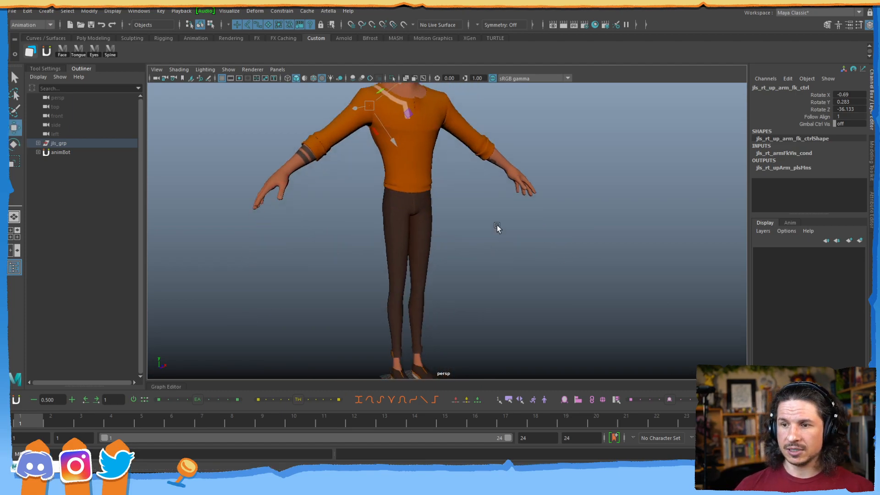
{"action": "key", "text": "alt+1"}
Turn on Body Selectable on the character's root control and select the shirt geometry
{"action": "left_click_drag", "start_coordinate": [356, 323], "coordinate": [350, 351]}
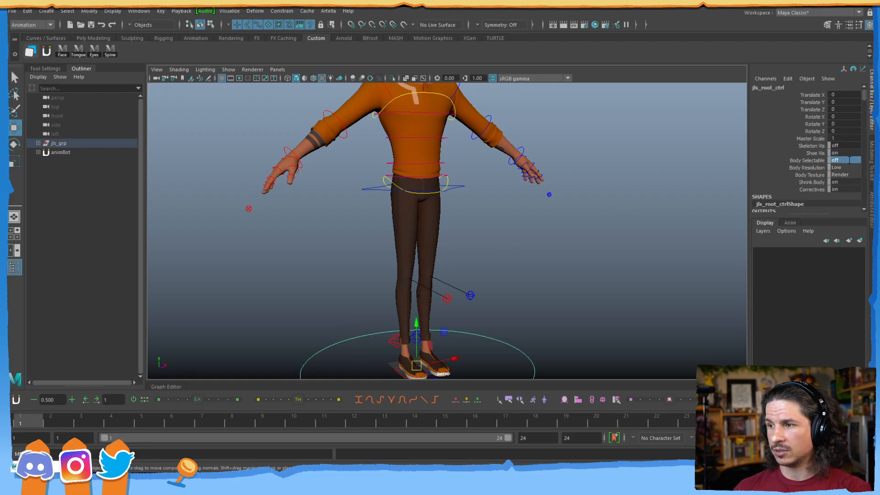
{"action": "left_click", "coordinate": [393, 130]}
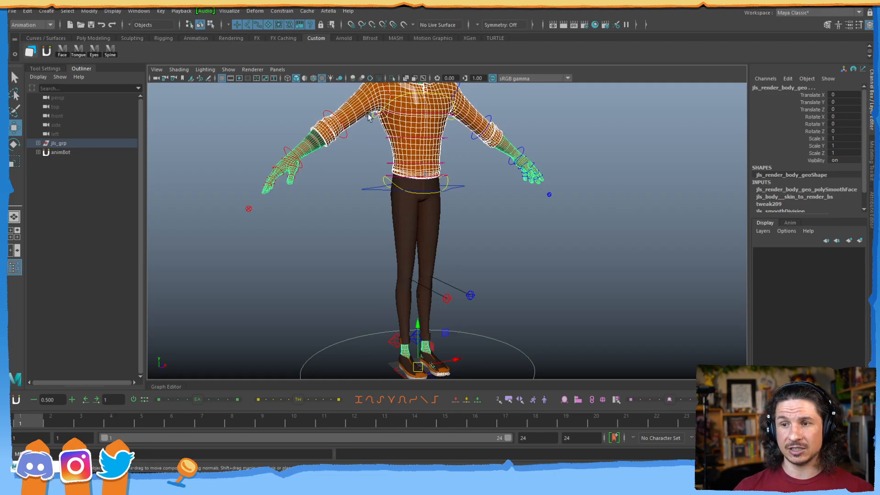
{"action": "left_click", "coordinate": [353, 161]}
{"action": "left_click", "coordinate": [410, 129]}
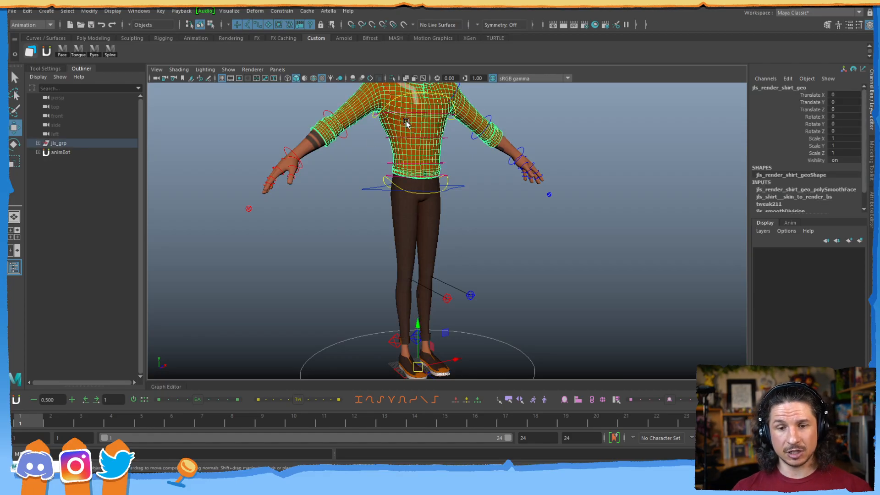
Hide the rig's control curves so only the character's geometry is displayed
{"action": "key", "text": "alt+1"}
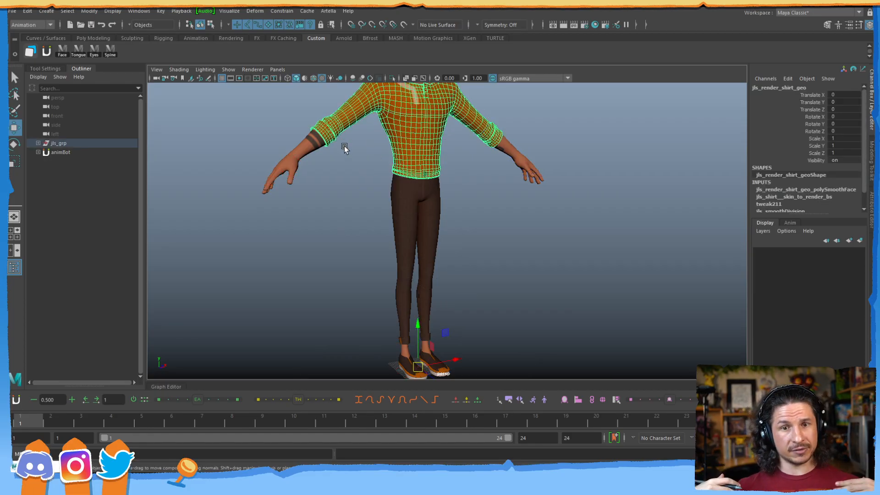
{"action": "middle_click_drag", "start_coordinate": [442, 147], "coordinate": [406, 271], "text": "alt"}
{"action": "right_click_drag", "start_coordinate": [407, 270], "coordinate": [434, 242], "text": "alt"}
{"action": "left_click_drag", "start_coordinate": [434, 242], "coordinate": [420, 229], "text": "alt"}
{"action": "middle_click_drag", "start_coordinate": [419, 229], "coordinate": [473, 210], "text": "alt"}
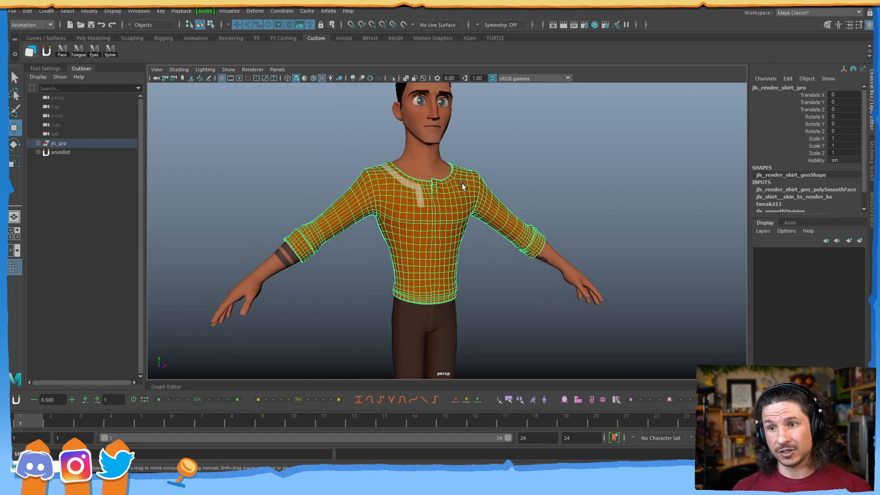
{"action": "key", "text": "alt+1"}
{"action": "key", "text": "alt+1"}
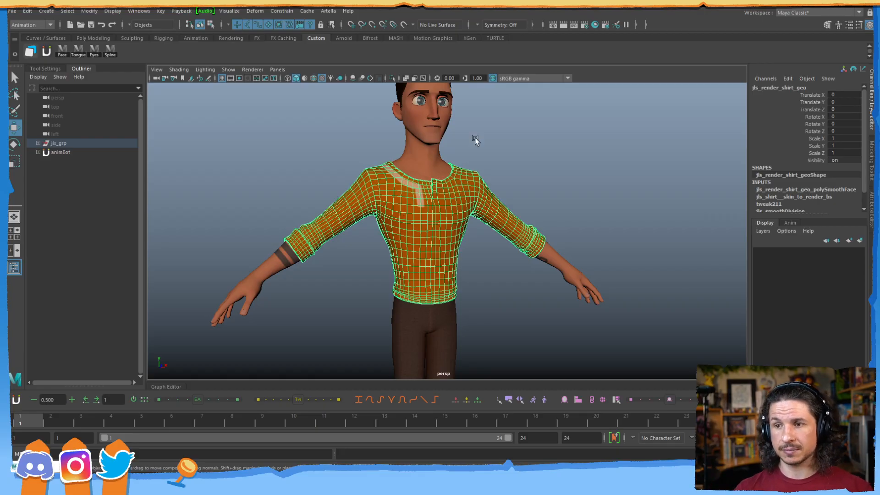
Hide the character's shirt geometry to expose the body mesh underneath
{"action": "left_click", "coordinate": [365, 277]}
{"action": "left_click", "coordinate": [430, 216]}
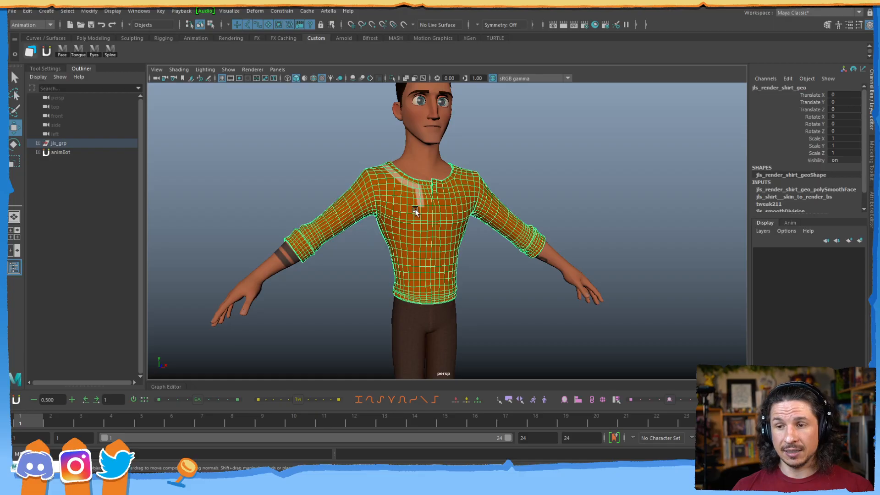
{"action": "key", "text": "ctrl+h"}
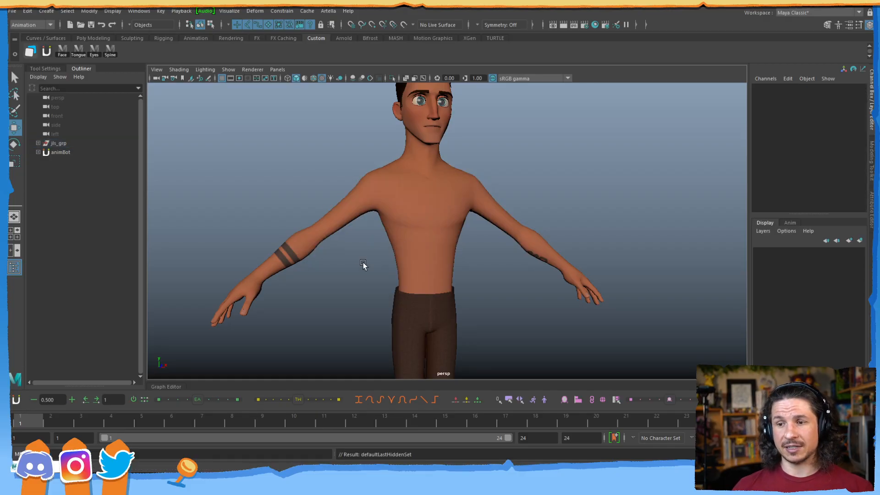
Examine the bare torso and arms of the body mesh from several angles
{"action": "left_click_drag", "start_coordinate": [355, 275], "coordinate": [383, 232], "text": "alt"}
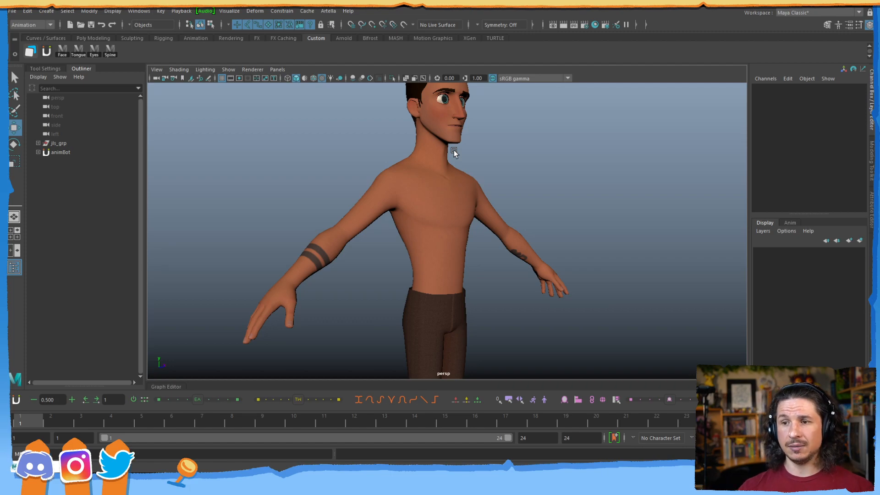
{"action": "left_click_drag", "start_coordinate": [449, 238], "coordinate": [482, 229], "text": "alt"}
{"action": "right_click_drag", "start_coordinate": [481, 230], "coordinate": [407, 279], "text": "alt"}
{"action": "left_click_drag", "start_coordinate": [406, 277], "coordinate": [400, 290], "text": "alt"}
{"action": "right_click_drag", "start_coordinate": [400, 290], "coordinate": [528, 270], "text": "alt"}
{"action": "left_click_drag", "start_coordinate": [528, 269], "coordinate": [476, 229], "text": "alt"}
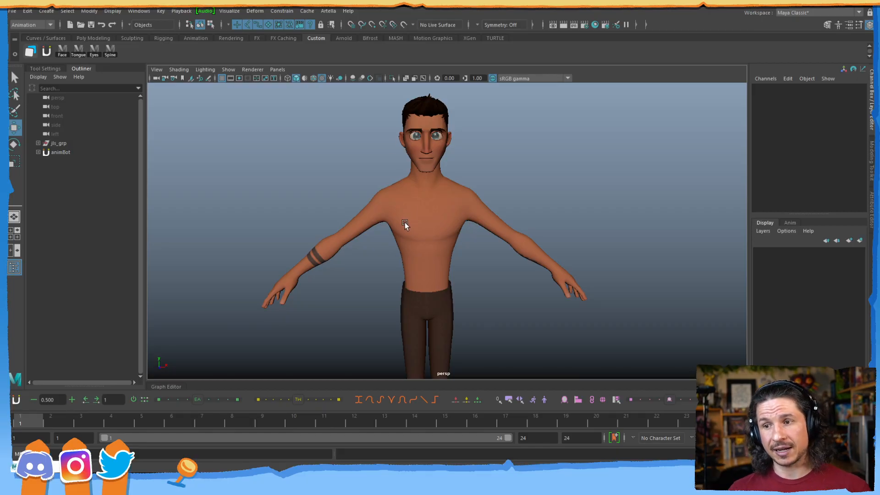
{"action": "left_click_drag", "start_coordinate": [388, 268], "coordinate": [391, 255], "text": "alt"}
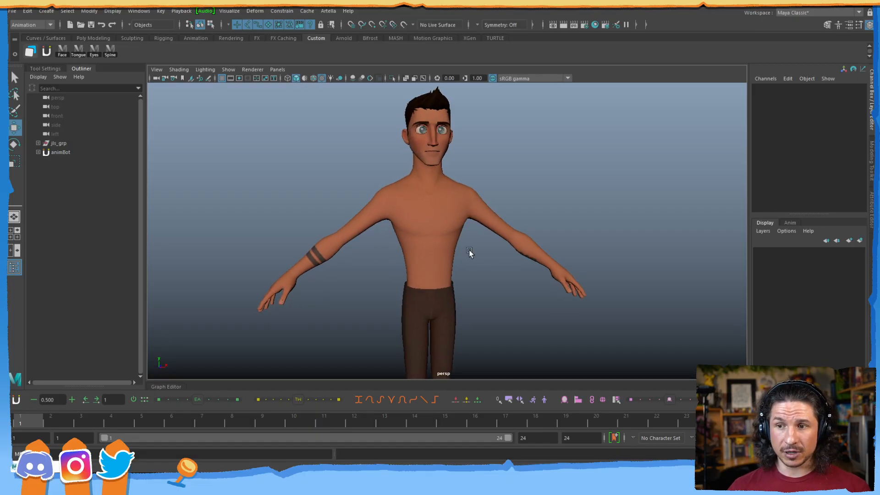
{"action": "right_click_drag", "start_coordinate": [450, 249], "coordinate": [411, 286], "text": "alt"}
{"action": "mouse_move", "coordinate": [392, 323]}
{"action": "middle_mouse_down", "text": "alt"}
{"action": "mouse_move", "coordinate": [395, 297]}
{"action": "mouse_move", "coordinate": [391, 313]}
{"action": "middle_mouse_up", "text": "alt"}
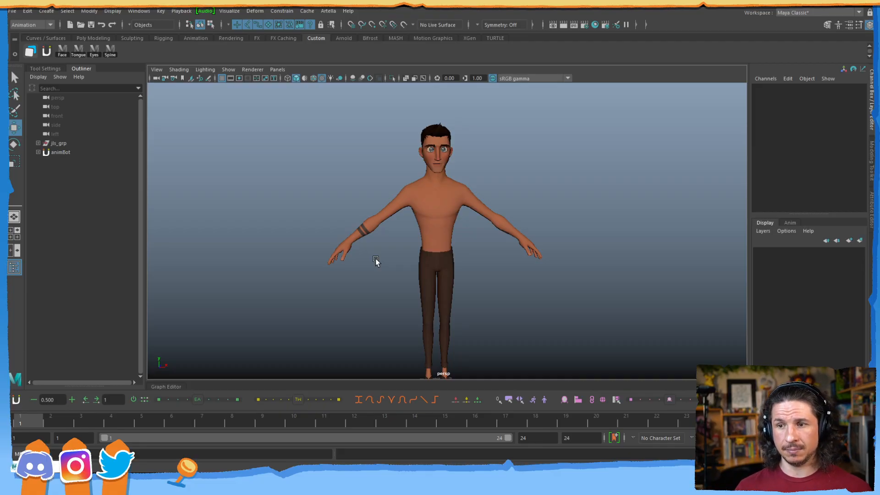
Duplicate the character's body mesh and move the copy sideways along X, clear of the original, then deselect it
{"action": "left_click", "coordinate": [447, 216]}
{"action": "scroll", "coordinate": [450, 222], "scroll_direction": "up", "scroll_amount": 3}
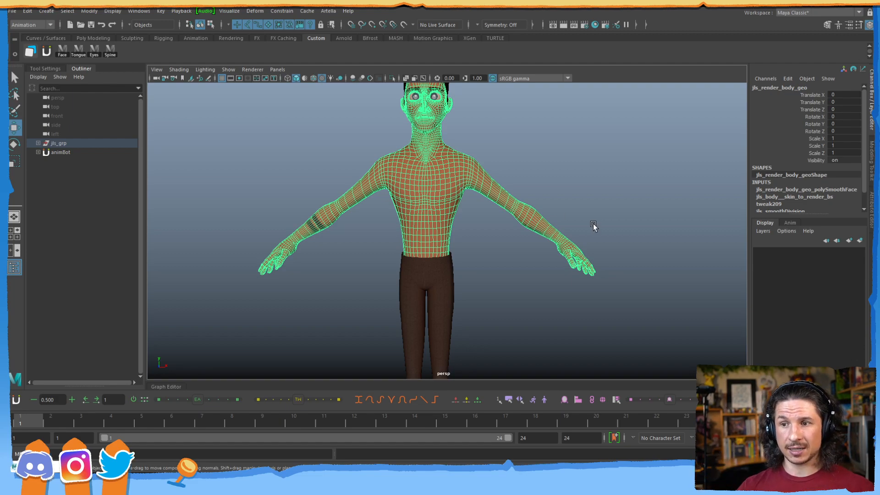
{"action": "right_click_drag", "start_coordinate": [586, 222], "coordinate": [417, 262], "text": "alt"}
{"action": "middle_click_drag", "start_coordinate": [420, 293], "coordinate": [443, 237], "text": "alt"}
{"action": "left_click", "coordinate": [442, 237]}
{"action": "left_click", "coordinate": [465, 172]}
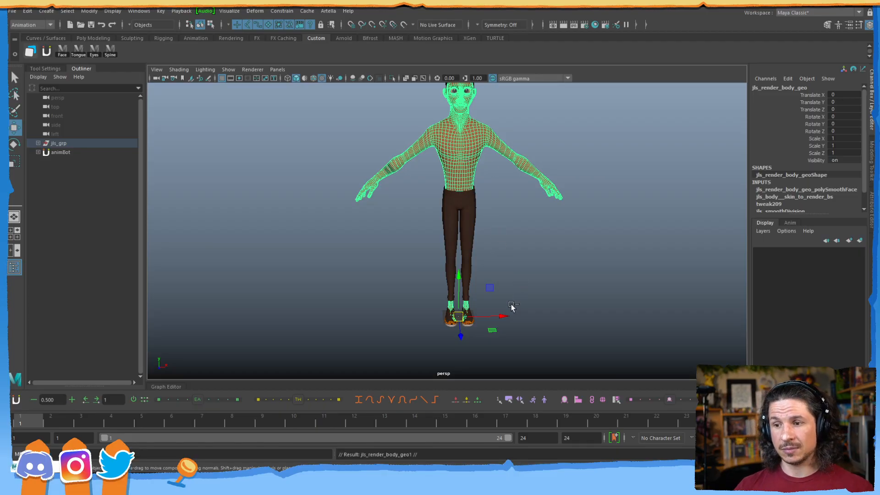
{"action": "key", "text": "ctrl+d"}
{"action": "left_click_drag", "start_coordinate": [503, 318], "coordinate": [338, 318]}
{"action": "middle_click_drag", "start_coordinate": [371, 248], "coordinate": [428, 280], "text": "alt"}
{"action": "left_click_drag", "start_coordinate": [428, 281], "coordinate": [499, 284], "text": "alt"}
{"action": "left_click", "coordinate": [498, 284]}
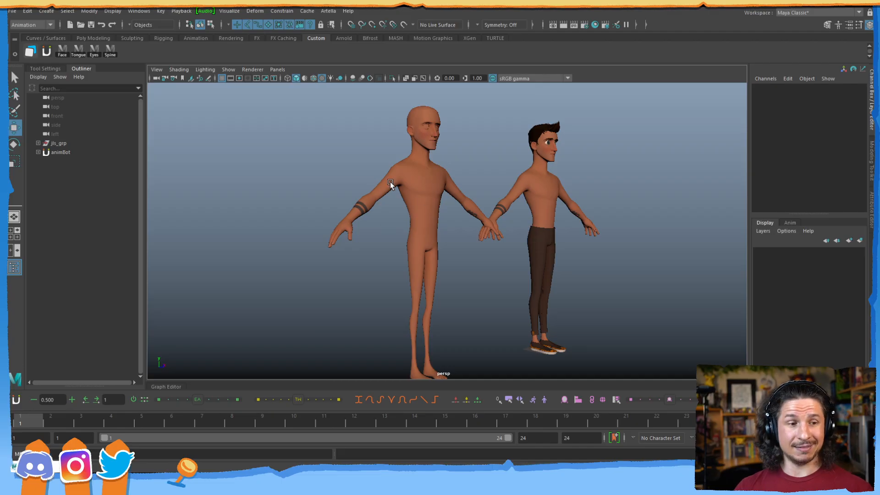
Switch the duplicated body mesh to face component mode
{"action": "left_click_drag", "start_coordinate": [467, 268], "coordinate": [432, 284], "text": "alt"}
{"action": "middle_click_drag", "start_coordinate": [432, 284], "coordinate": [436, 261], "text": "alt"}
{"action": "left_click_drag", "start_coordinate": [436, 260], "coordinate": [439, 255], "text": "alt"}
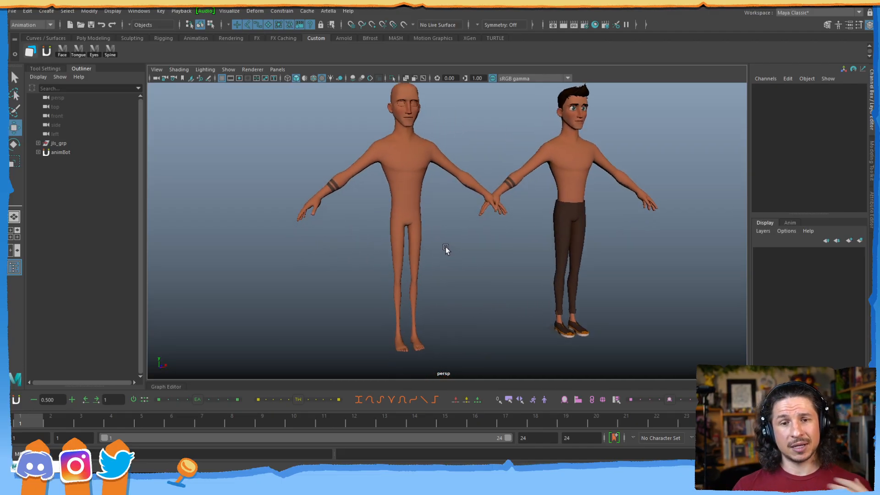
{"action": "right_click", "coordinate": [405, 204]}
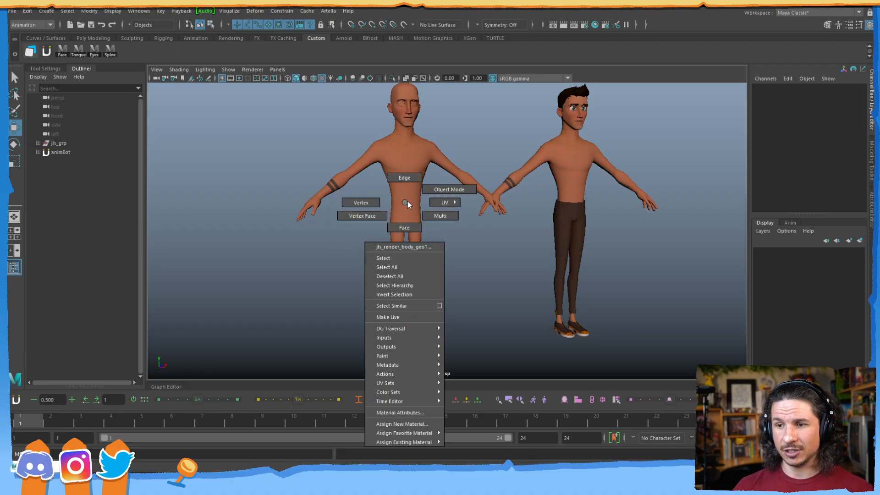
{"action": "left_click", "coordinate": [407, 207]}
{"action": "right_click_drag", "start_coordinate": [407, 202], "coordinate": [405, 227]}
Delete the ring of faces around the duplicate's hips, then the separated faces of the legs below it
{"action": "left_click_drag", "start_coordinate": [386, 235], "coordinate": [346, 239], "text": "alt"}
{"action": "right_click_drag", "start_coordinate": [346, 239], "coordinate": [377, 249], "text": "alt"}
{"action": "middle_click_drag", "start_coordinate": [376, 248], "coordinate": [381, 255], "text": "alt"}
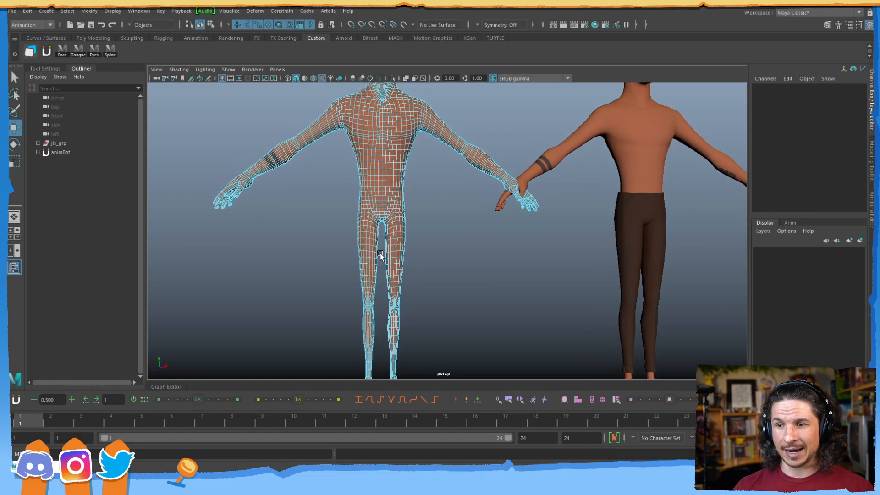
{"action": "key", "text": "q"}
{"action": "left_click", "coordinate": [373, 191]}
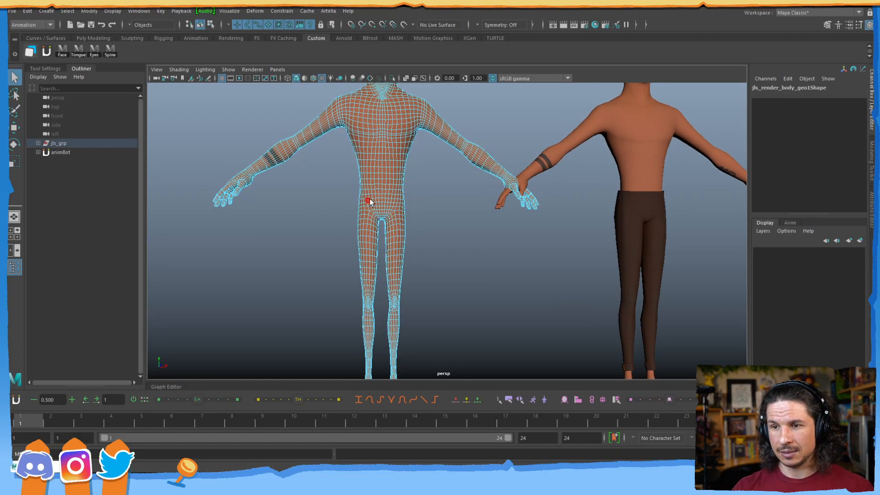
{"action": "double_click", "coordinate": [372, 200], "text": "shift"}
{"action": "key", "text": "Delete"}
{"action": "double_click", "coordinate": [364, 243]}
{"action": "double_click", "coordinate": [370, 244]}
{"action": "key", "text": "Delete"}
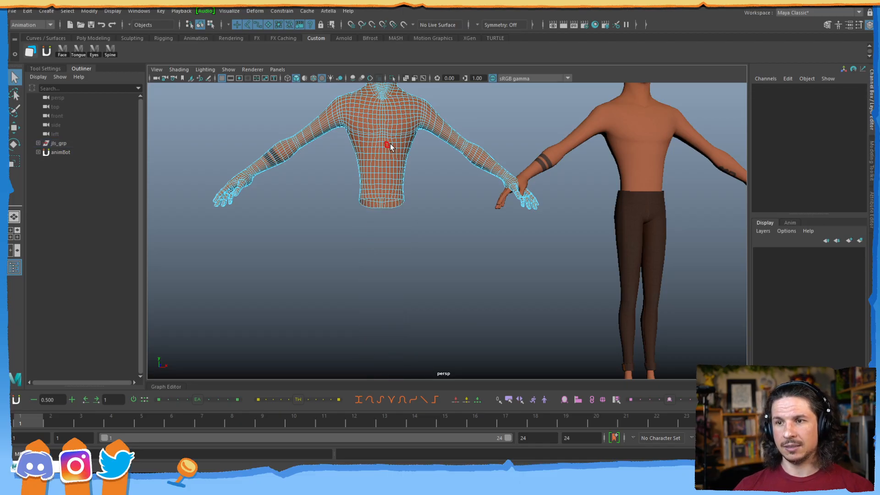
Delete the face loop around the duplicate's upper neck, then the separated faces of the head above it
{"action": "middle_click_drag", "start_coordinate": [389, 144], "coordinate": [434, 291], "text": "alt"}
{"action": "right_click_drag", "start_coordinate": [392, 291], "coordinate": [495, 290], "text": "alt"}
{"action": "left_click_drag", "start_coordinate": [335, 321], "coordinate": [436, 326], "text": "alt"}
{"action": "right_click_drag", "start_coordinate": [436, 326], "coordinate": [591, 314], "text": "alt"}
{"action": "middle_click_drag", "start_coordinate": [592, 314], "coordinate": [466, 266], "text": "alt"}
{"action": "right_click_drag", "start_coordinate": [465, 266], "coordinate": [482, 281], "text": "alt"}
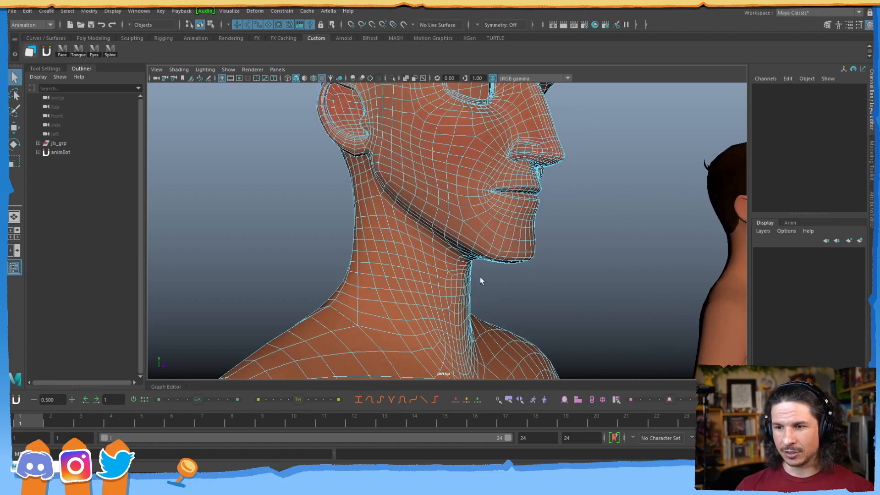
{"action": "left_click", "coordinate": [427, 258]}
{"action": "double_click", "coordinate": [440, 262], "text": "shift"}
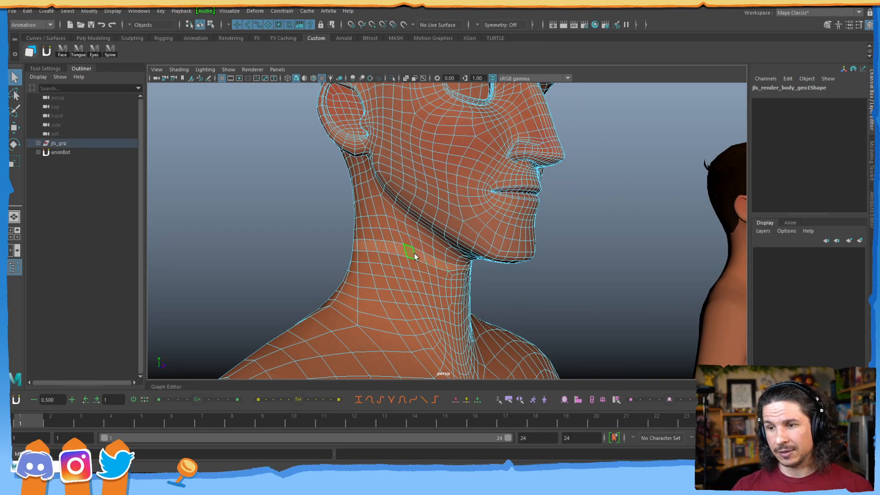
{"action": "key", "text": "Delete"}
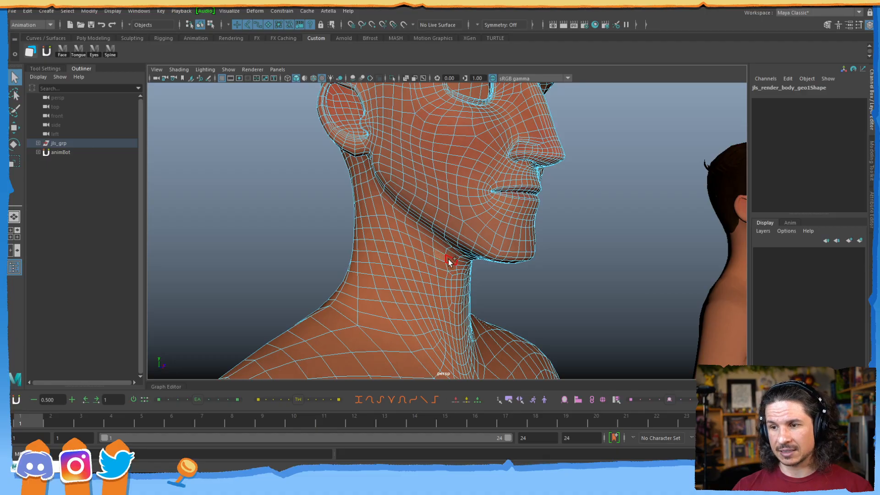
{"action": "double_click", "coordinate": [451, 241]}
{"action": "key", "text": "Delete"}
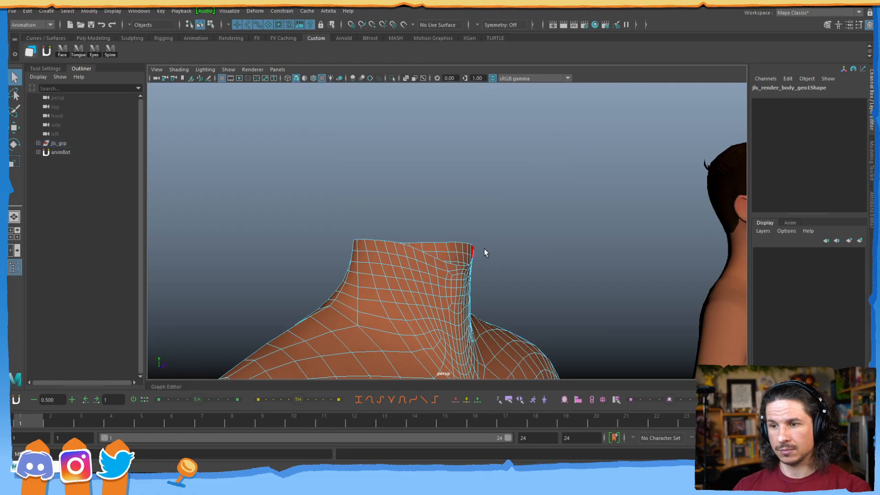
Examine the trimmed neck, the shoulders and the untattooed arm of the duplicate to judge where a sleeve should end
{"action": "left_click_drag", "start_coordinate": [588, 220], "coordinate": [389, 240], "text": "alt"}
{"action": "middle_click_drag", "start_coordinate": [389, 239], "coordinate": [451, 164], "text": "alt"}
{"action": "left_click_drag", "start_coordinate": [430, 208], "coordinate": [463, 206], "text": "alt"}
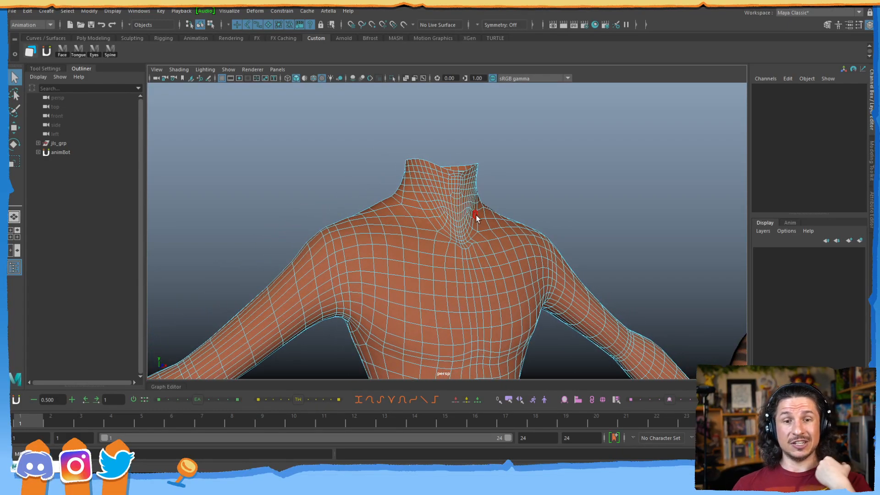
{"action": "left_click_drag", "start_coordinate": [620, 244], "coordinate": [513, 221], "text": "alt"}
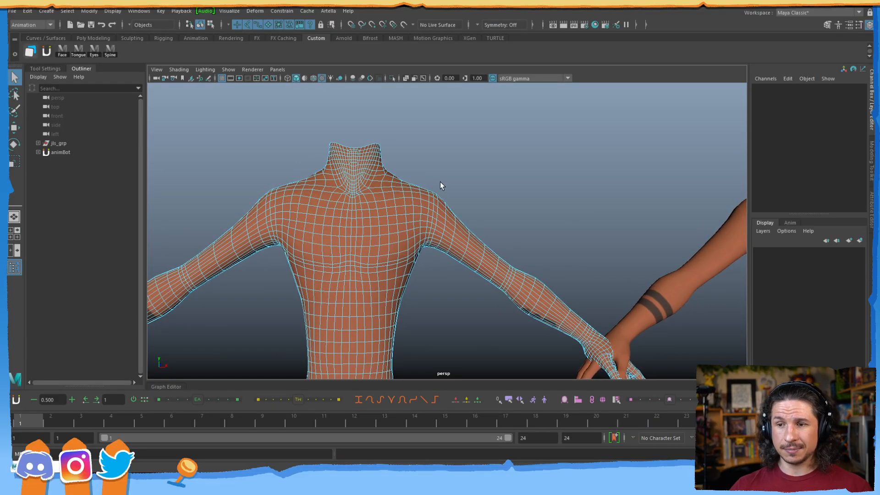
{"action": "middle_click_drag", "start_coordinate": [412, 222], "coordinate": [434, 229], "text": "alt"}
{"action": "right_click_drag", "start_coordinate": [434, 230], "coordinate": [481, 236], "text": "alt"}
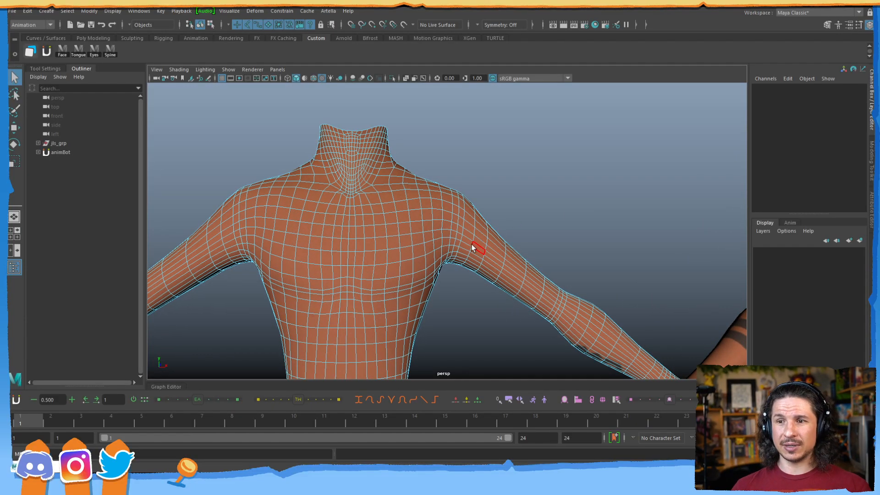
{"action": "middle_click_drag", "start_coordinate": [551, 256], "coordinate": [459, 205], "text": "alt"}
{"action": "right_click_drag", "start_coordinate": [459, 205], "coordinate": [438, 237], "text": "alt"}
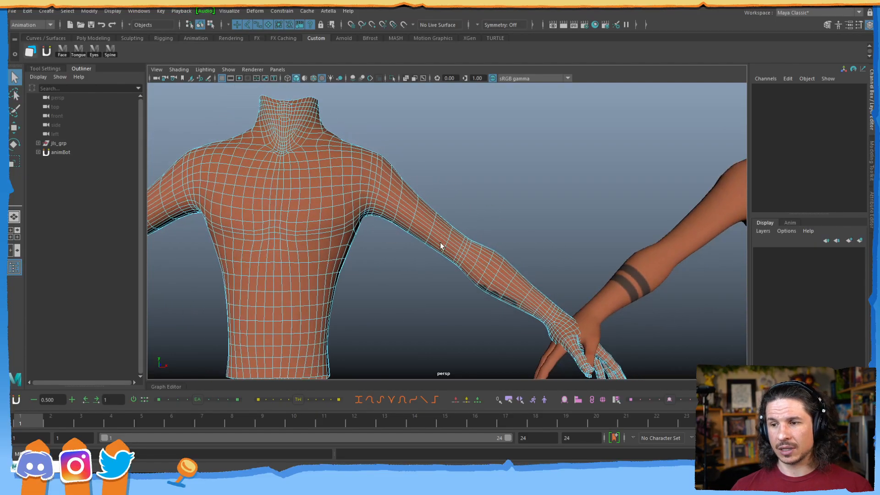
{"action": "middle_click_drag", "start_coordinate": [457, 264], "coordinate": [443, 243], "text": "alt"}
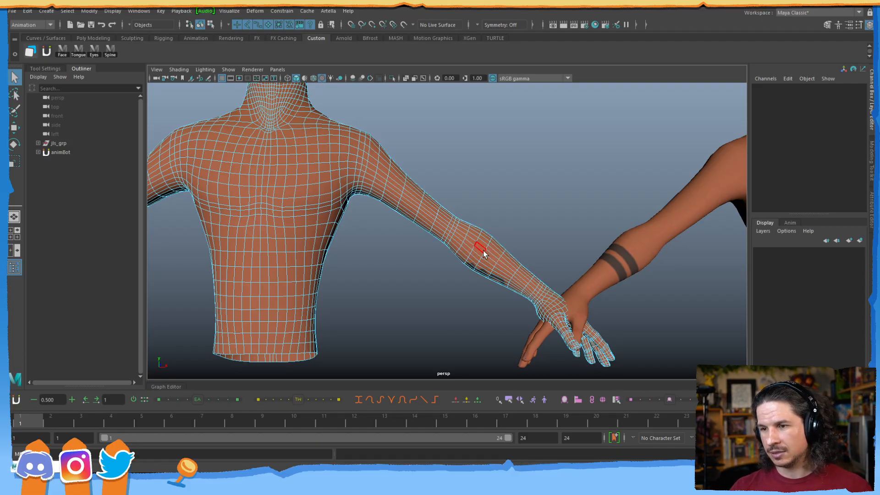
Delete the face loop around the untattooed forearm, then the separated lower forearm and hand
{"action": "left_click", "coordinate": [506, 264]}
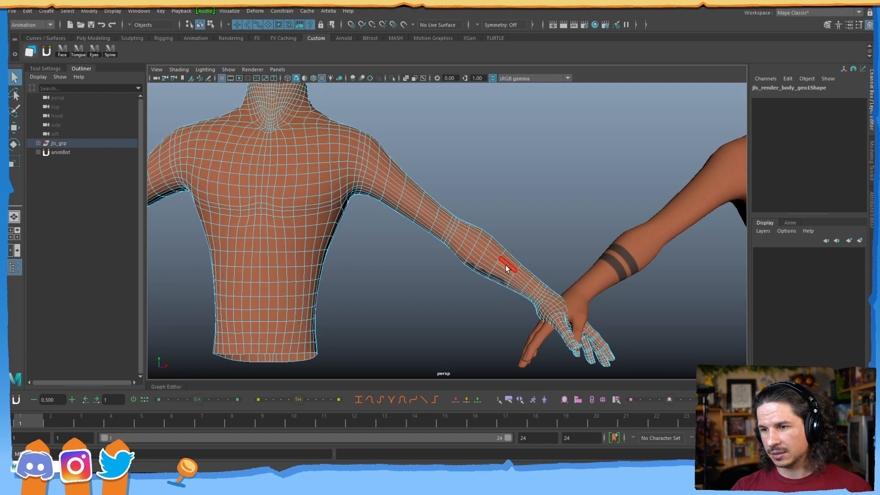
{"action": "double_click", "coordinate": [512, 268], "text": "shift"}
{"action": "key", "text": "Delete"}
{"action": "double_click", "coordinate": [530, 288]}
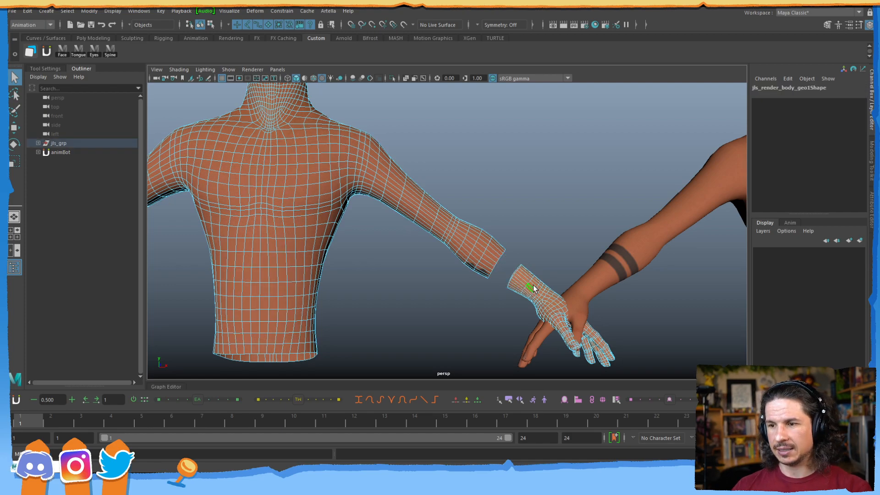
{"action": "key", "text": "Delete"}
{"action": "left_click", "coordinate": [507, 277]}
Delete the matching face loop on the tattooed forearm, then the separated lower forearm and hand
{"action": "left_click_drag", "start_coordinate": [338, 221], "coordinate": [393, 242], "text": "alt"}
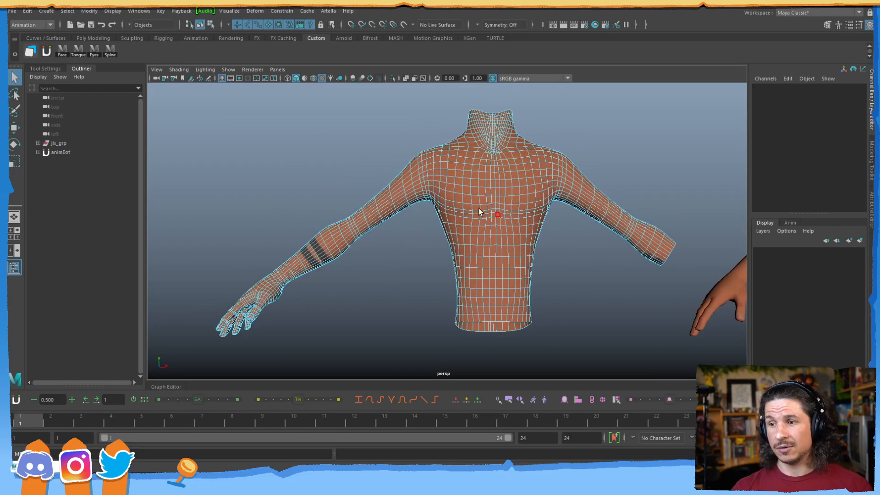
{"action": "left_click", "coordinate": [314, 256]}
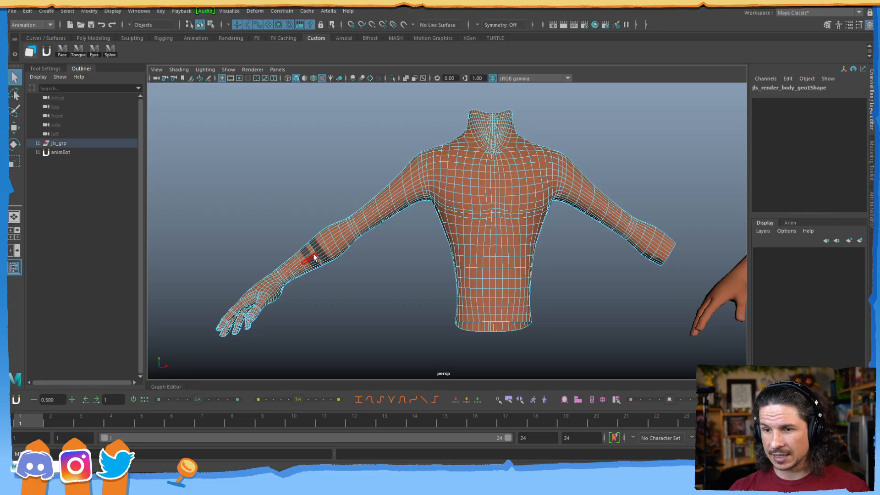
{"action": "key", "text": "Delete"}
{"action": "double_click", "coordinate": [295, 269]}
{"action": "key", "text": "Delete"}
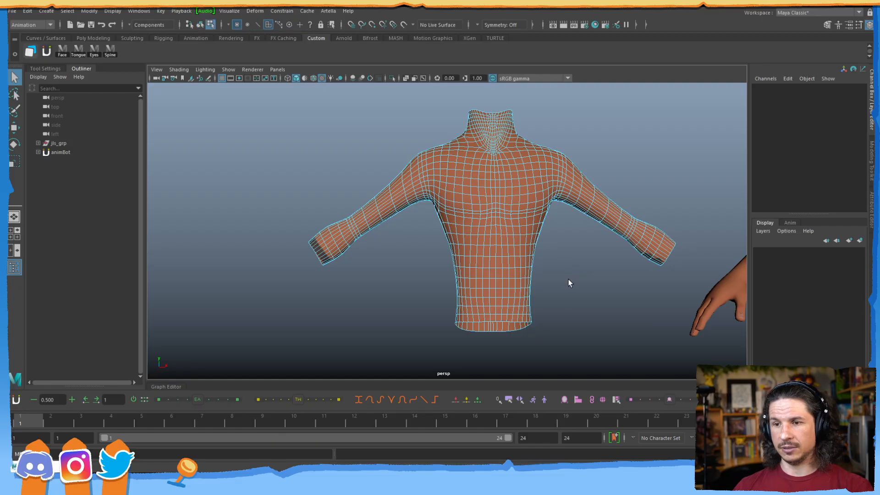
Return the trimmed torso mesh to object mode and select it as a whole object
{"action": "left_click", "coordinate": [577, 275]}
{"action": "left_click_drag", "start_coordinate": [577, 273], "coordinate": [487, 275], "text": "alt"}
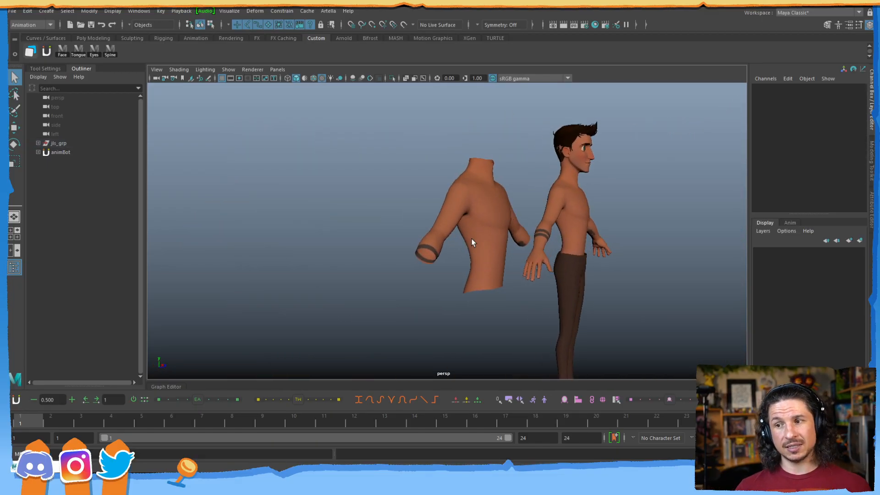
{"action": "left_click_drag", "start_coordinate": [470, 259], "coordinate": [388, 271], "text": "alt"}
{"action": "left_click", "coordinate": [473, 253]}
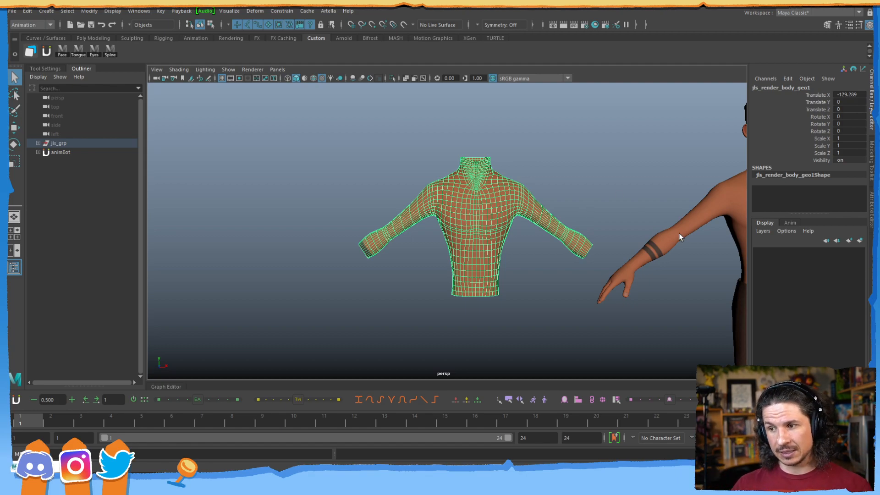
Compare the trimmed torso with the original body mesh by selecting each of them in turn
{"action": "middle_click_drag", "start_coordinate": [678, 233], "coordinate": [442, 174], "text": "alt"}
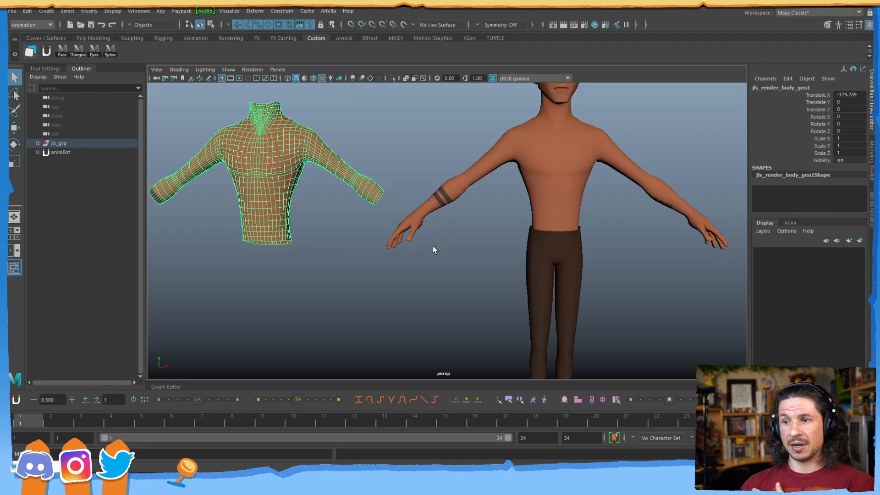
{"action": "left_click", "coordinate": [587, 197]}
{"action": "left_click", "coordinate": [272, 165]}
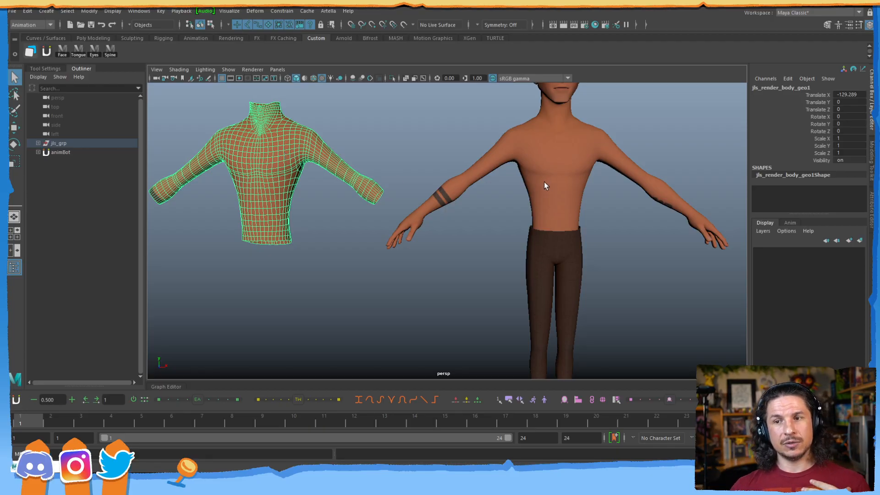
{"action": "left_click", "coordinate": [556, 181]}
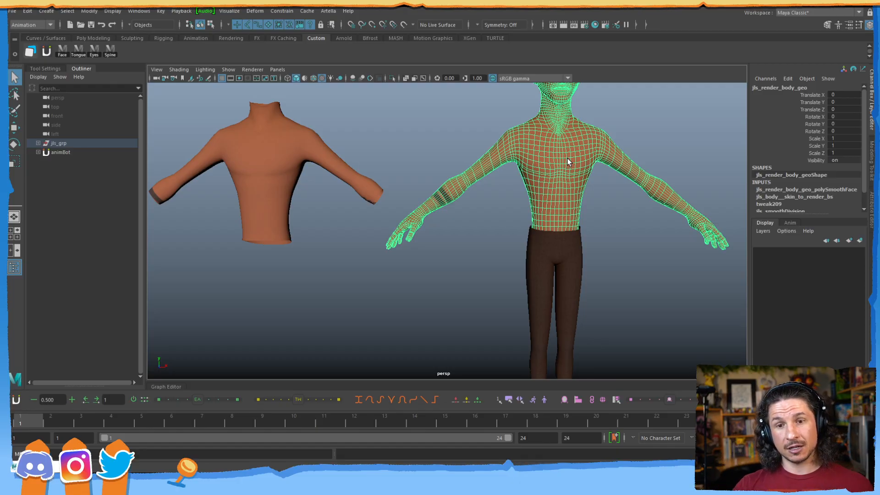
{"action": "left_click", "coordinate": [277, 169]}
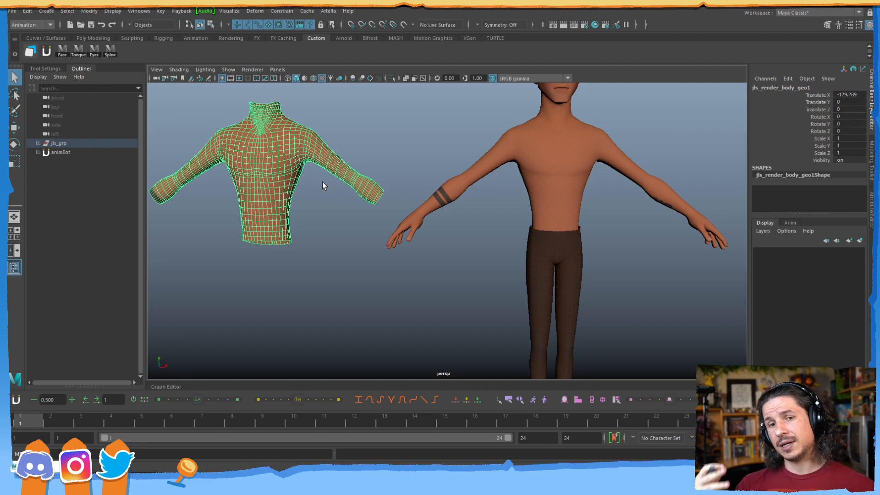
Assign a new Lambert material to the trimmed torso mesh
{"action": "left_click_drag", "start_coordinate": [339, 199], "coordinate": [376, 233], "text": "alt"}
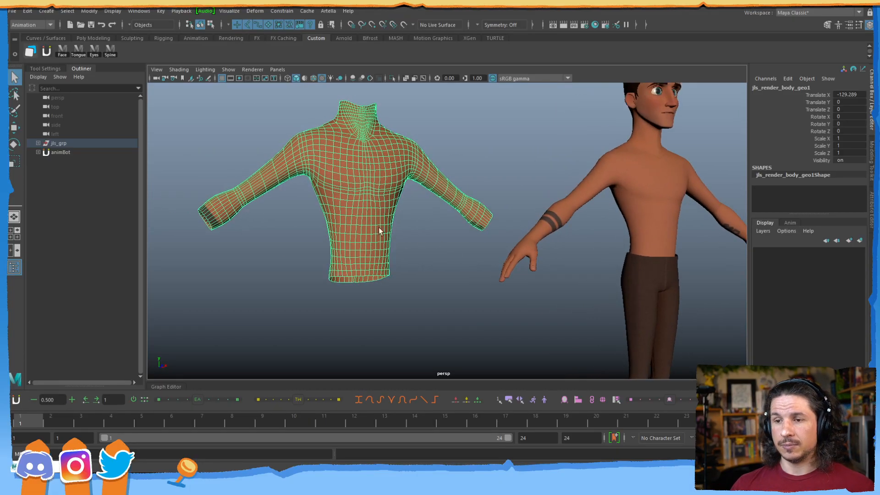
{"action": "left_click", "coordinate": [320, 226]}
{"action": "left_click", "coordinate": [367, 234]}
{"action": "right_click_drag", "start_coordinate": [364, 216], "coordinate": [435, 420]}
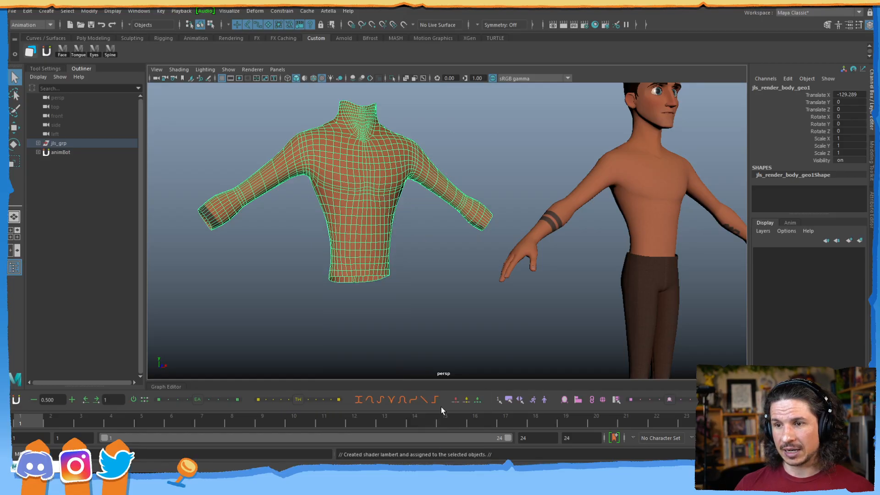
Set the new Lambert material's color to dark red, with hue 360, saturation 0.962 and value 0.272
{"action": "left_click", "coordinate": [816, 86]}
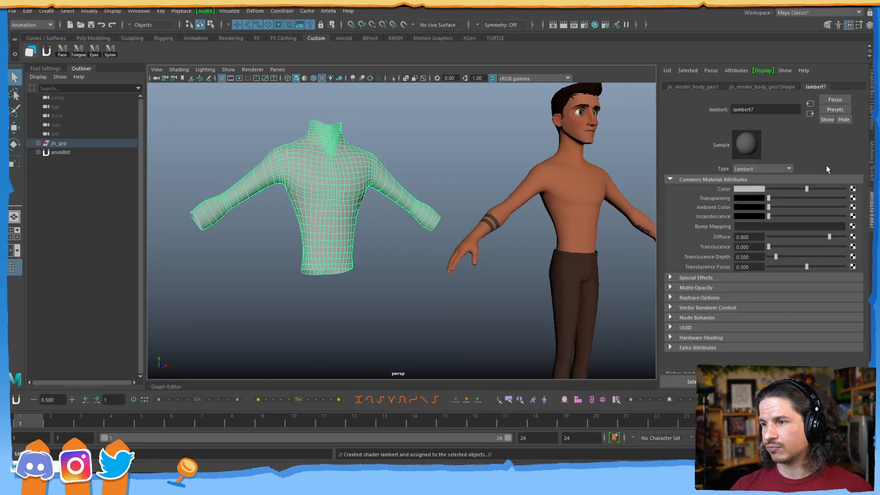
{"action": "left_click", "coordinate": [754, 188]}
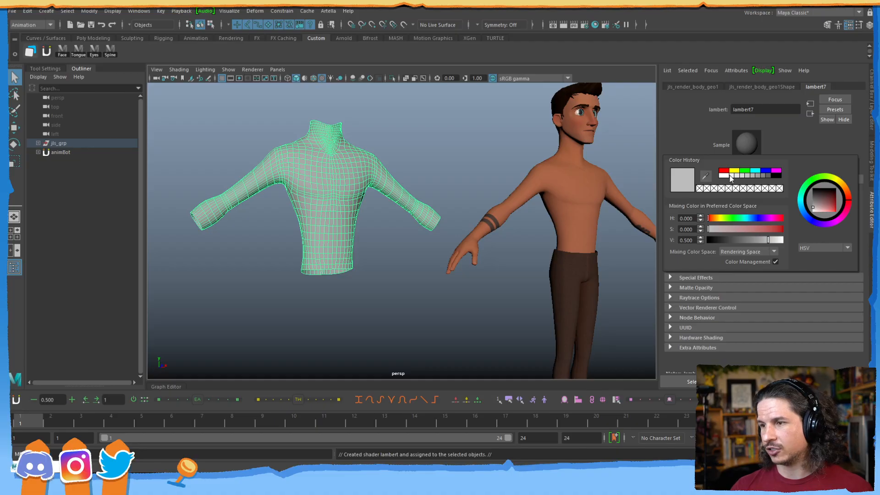
{"action": "left_click_drag", "start_coordinate": [729, 229], "coordinate": [778, 232]}
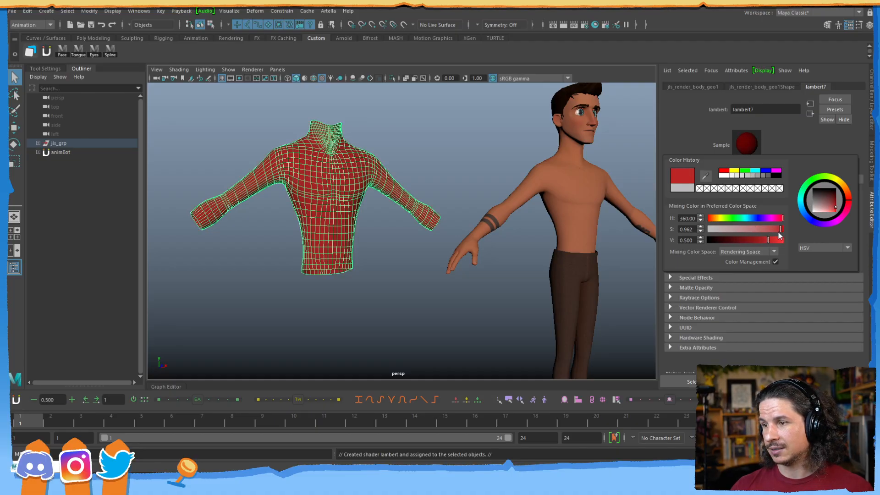
{"action": "left_click_drag", "start_coordinate": [713, 217], "coordinate": [709, 220]}
{"action": "left_click_drag", "start_coordinate": [768, 240], "coordinate": [757, 241]}
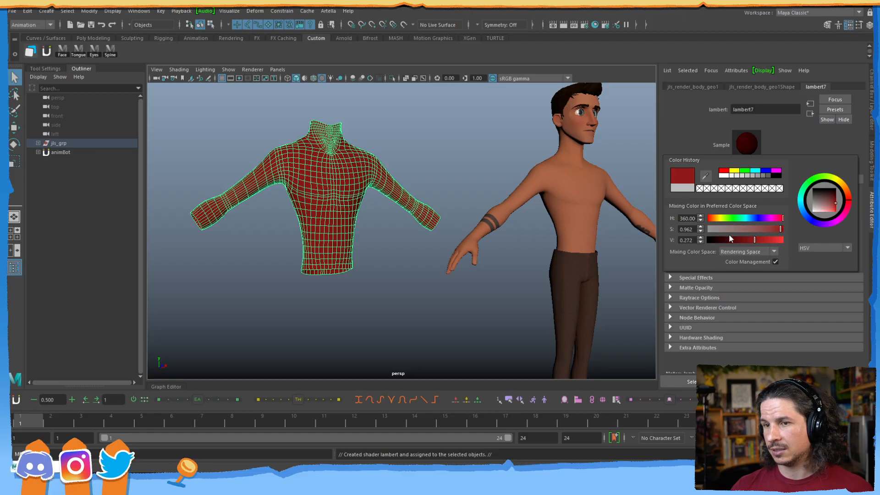
{"action": "left_click", "coordinate": [422, 254]}
Move the red torso mesh along X back onto the character's body and set its Translate X to exactly 0
{"action": "left_click_drag", "start_coordinate": [397, 240], "coordinate": [428, 264], "text": "alt"}
{"action": "right_click_drag", "start_coordinate": [428, 264], "coordinate": [406, 257], "text": "alt"}
{"action": "left_click", "coordinate": [383, 275]}
{"action": "left_click_drag", "start_coordinate": [384, 275], "coordinate": [418, 252], "text": "alt"}
{"action": "key", "text": "w"}
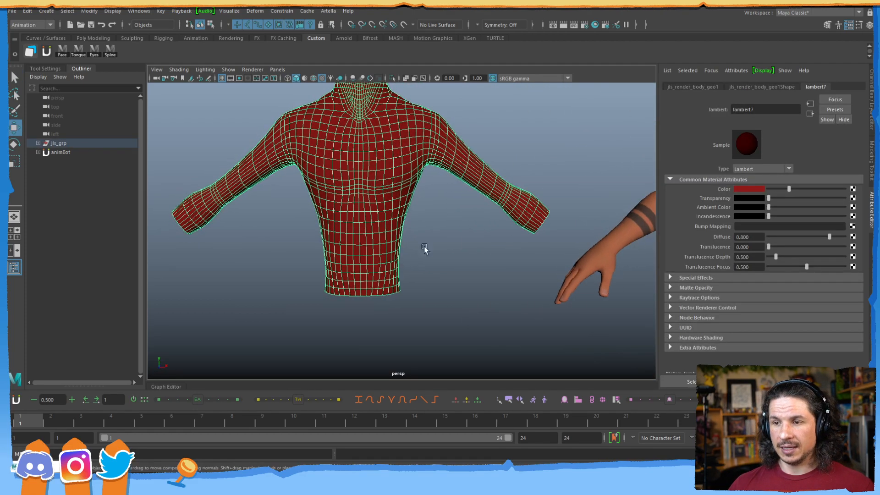
{"action": "key", "text": "ctrl+a"}
{"action": "middle_click_drag", "start_coordinate": [589, 183], "coordinate": [459, 195], "text": "alt"}
{"action": "right_click_drag", "start_coordinate": [460, 194], "coordinate": [329, 216], "text": "alt"}
{"action": "left_click_drag", "start_coordinate": [328, 216], "coordinate": [429, 205], "text": "alt"}
{"action": "left_click_drag", "start_coordinate": [393, 237], "coordinate": [415, 225], "text": "alt"}
{"action": "right_click_drag", "start_coordinate": [552, 208], "coordinate": [326, 237], "text": "alt"}
{"action": "middle_click_drag", "start_coordinate": [447, 312], "coordinate": [414, 236], "text": "alt"}
{"action": "left_click_drag", "start_coordinate": [403, 320], "coordinate": [572, 295]}
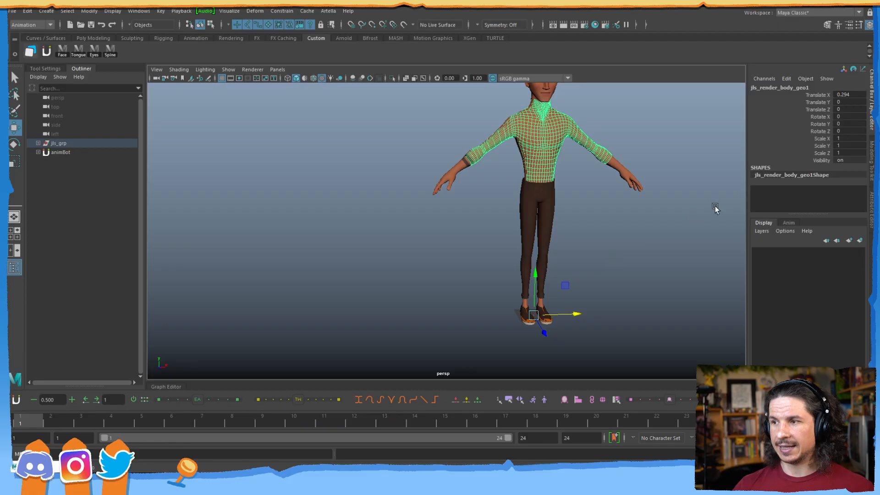
{"action": "left_click", "coordinate": [852, 94]}
{"action": "type", "text": "0"}
{"action": "key", "text": "Return"}
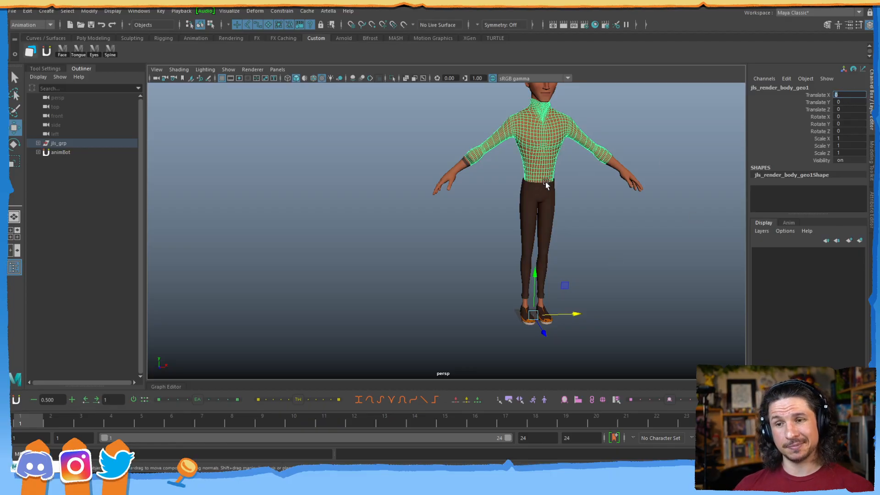
Try scaling the red shirt mesh uniformly from its pivot at the character's feet
{"action": "middle_click_drag", "start_coordinate": [531, 213], "coordinate": [466, 279], "text": "alt"}
{"action": "right_click_drag", "start_coordinate": [434, 260], "coordinate": [526, 252], "text": "alt"}
{"action": "left_click_drag", "start_coordinate": [525, 252], "coordinate": [580, 241], "text": "alt"}
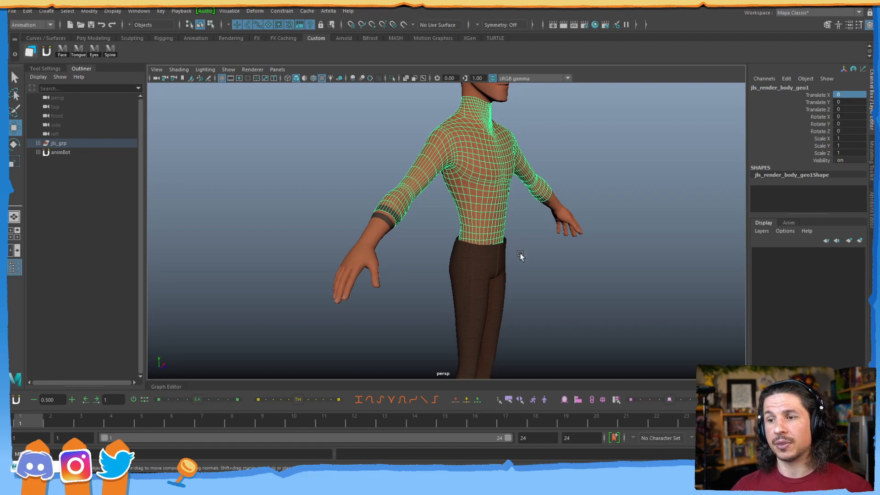
{"action": "right_click_drag", "start_coordinate": [595, 253], "coordinate": [522, 274], "text": "alt"}
{"action": "left_click_drag", "start_coordinate": [523, 274], "coordinate": [446, 293], "text": "alt"}
{"action": "middle_click_drag", "start_coordinate": [446, 293], "coordinate": [424, 253], "text": "alt"}
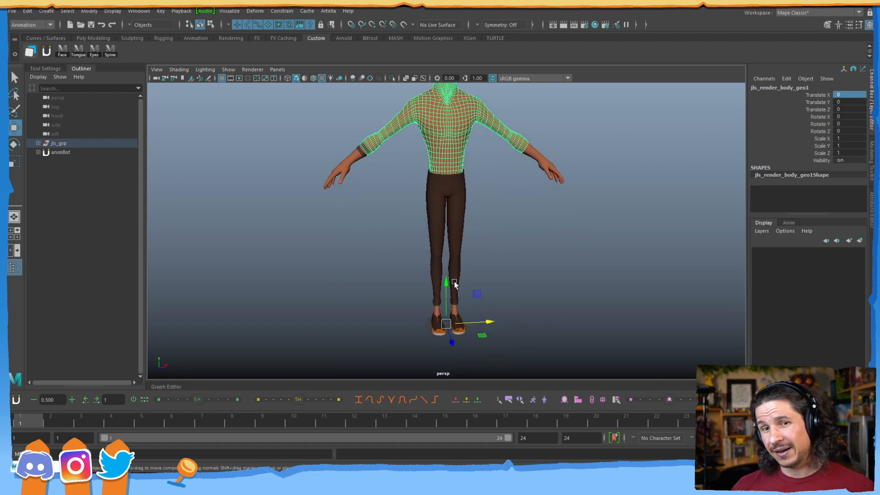
{"action": "key", "text": "r"}
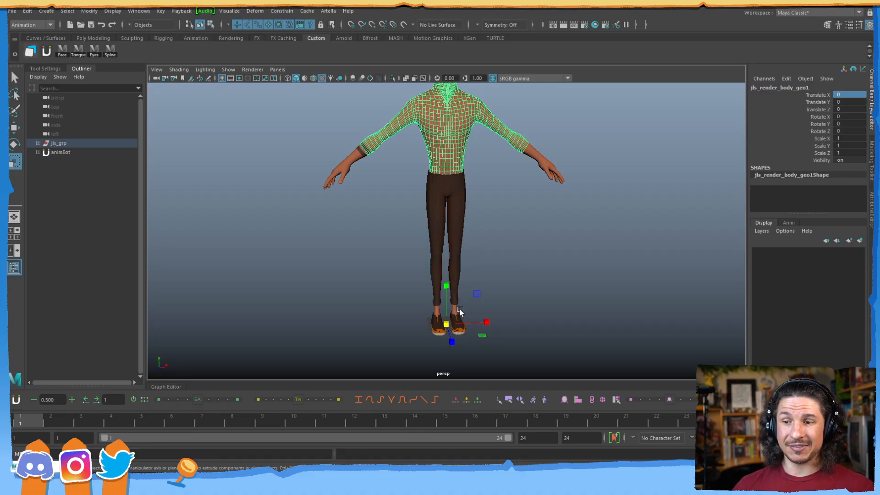
{"action": "mouse_move", "coordinate": [446, 324]}
{"action": "left_mouse_down"}
{"action": "mouse_move", "coordinate": [489, 310]}
{"action": "mouse_move", "coordinate": [450, 311]}
{"action": "mouse_move", "coordinate": [460, 317]}
{"action": "mouse_move", "coordinate": [454, 320]}
{"action": "left_mouse_up"}
{"action": "key", "text": "ctrl+z"}
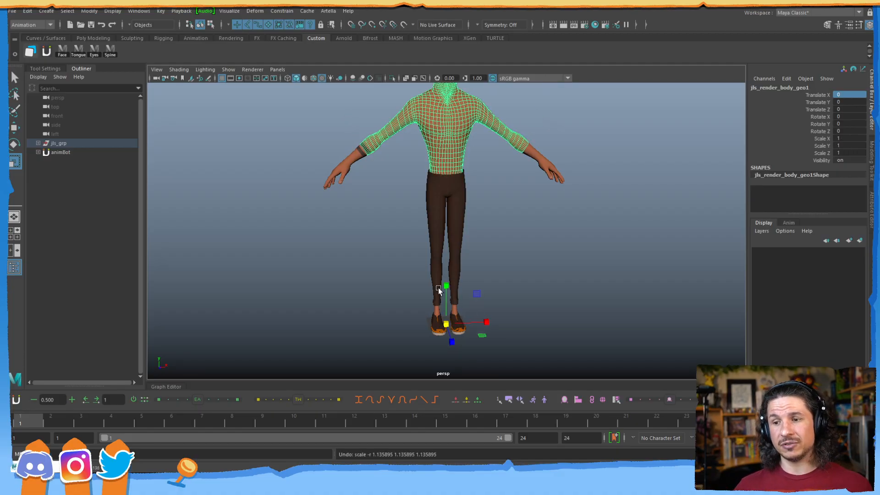
{"action": "left_click_drag", "start_coordinate": [447, 325], "coordinate": [457, 324]}
{"action": "key", "text": "ctrl+z"}
{"action": "key", "text": "ctrl+z"}
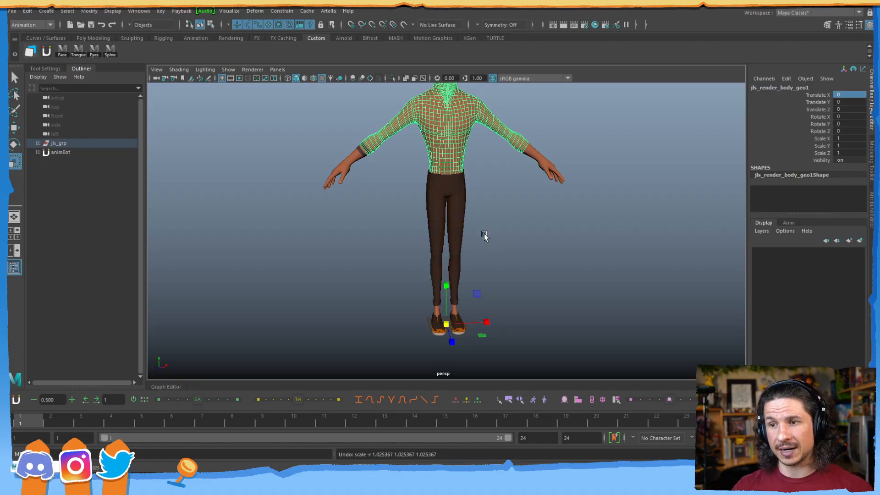
Move the shirt mesh along X to -111.689, beside the character, and select all of its vertices
{"action": "key", "text": "w"}
{"action": "left_click_drag", "start_coordinate": [484, 328], "coordinate": [313, 327]}
{"action": "middle_click_drag", "start_coordinate": [287, 232], "coordinate": [393, 271], "text": "alt"}
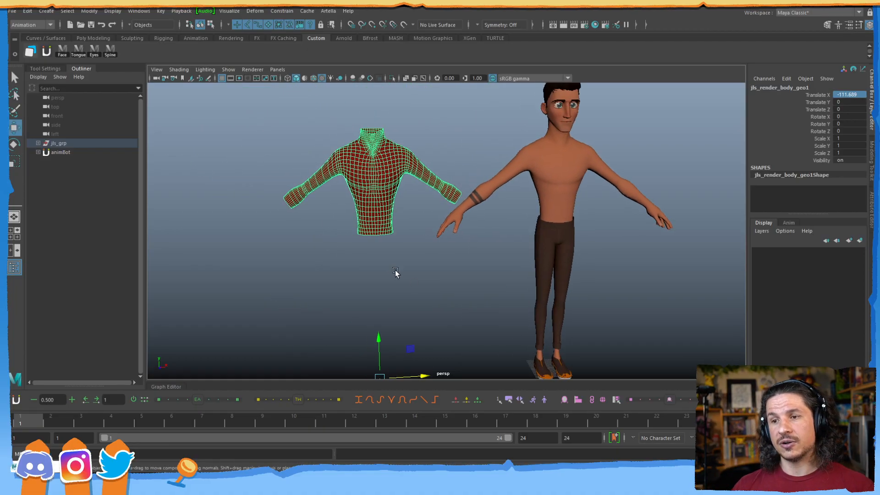
{"action": "right_click_drag", "start_coordinate": [393, 271], "coordinate": [537, 225], "text": "alt"}
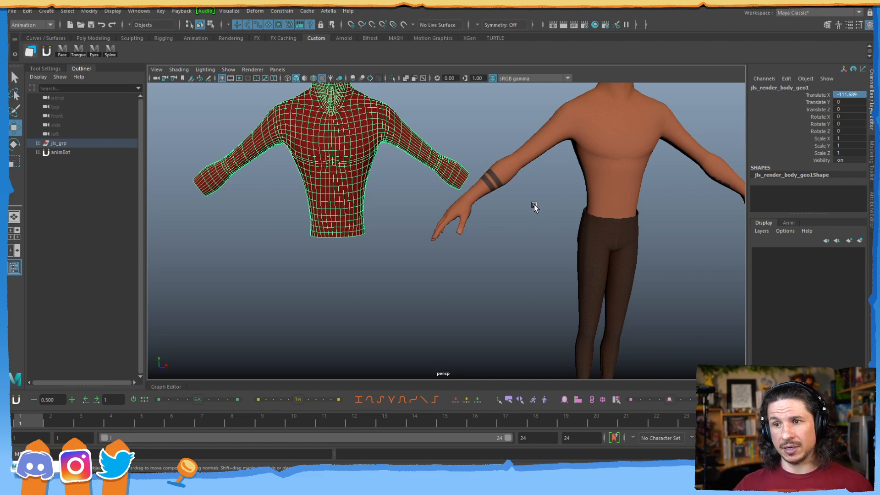
{"action": "right_click", "coordinate": [360, 133]}
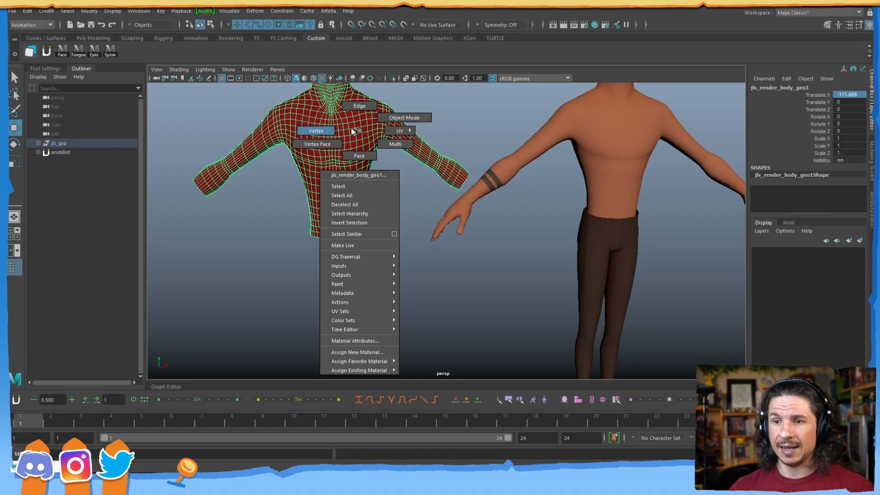
{"action": "right_click_drag", "start_coordinate": [358, 132], "coordinate": [340, 132]}
{"action": "middle_click_drag", "start_coordinate": [349, 164], "coordinate": [384, 211], "text": "alt"}
{"action": "left_click_drag", "start_coordinate": [550, 110], "coordinate": [208, 310]}
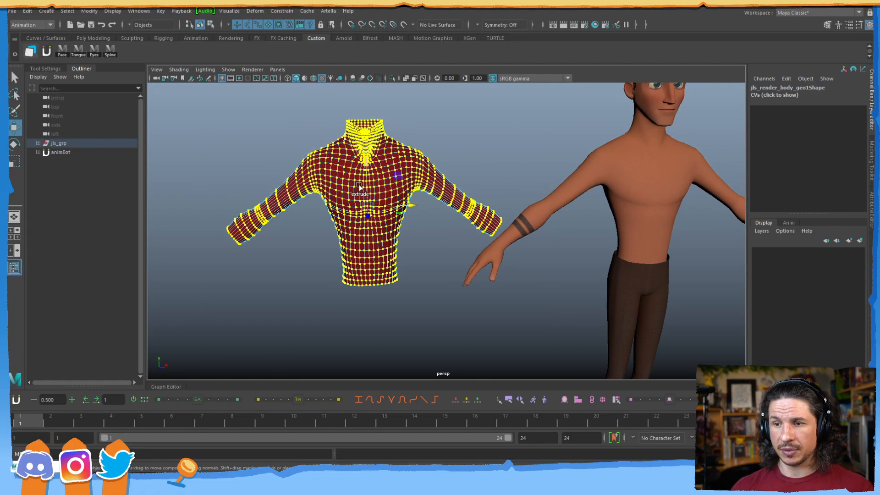
Try pushing all the selected shirt vertices along their component X axis
{"action": "right_click", "coordinate": [354, 195], "text": "shift"}
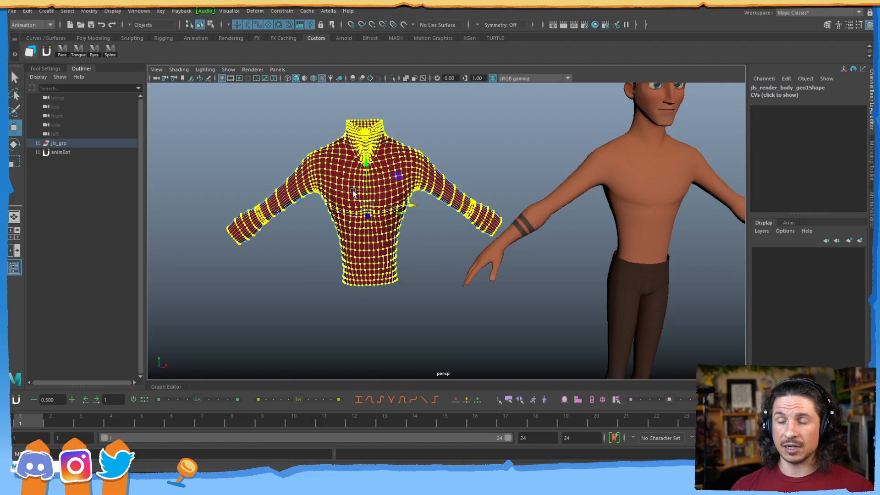
{"action": "right_click", "coordinate": [355, 194], "text": "ctrl"}
{"action": "left_click_drag", "start_coordinate": [355, 191], "coordinate": [394, 208]}
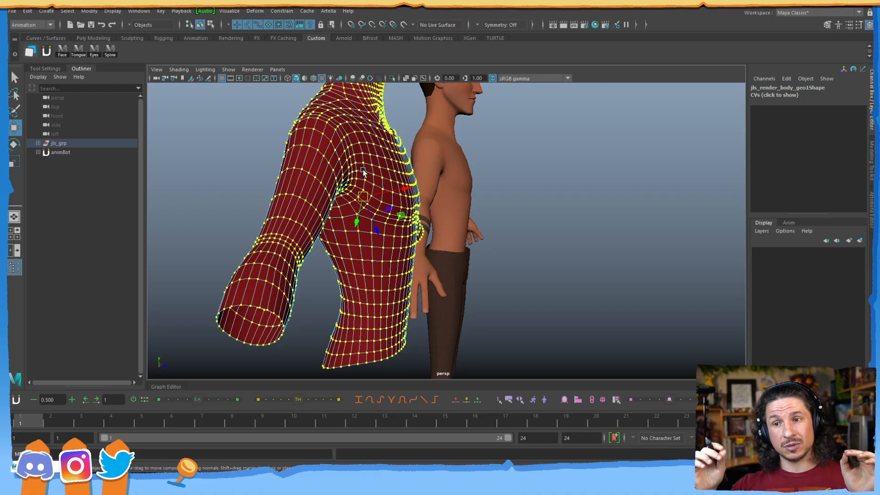
{"action": "left_click_drag", "start_coordinate": [405, 188], "coordinate": [356, 201]}
{"action": "key", "text": "ctrl+z"}
Try scaling all the shirt vertices uniformly with the Scale tool in component orientation
{"action": "key", "text": "r"}
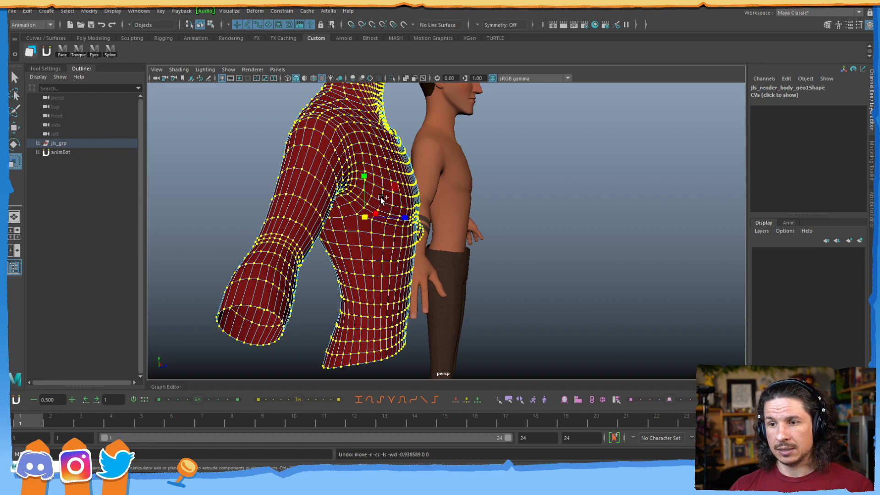
{"action": "left_click", "coordinate": [382, 201]}
{"action": "left_click", "coordinate": [402, 186]}
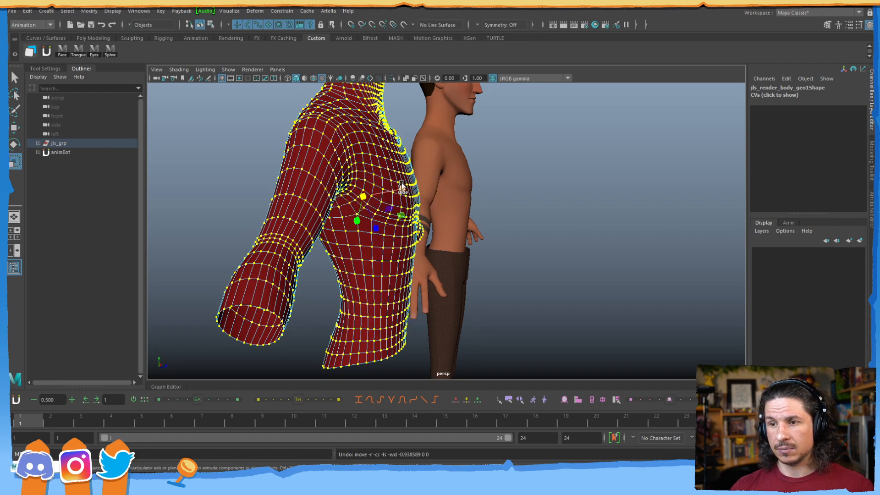
{"action": "left_click_drag", "start_coordinate": [395, 189], "coordinate": [331, 191]}
{"action": "key", "text": "ctrl+z"}
{"action": "key", "text": "w"}
{"action": "key", "text": "r"}
{"action": "key", "text": "ctrl+z"}
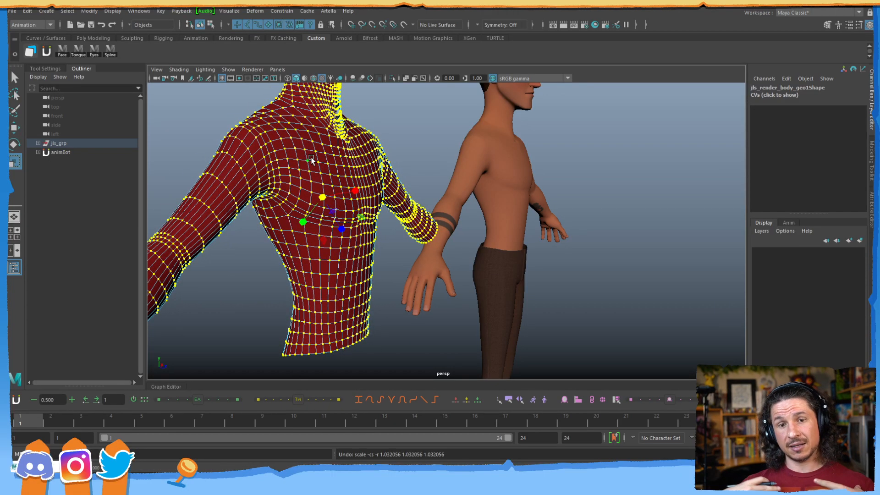
Undo the shirt's vertex selection and its sideways move away from the character
{"action": "key", "text": "w"}
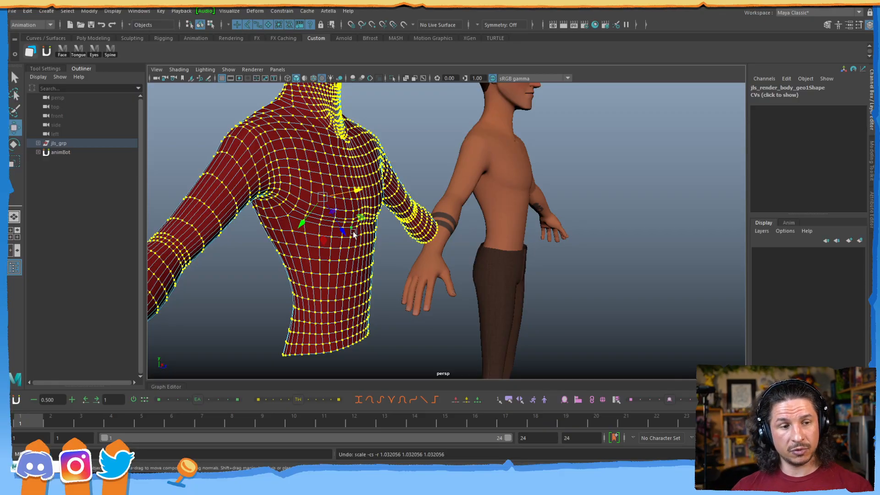
{"action": "left_click_drag", "start_coordinate": [383, 232], "coordinate": [347, 244], "text": "alt"}
{"action": "right_click_drag", "start_coordinate": [440, 215], "coordinate": [406, 224], "text": "alt"}
{"action": "left_click", "coordinate": [381, 234]}
{"action": "key", "text": "ctrl+z"}
{"action": "key", "text": "ctrl+z"}
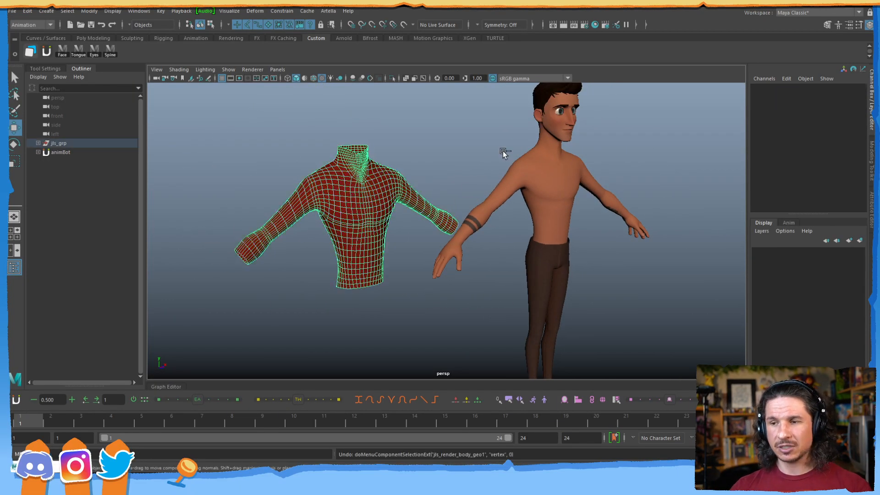
Center the pivot of the shirt mesh on its own geometry
{"action": "key", "text": "f"}
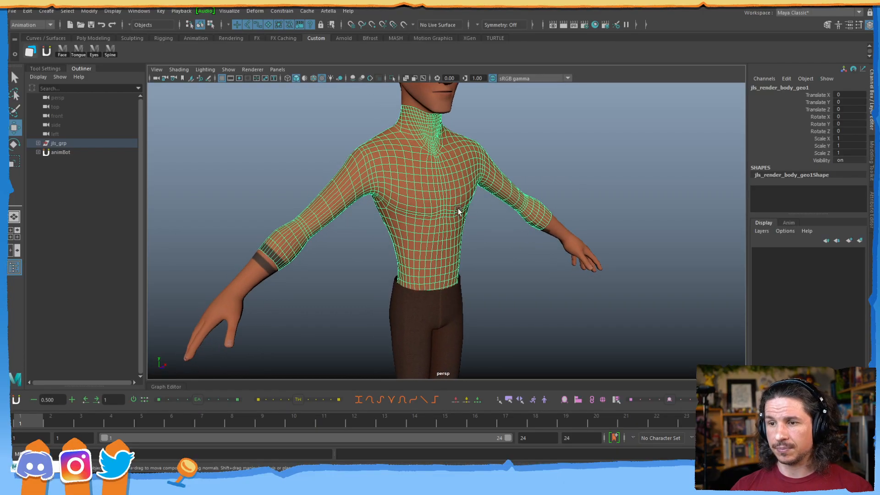
{"action": "left_click", "coordinate": [90, 11]}
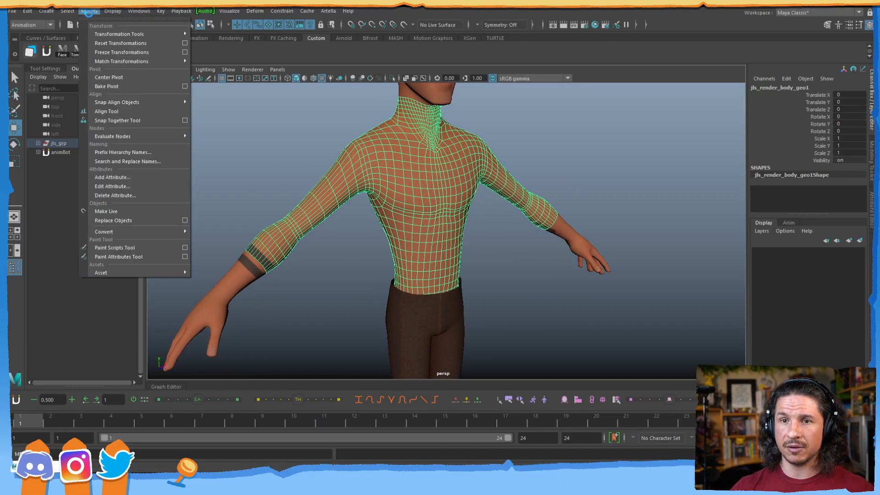
{"action": "left_click", "coordinate": [114, 79]}
Try scaling the whole shirt mesh uniformly to 1.133 from its centered pivot
{"action": "key", "text": "r"}
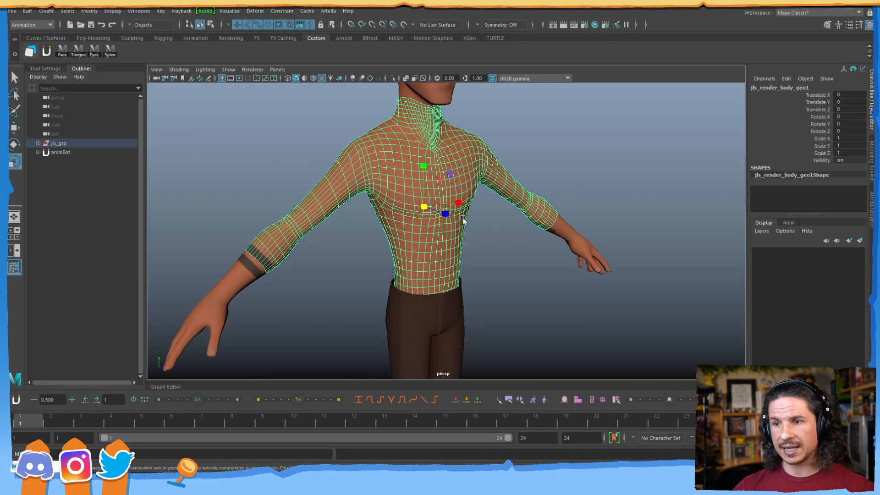
{"action": "mouse_move", "coordinate": [429, 207]}
{"action": "left_mouse_down"}
{"action": "mouse_move", "coordinate": [440, 208]}
{"action": "mouse_move", "coordinate": [431, 206]}
{"action": "left_mouse_up"}
{"action": "left_click_drag", "start_coordinate": [522, 275], "coordinate": [457, 216], "text": "alt"}
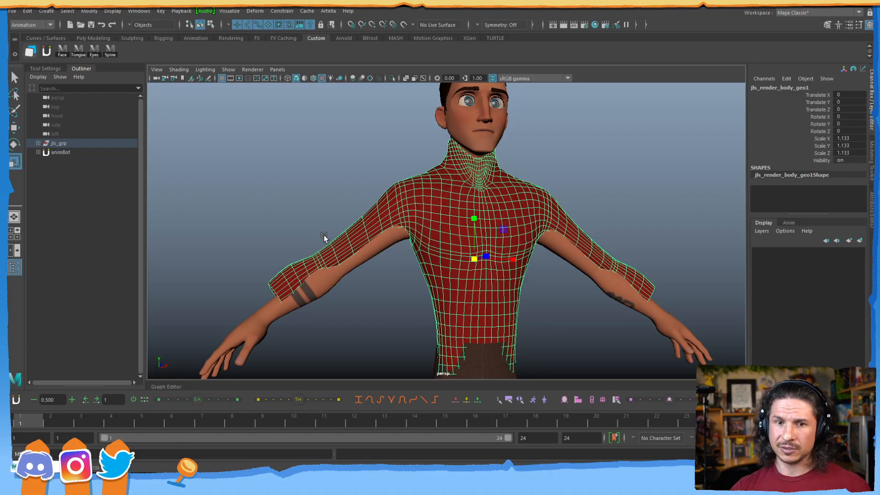
{"action": "key", "text": "ctrl+z"}
{"action": "key", "text": "ctrl+z"}
{"action": "key", "text": "ctrl+z"}
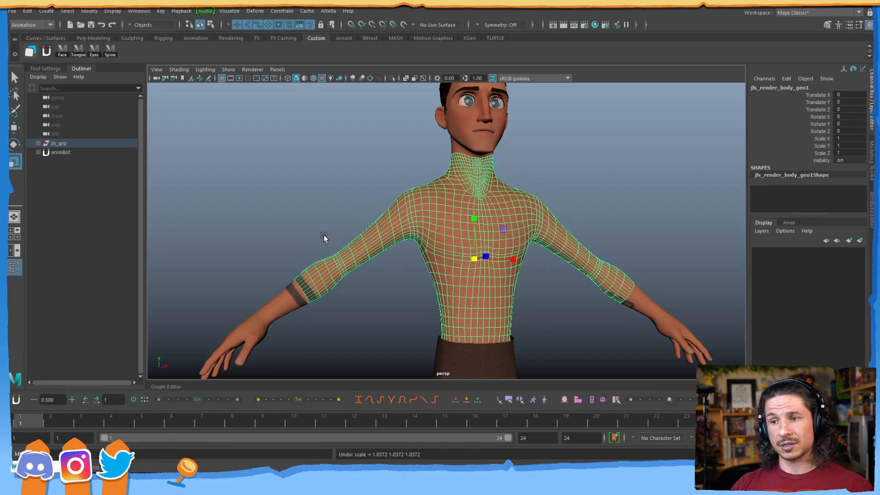
Move the shirt mesh along X to -67.594, beside the character, and select all of its vertices
{"action": "key", "text": "w"}
{"action": "left_click_drag", "start_coordinate": [513, 261], "coordinate": [417, 257]}
{"action": "key", "text": "r"}
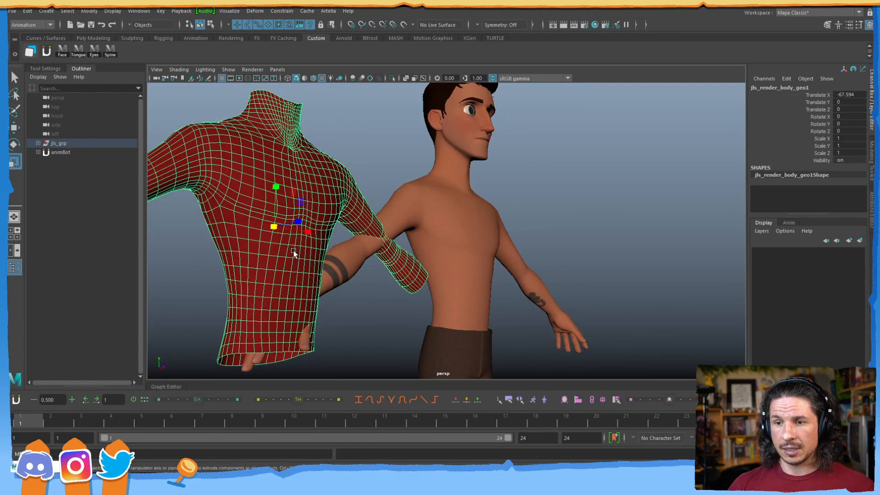
{"action": "left_click_drag", "start_coordinate": [328, 263], "coordinate": [339, 255], "text": "alt"}
{"action": "right_click_drag", "start_coordinate": [356, 209], "coordinate": [312, 205]}
{"action": "right_click_drag", "start_coordinate": [404, 201], "coordinate": [266, 191], "text": "alt"}
{"action": "left_click_drag", "start_coordinate": [192, 137], "coordinate": [500, 341]}
{"action": "scroll", "coordinate": [499, 341], "scroll_direction": "up", "scroll_amount": 2}
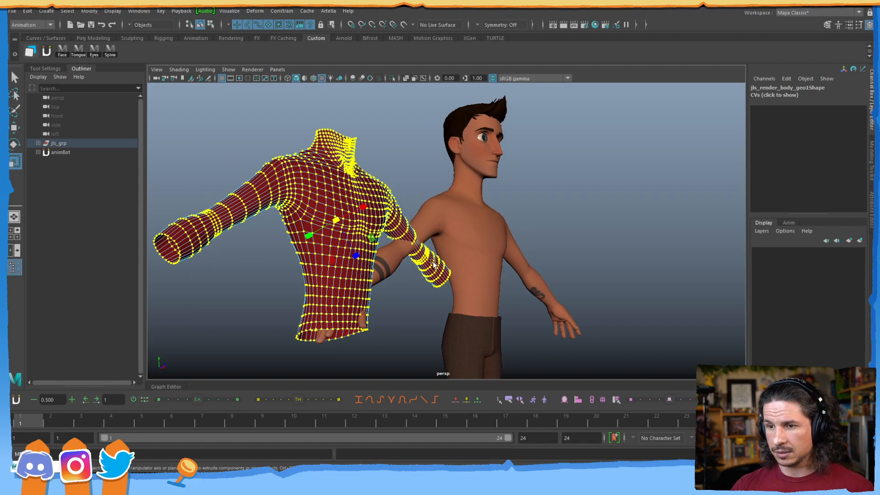
Try moving the selected shirt vertices in component space along X
{"action": "right_click", "coordinate": [341, 197], "text": "shift"}
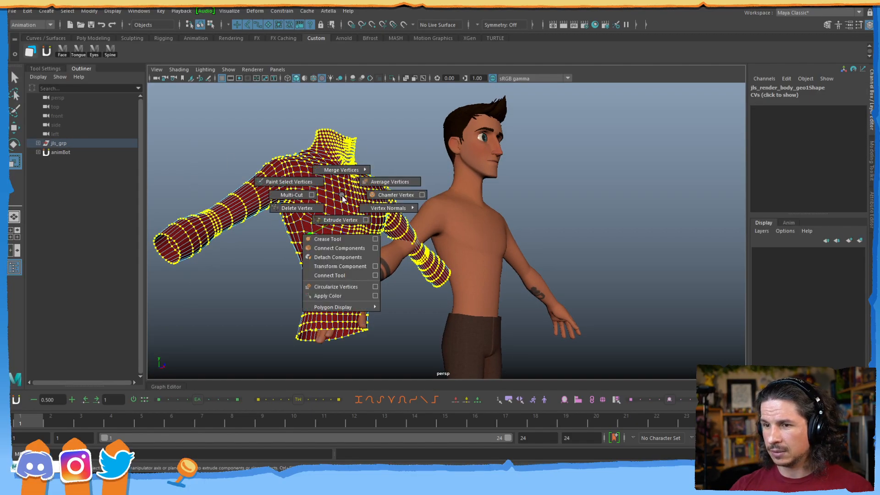
{"action": "mouse_move", "coordinate": [342, 198]}
{"action": "right_mouse_down", "text": "shift"}
{"action": "mouse_move", "coordinate": [366, 210]}
{"action": "mouse_move", "coordinate": [344, 195]}
{"action": "right_mouse_up", "text": "shift"}
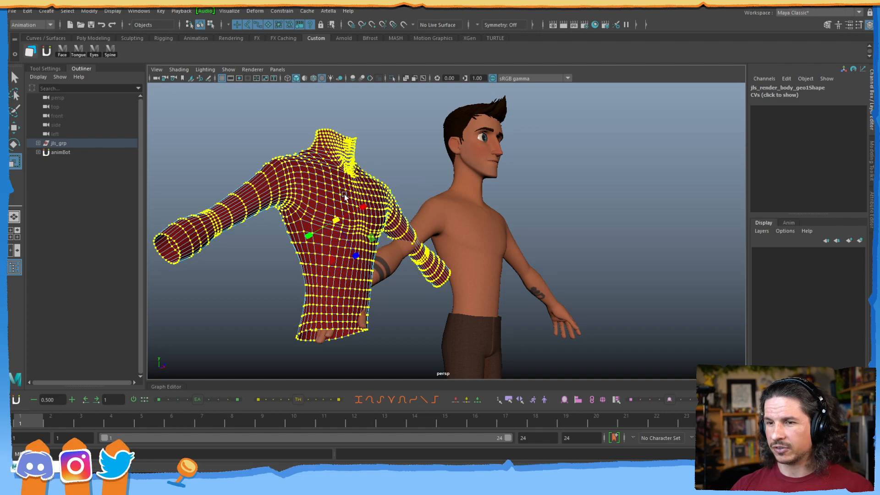
{"action": "right_click", "coordinate": [346, 196], "text": "ctrl+shift"}
{"action": "key", "text": "w"}
{"action": "mouse_move", "coordinate": [348, 200]}
{"action": "left_mouse_down", "text": "alt"}
{"action": "mouse_move", "coordinate": [367, 201]}
{"action": "mouse_move", "coordinate": [356, 206]}
{"action": "left_mouse_up", "text": "alt"}
{"action": "key", "text": "ctrl+z"}
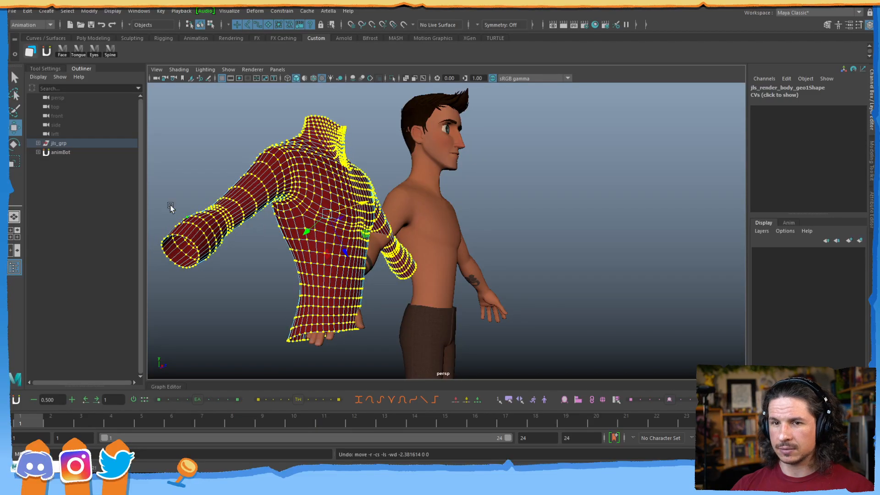
Check the Move tool's settings and choose Component as its axis orientation
{"action": "left_click", "coordinate": [45, 68]}
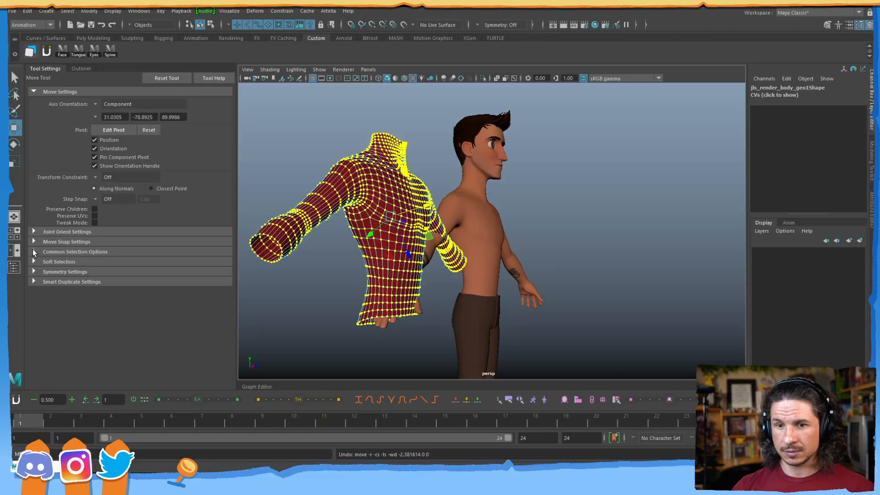
{"action": "left_click", "coordinate": [53, 69]}
{"action": "middle_click_drag", "start_coordinate": [270, 204], "coordinate": [323, 213], "text": "alt"}
{"action": "key", "text": "w"}
{"action": "left_click", "coordinate": [319, 197]}
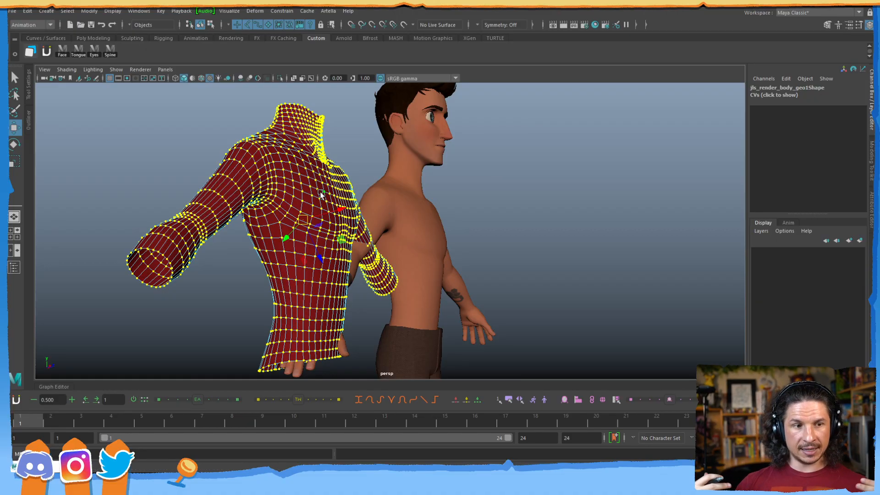
{"action": "left_click", "coordinate": [292, 197]}
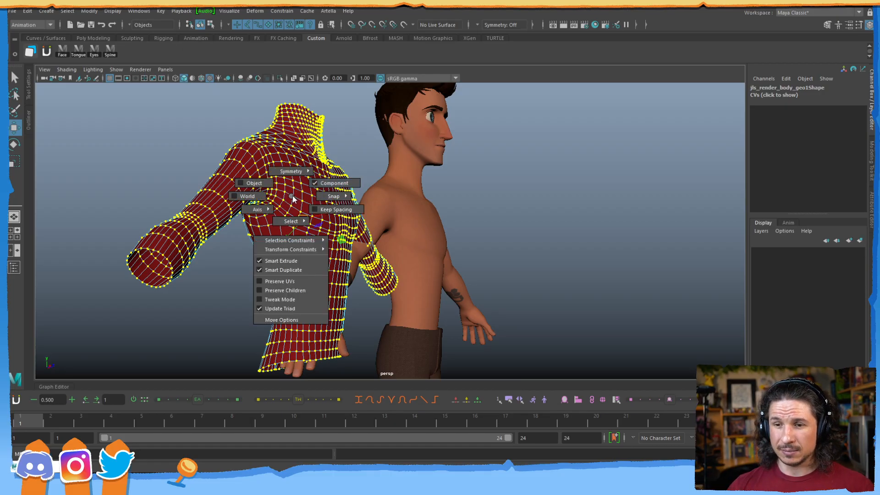
{"action": "left_click_drag", "start_coordinate": [292, 196], "coordinate": [320, 179]}
Try moving the shirt vertices along the component X axis and along the component Z axis
{"action": "left_click_drag", "start_coordinate": [336, 210], "coordinate": [340, 209]}
{"action": "key", "text": "ctrl+z"}
{"action": "mouse_move", "coordinate": [320, 253]}
{"action": "left_mouse_down"}
{"action": "mouse_move", "coordinate": [324, 264]}
{"action": "mouse_move", "coordinate": [315, 245]}
{"action": "left_mouse_up"}
{"action": "key", "text": "ctrl+z"}
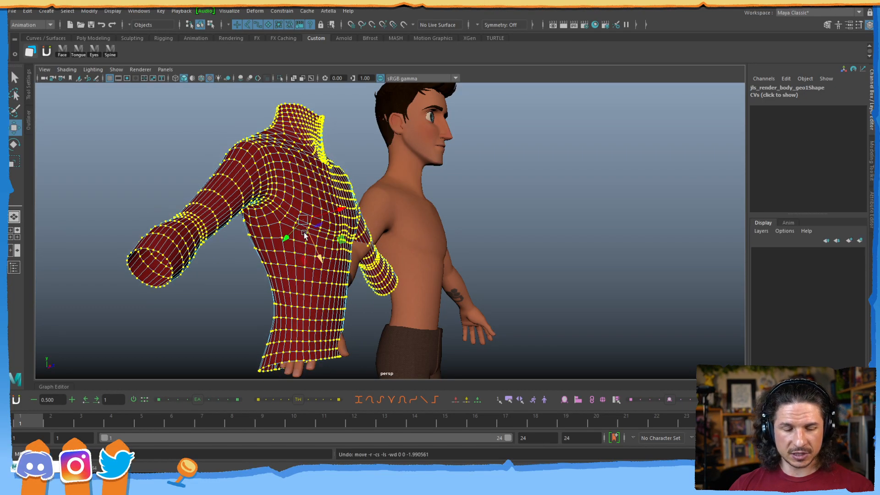
Try scaling the selected shirt vertices in component space
{"action": "key", "text": "r"}
{"action": "left_click_drag", "start_coordinate": [309, 204], "coordinate": [325, 215]}
{"action": "key", "text": "ctrl+z"}
{"action": "key", "text": "ctrl+z"}
{"action": "key", "text": "ctrl+z"}
{"action": "left_click_drag", "start_coordinate": [391, 231], "coordinate": [474, 210], "text": "alt"}
{"action": "key", "text": "w"}
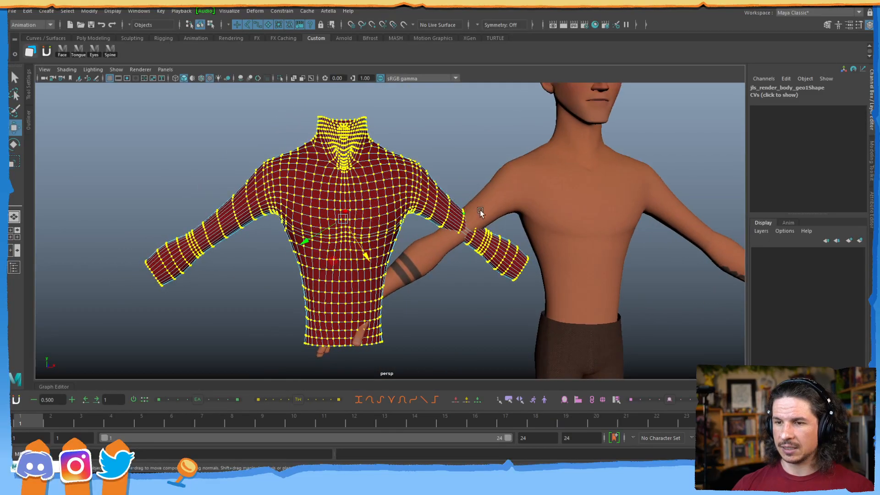
Return the shirt mesh to object mode and set its Translate X to 0
{"action": "middle_click_drag", "start_coordinate": [331, 234], "coordinate": [315, 241], "text": "alt"}
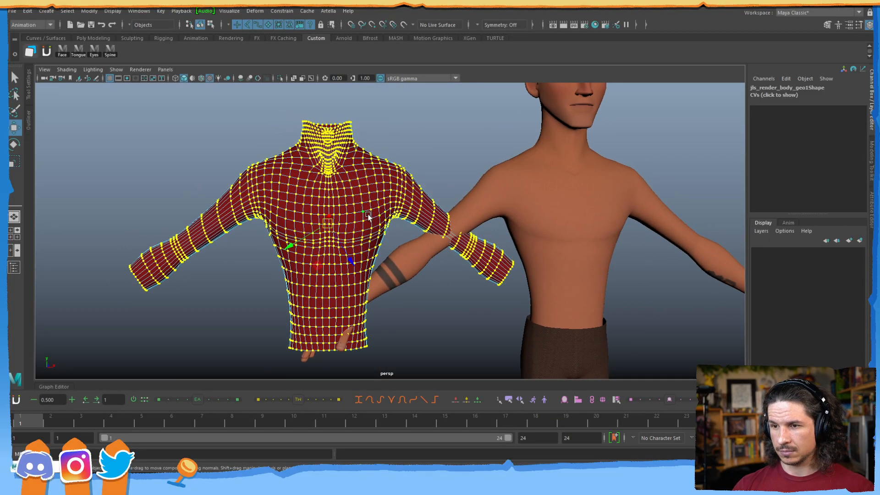
{"action": "key", "text": "F8"}
{"action": "key", "text": "F8"}
{"action": "left_click", "coordinate": [848, 94]}
{"action": "type", "text": "0"}
{"action": "key", "text": "Return"}
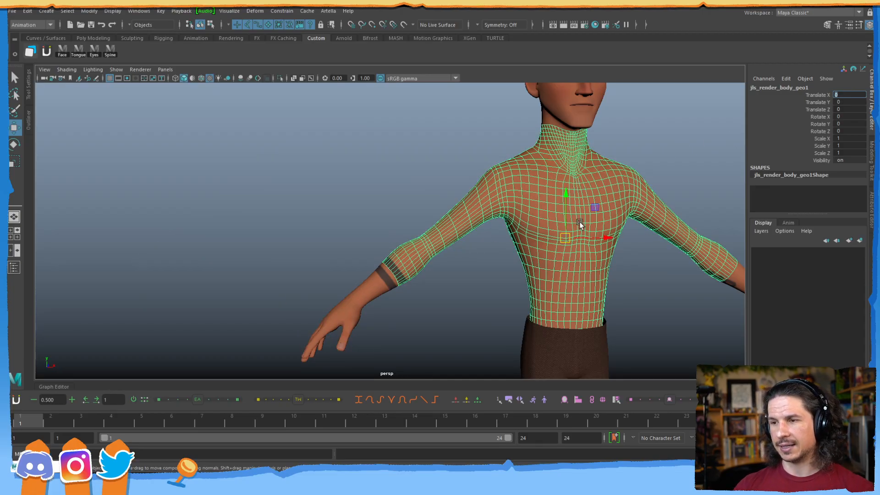
{"action": "left_click_drag", "start_coordinate": [566, 236], "coordinate": [568, 239]}
{"action": "key", "text": "ctrl+z"}
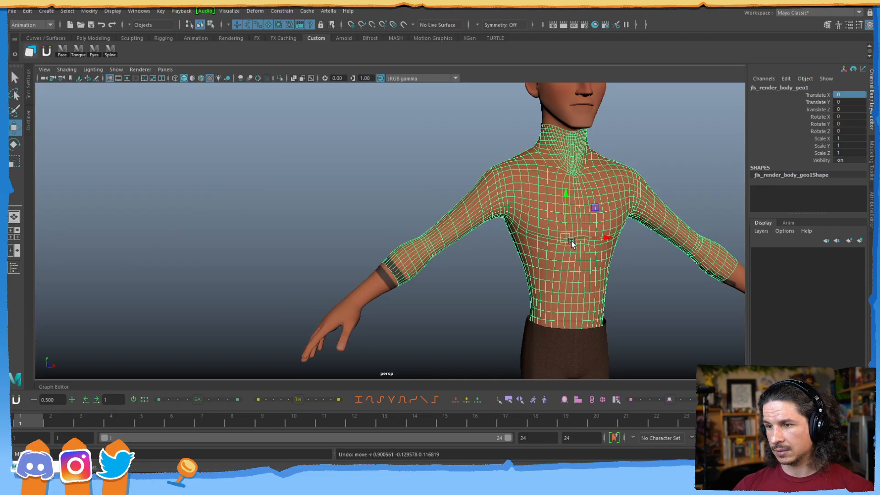
Select all of the shirt's vertices, try scaling them in component space, and undo the scaling
{"action": "key", "text": "r"}
{"action": "right_click_drag", "start_coordinate": [646, 203], "coordinate": [610, 200]}
{"action": "middle_click_drag", "start_coordinate": [619, 207], "coordinate": [497, 221], "text": "alt"}
{"action": "scroll", "coordinate": [497, 220], "scroll_direction": "down", "scroll_amount": 3}
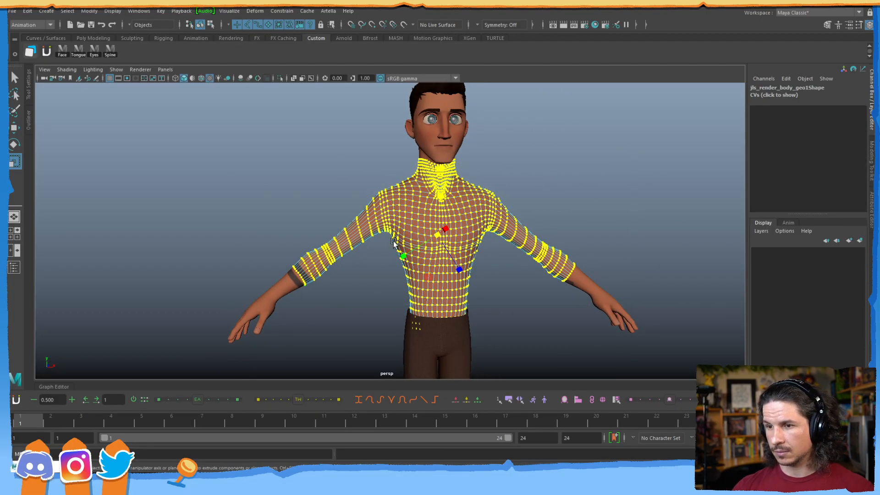
{"action": "left_click_drag", "start_coordinate": [439, 234], "coordinate": [452, 233]}
{"action": "key", "text": "ctrl+z"}
Select all of the shirt's faces, try moving them in component space, and undo the move
{"action": "right_click_drag", "start_coordinate": [469, 215], "coordinate": [469, 240]}
{"action": "left_click_drag", "start_coordinate": [642, 145], "coordinate": [211, 347]}
{"action": "right_click_drag", "start_coordinate": [468, 205], "coordinate": [495, 200], "text": "shift"}
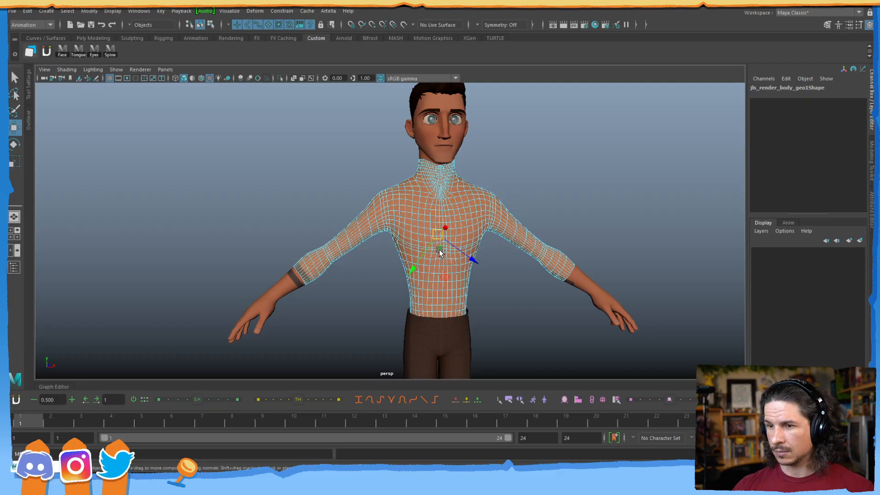
{"action": "left_click_drag", "start_coordinate": [439, 249], "coordinate": [488, 240], "text": "alt"}
{"action": "scroll", "coordinate": [490, 241], "scroll_direction": "up", "scroll_amount": 2}
{"action": "middle_click_drag", "start_coordinate": [490, 241], "coordinate": [502, 231], "text": "alt"}
{"action": "left_click_drag", "start_coordinate": [419, 224], "coordinate": [399, 233]}
{"action": "key", "text": "ctrl+z"}
Check the Scale tool's handles and its Component orientation setting on the shirt's faces
{"action": "key", "text": "r"}
{"action": "key", "text": "ctrl+z"}
{"action": "left_click", "coordinate": [411, 257]}
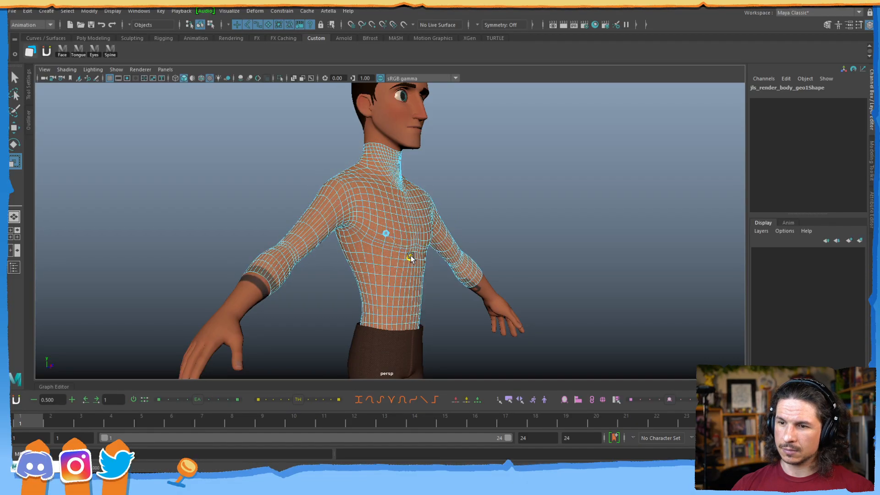
{"action": "left_click", "coordinate": [375, 265]}
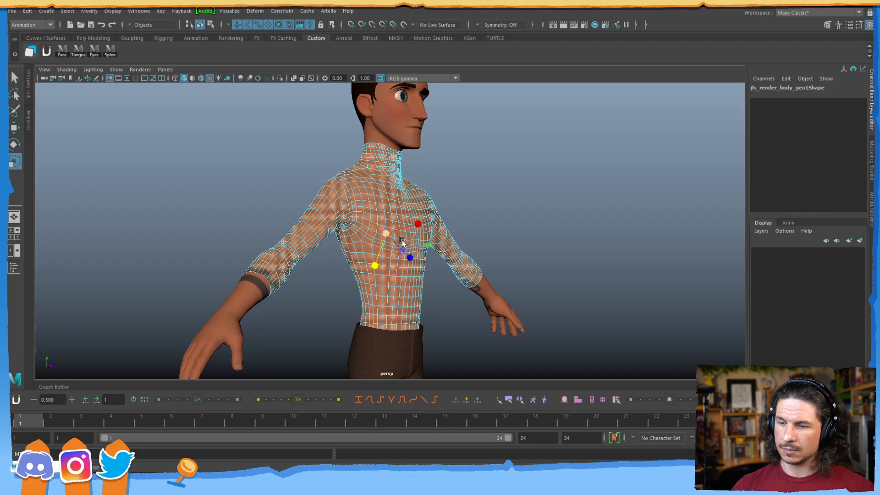
{"action": "left_click", "coordinate": [396, 209]}
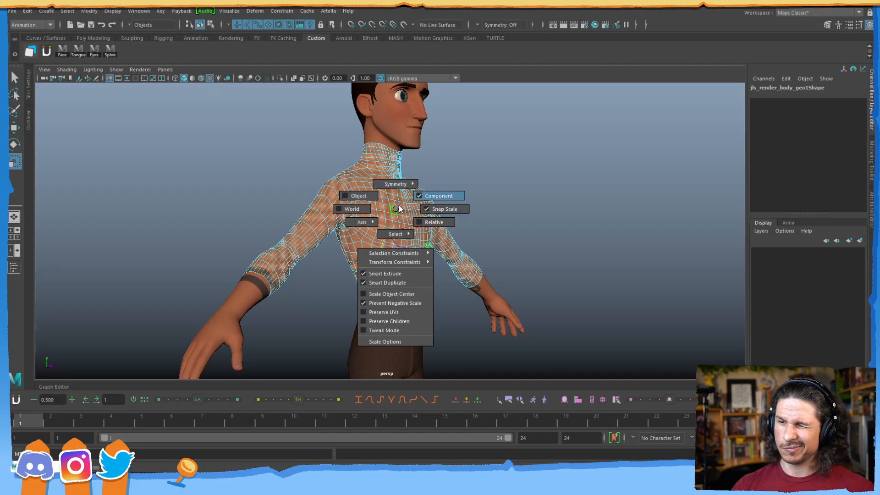
Try scaling all of the shirt's vertices along the component X axis
{"action": "right_click_drag", "start_coordinate": [402, 213], "coordinate": [359, 208]}
{"action": "scroll", "coordinate": [487, 180], "scroll_direction": "down", "scroll_amount": 2}
{"action": "left_click_drag", "start_coordinate": [546, 147], "coordinate": [248, 338]}
{"action": "scroll", "coordinate": [484, 231], "scroll_direction": "up", "scroll_amount": 2}
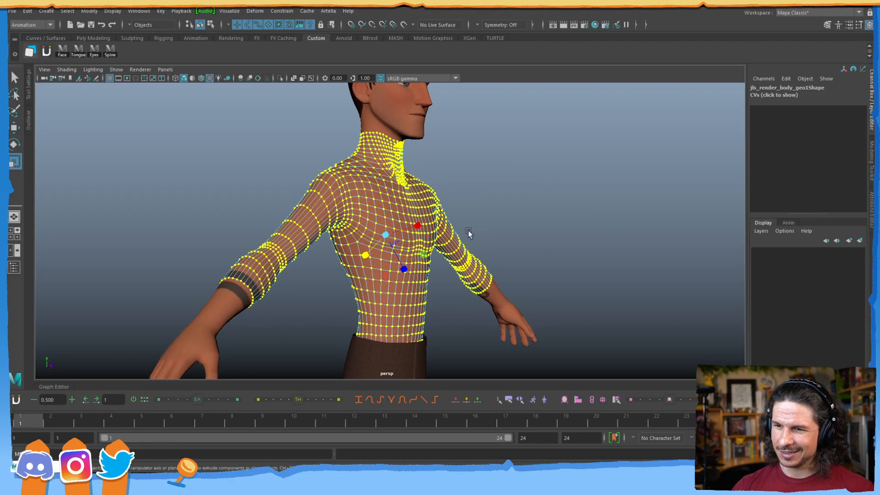
{"action": "left_click_drag", "start_coordinate": [402, 207], "coordinate": [407, 207]}
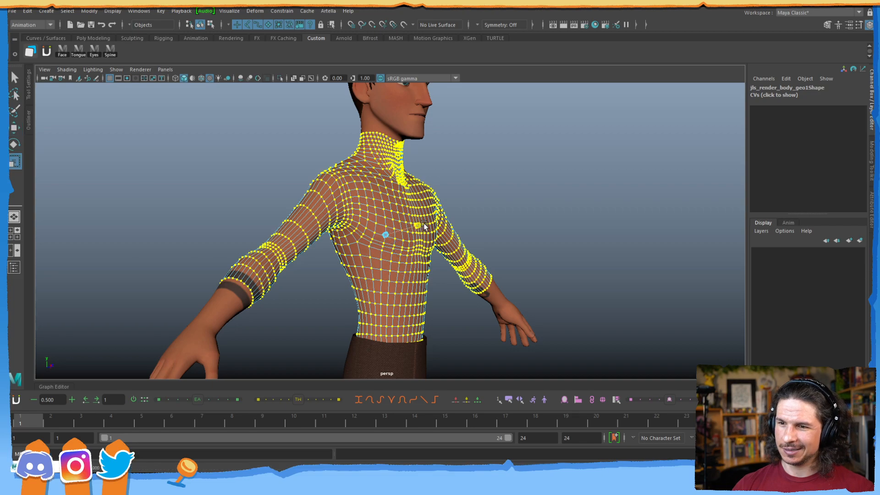
Reselect all the shirt's vertices, try scaling them along the component X and Z axes, and undo the attempts
{"action": "left_click", "coordinate": [501, 166]}
{"action": "scroll", "coordinate": [601, 172], "scroll_direction": "down", "scroll_amount": 3}
{"action": "left_click_drag", "start_coordinate": [571, 143], "coordinate": [235, 323]}
{"action": "mouse_move", "coordinate": [418, 225]}
{"action": "left_mouse_down"}
{"action": "mouse_move", "coordinate": [413, 236]}
{"action": "mouse_move", "coordinate": [423, 223]}
{"action": "left_mouse_up"}
{"action": "left_click_drag", "start_coordinate": [405, 268], "coordinate": [361, 259]}
{"action": "key", "text": "ctrl+z"}
{"action": "key", "text": "ctrl+z"}
{"action": "key", "text": "ctrl+z"}
{"action": "key", "text": "ctrl+z"}
Return the shirt to object mode and review the Move tool's axis orientation options
{"action": "key", "text": "w"}
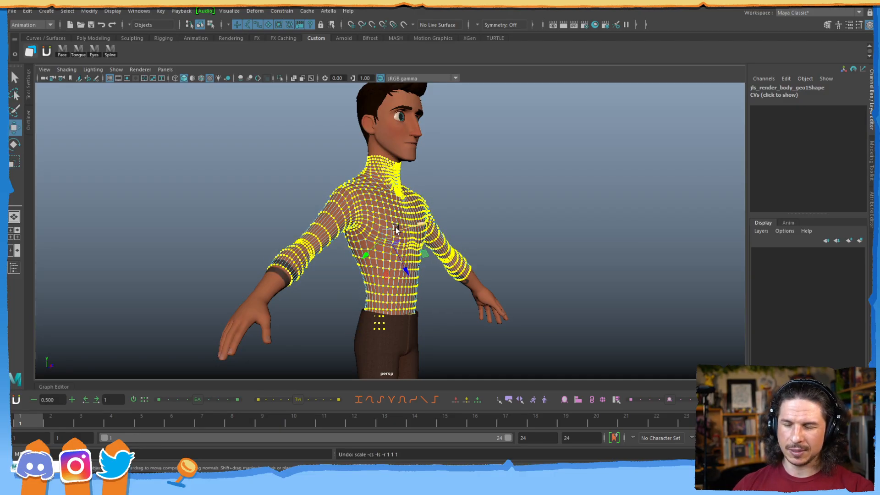
{"action": "key", "text": "F8"}
{"action": "left_click", "coordinate": [402, 214]}
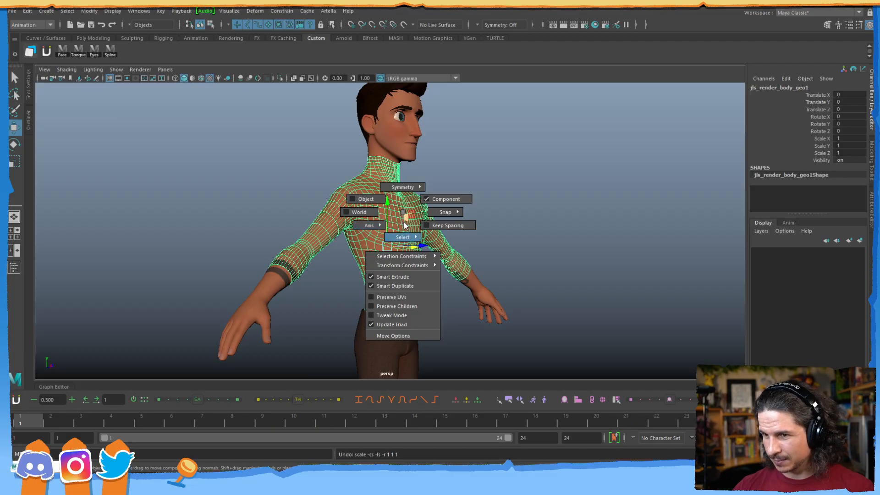
{"action": "left_click_drag", "start_coordinate": [403, 234], "coordinate": [348, 204]}
Select all of the shirt's vertices, try moving them along their normals, and undo the move
{"action": "right_click_drag", "start_coordinate": [413, 223], "coordinate": [370, 221]}
{"action": "left_click_drag", "start_coordinate": [590, 136], "coordinate": [167, 432]}
{"action": "left_click_drag", "start_coordinate": [403, 245], "coordinate": [395, 220], "text": "alt"}
{"action": "key", "text": "ctrl+z"}
{"action": "key", "text": "ctrl+z"}
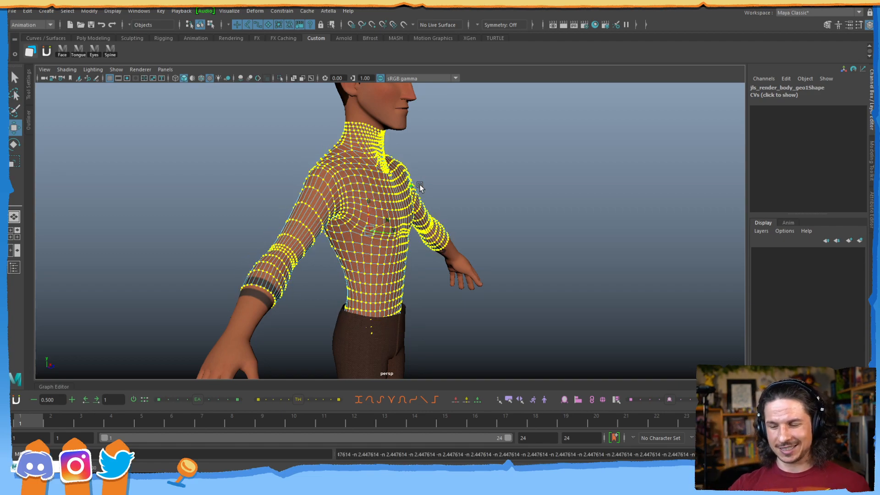
Restart vertex selection from object mode and select every shirt vertex with the Move tool active
{"action": "left_click", "coordinate": [396, 248]}
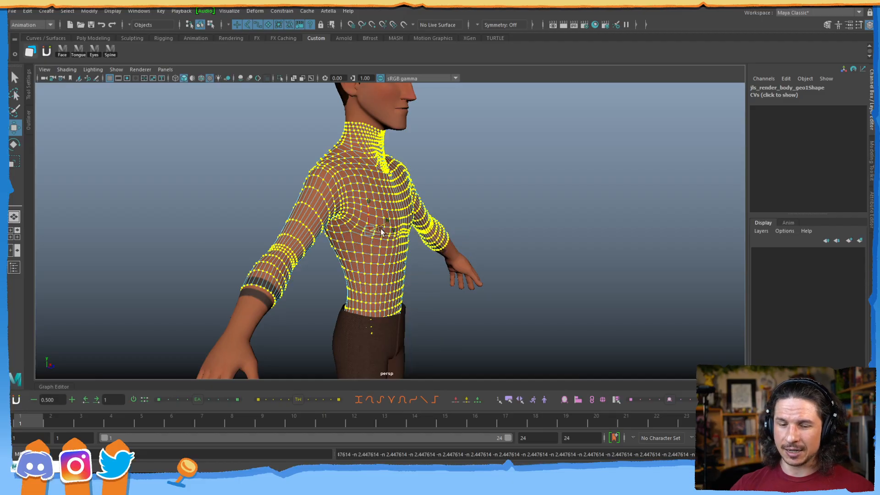
{"action": "key", "text": "F8"}
{"action": "right_click", "coordinate": [384, 188]}
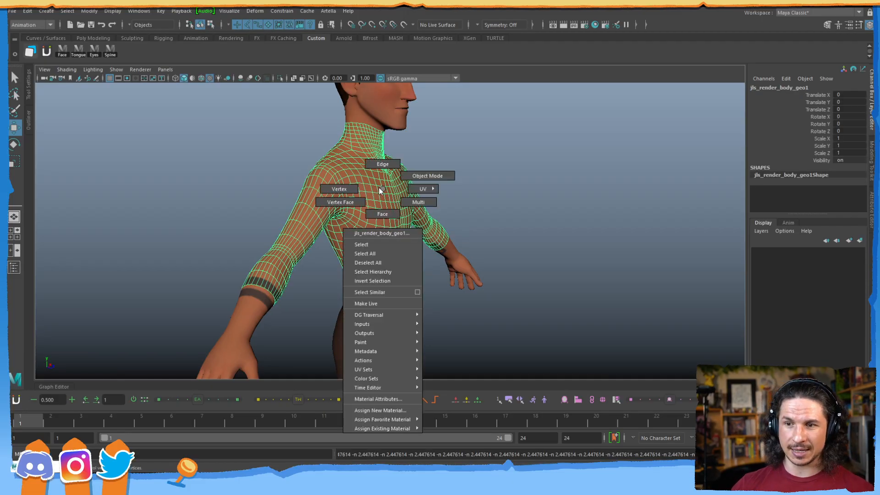
{"action": "left_click", "coordinate": [339, 188]}
{"action": "left_click_drag", "start_coordinate": [566, 89], "coordinate": [152, 366]}
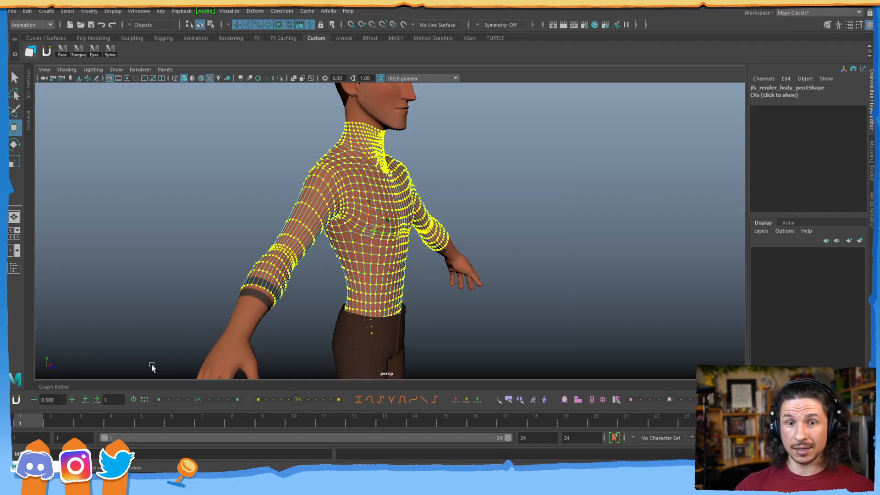
{"action": "key", "text": "w"}
Push the selected shirt vertices slightly outward along their normals so the red shirt sits over the skin
{"action": "left_click_drag", "start_coordinate": [387, 191], "coordinate": [362, 202]}
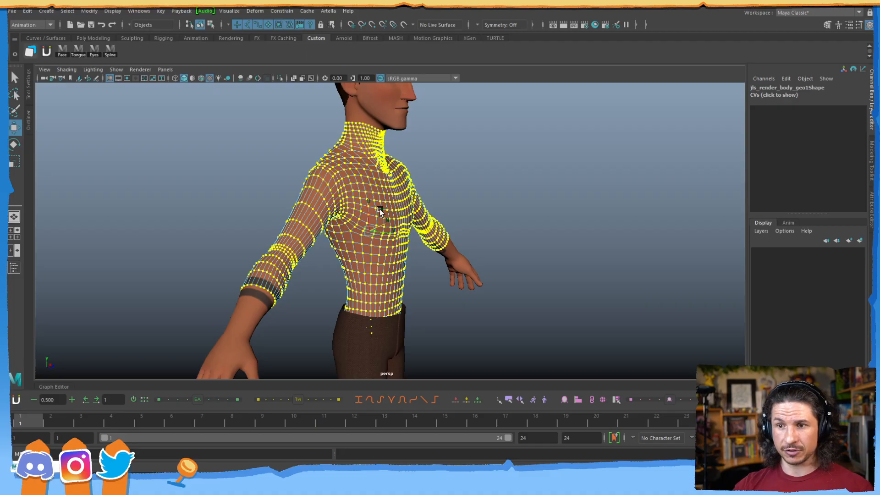
{"action": "left_click_drag", "start_coordinate": [380, 209], "coordinate": [357, 246], "text": "alt"}
{"action": "right_click_drag", "start_coordinate": [357, 246], "coordinate": [555, 223], "text": "alt"}
{"action": "middle_click_drag", "start_coordinate": [555, 223], "coordinate": [411, 260], "text": "alt"}
{"action": "left_click_drag", "start_coordinate": [410, 260], "coordinate": [414, 232], "text": "alt"}
{"action": "left_click_drag", "start_coordinate": [464, 190], "coordinate": [384, 252], "text": "alt"}
{"action": "left_click_drag", "start_coordinate": [505, 199], "coordinate": [511, 172], "text": "alt"}
{"action": "middle_click_drag", "start_coordinate": [511, 172], "coordinate": [503, 216], "text": "alt"}
{"action": "left_click_drag", "start_coordinate": [431, 189], "coordinate": [410, 266], "text": "alt"}
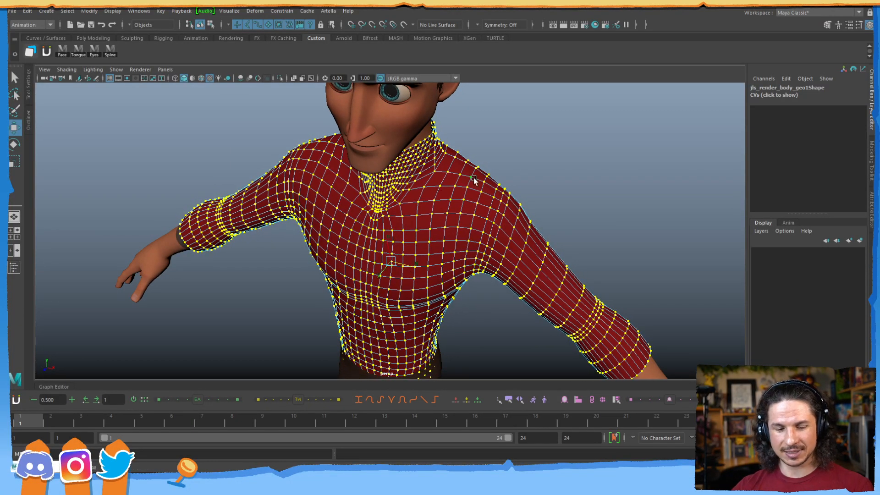
Examine the fit of the offset shirt at the neck, torso and sleeves from several angles
{"action": "left_click", "coordinate": [568, 164]}
{"action": "right_click_drag", "start_coordinate": [568, 164], "coordinate": [436, 219], "text": "alt"}
{"action": "left_click_drag", "start_coordinate": [435, 219], "coordinate": [401, 230], "text": "alt"}
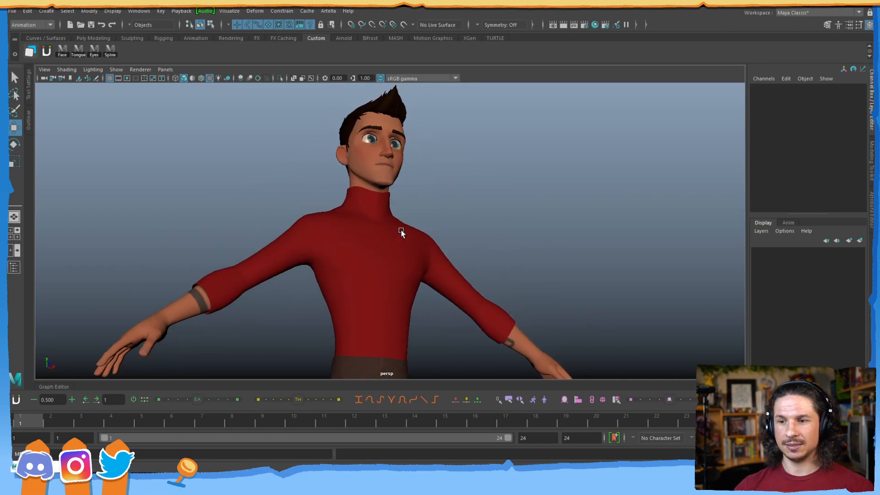
{"action": "right_click_drag", "start_coordinate": [400, 230], "coordinate": [332, 255], "text": "alt"}
{"action": "left_click_drag", "start_coordinate": [332, 254], "coordinate": [319, 249], "text": "alt"}
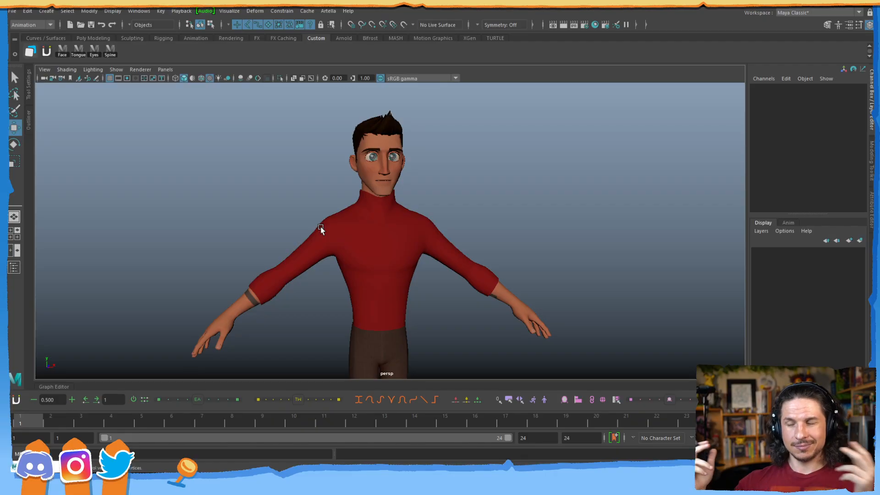
{"action": "left_click", "coordinate": [375, 251]}
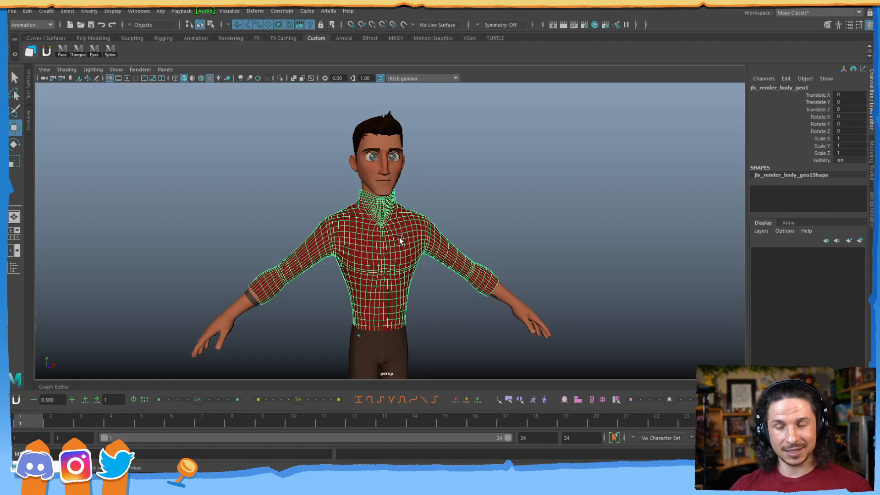
{"action": "scroll", "coordinate": [361, 280], "scroll_direction": "up", "scroll_amount": 5}
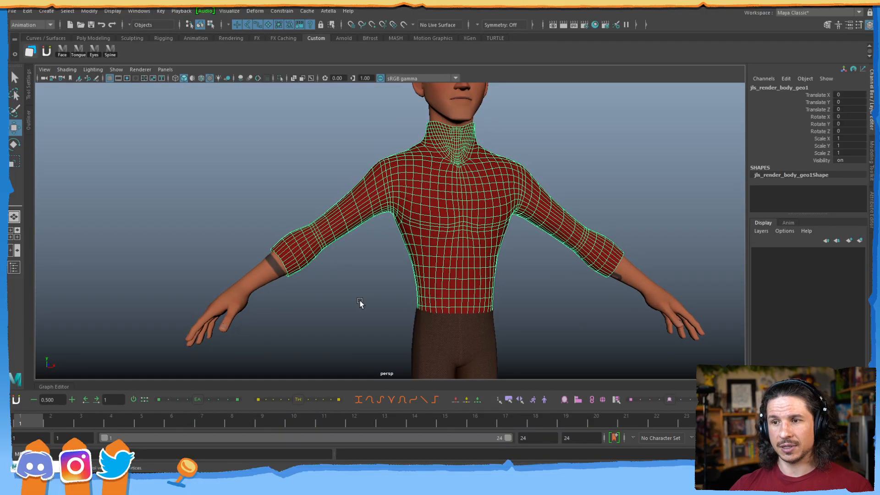
{"action": "left_click", "coordinate": [361, 281]}
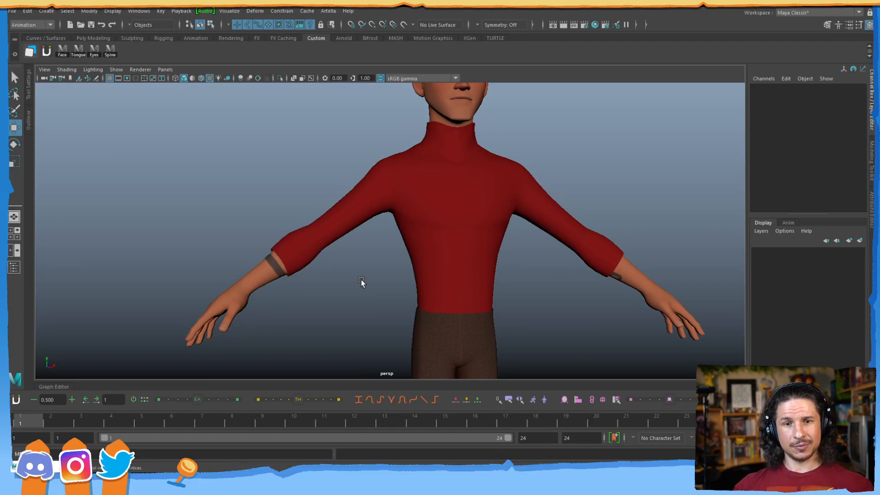
In wireframe view, delete a horizontal loop of shirt faces hidden below the trousers' waistband
{"action": "left_click", "coordinate": [450, 274]}
{"action": "scroll", "coordinate": [501, 257], "scroll_direction": "up", "scroll_amount": 3}
{"action": "mouse_move", "coordinate": [501, 257]}
{"action": "left_mouse_down", "text": "alt"}
{"action": "mouse_move", "coordinate": [452, 260]}
{"action": "mouse_move", "coordinate": [573, 232]}
{"action": "mouse_move", "coordinate": [428, 256]}
{"action": "mouse_move", "coordinate": [494, 252]}
{"action": "left_mouse_up", "text": "alt"}
{"action": "key", "text": "4"}
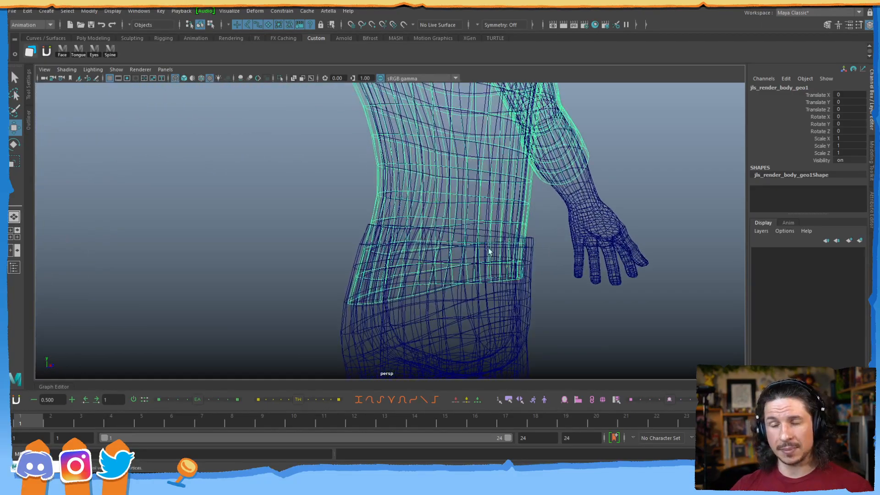
{"action": "right_click_drag", "start_coordinate": [488, 247], "coordinate": [490, 259]}
{"action": "key", "text": "ctrl+z"}
{"action": "right_click", "coordinate": [509, 195]}
{"action": "right_click_drag", "start_coordinate": [509, 195], "coordinate": [527, 232]}
{"action": "key", "text": "ctrl+z"}
{"action": "left_click", "coordinate": [518, 254]}
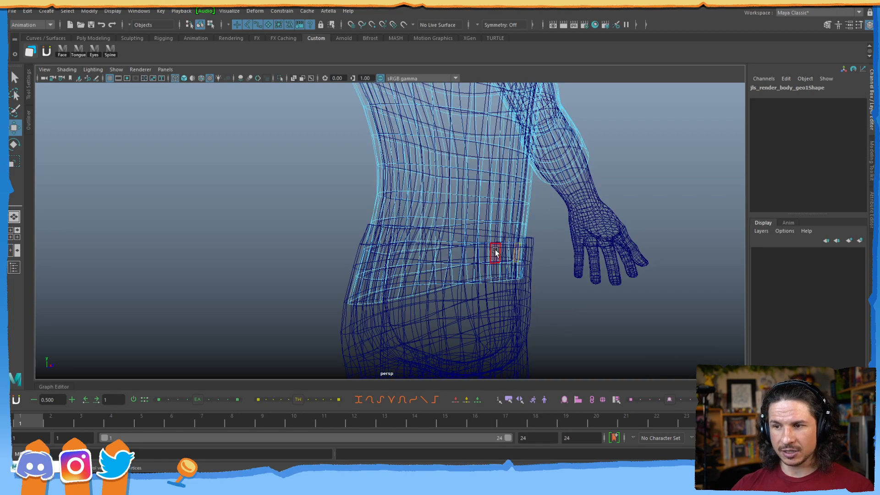
{"action": "double_click", "coordinate": [513, 254], "text": "shift"}
{"action": "key", "text": "Delete"}
Delete a further loop of hidden faces at the shirt's lower edge and return the mesh to object mode
{"action": "left_click", "coordinate": [503, 273]}
{"action": "double_click", "coordinate": [508, 269], "text": "shift"}
{"action": "key", "text": "Delete"}
{"action": "key", "text": "F8"}
{"action": "key", "text": "F8"}
{"action": "left_click", "coordinate": [559, 225]}
Switch to shaded view and examine the shirt's trimmed hem, its chest contours and its mesh flow
{"action": "middle_click_drag", "start_coordinate": [535, 197], "coordinate": [526, 217], "text": "alt"}
{"action": "left_click_drag", "start_coordinate": [524, 215], "coordinate": [502, 230], "text": "alt"}
{"action": "key", "text": "5"}
{"action": "mouse_move", "coordinate": [531, 190]}
{"action": "left_mouse_down", "text": "alt"}
{"action": "mouse_move", "coordinate": [556, 253]}
{"action": "mouse_move", "coordinate": [419, 245]}
{"action": "mouse_move", "coordinate": [420, 195]}
{"action": "left_mouse_up", "text": "alt"}
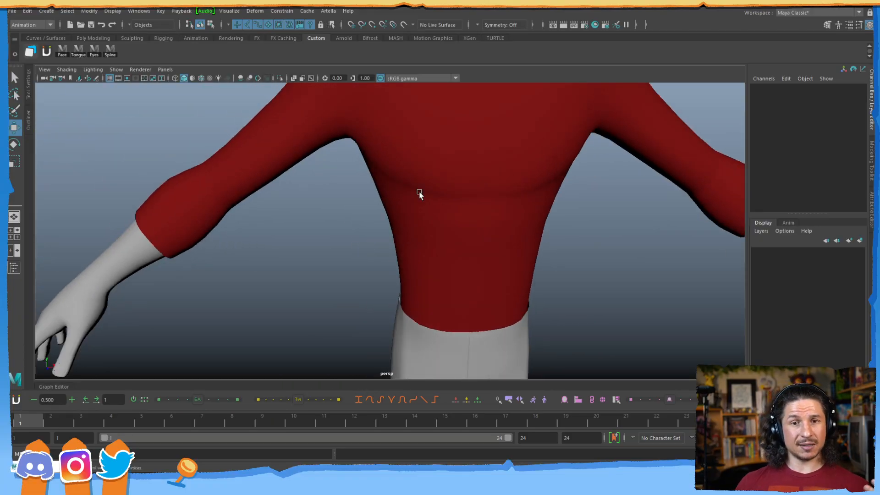
{"action": "left_click_drag", "start_coordinate": [489, 197], "coordinate": [495, 259], "text": "alt"}
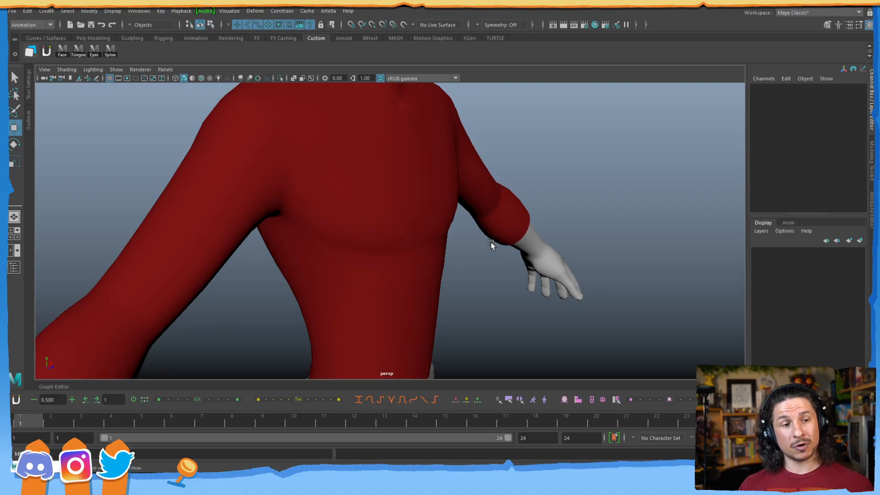
{"action": "left_click", "coordinate": [394, 248]}
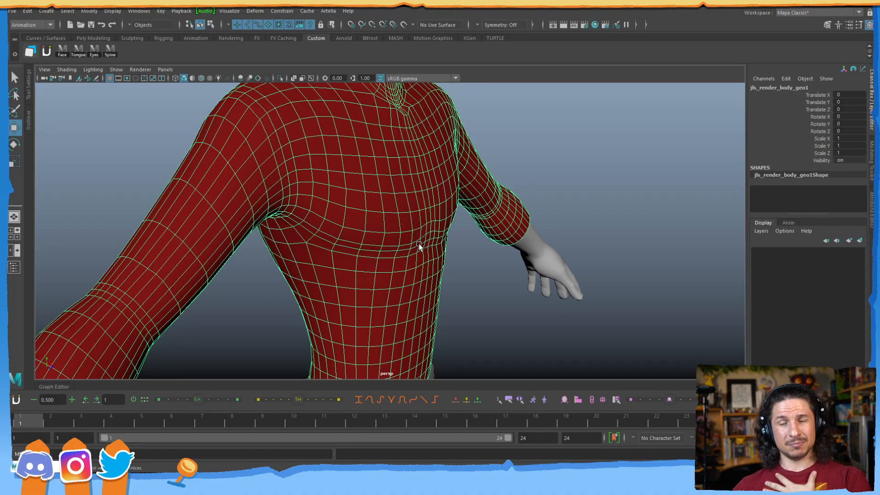
{"action": "left_click_drag", "start_coordinate": [445, 240], "coordinate": [397, 229], "text": "alt"}
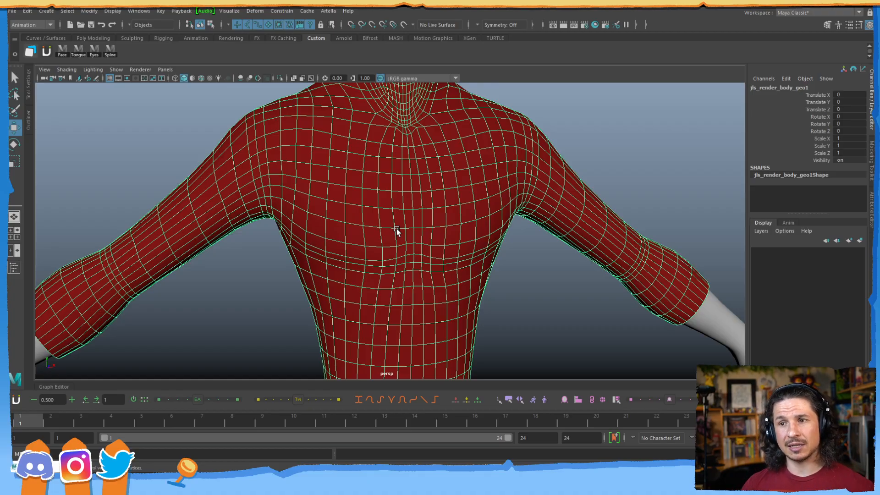
{"action": "left_click_drag", "start_coordinate": [389, 216], "coordinate": [438, 225], "text": "alt"}
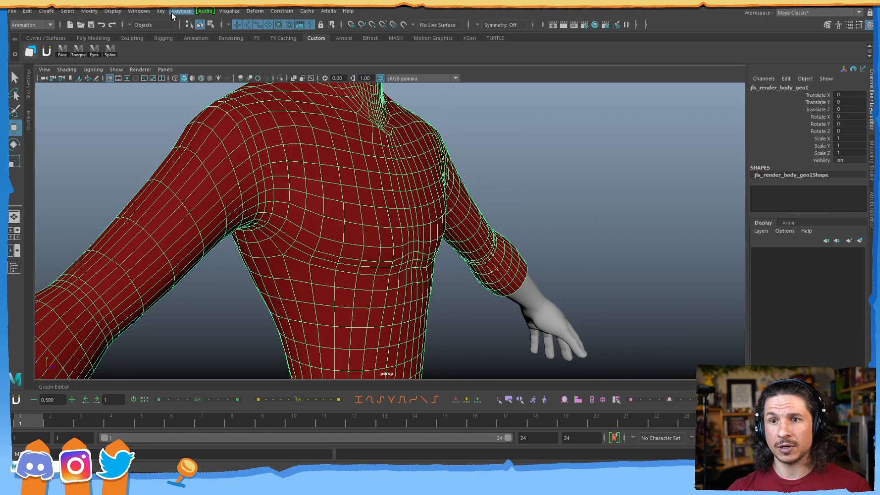
Switch to the Modeling menu set and place the Sculpting Tools in a floating window beside the character
{"action": "left_click", "coordinate": [34, 25]}
{"action": "left_click", "coordinate": [46, 33]}
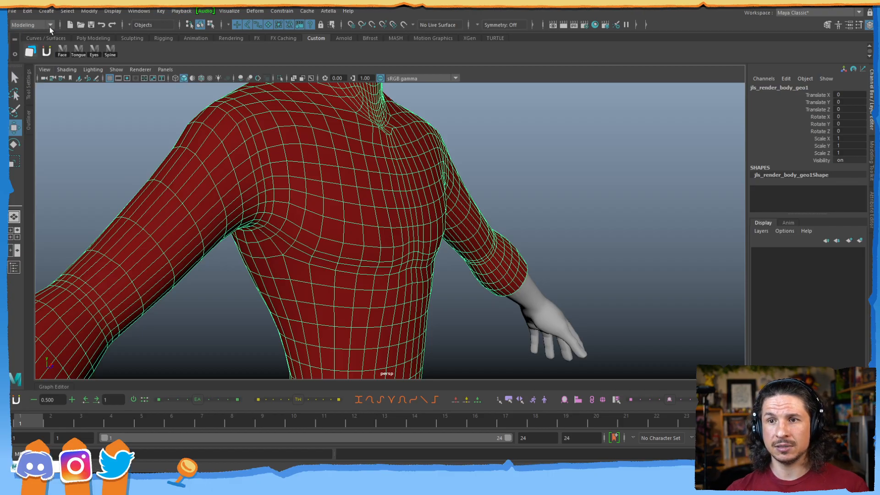
{"action": "left_click", "coordinate": [188, 10]}
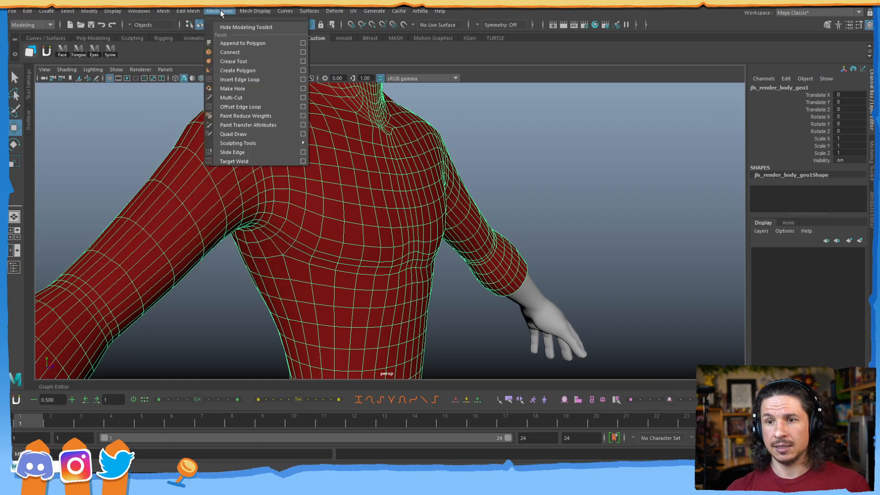
{"action": "mouse_move", "coordinate": [242, 141]}
{"action": "left_click", "coordinate": [345, 134]}
{"action": "left_click_drag", "start_coordinate": [342, 123], "coordinate": [695, 109]}
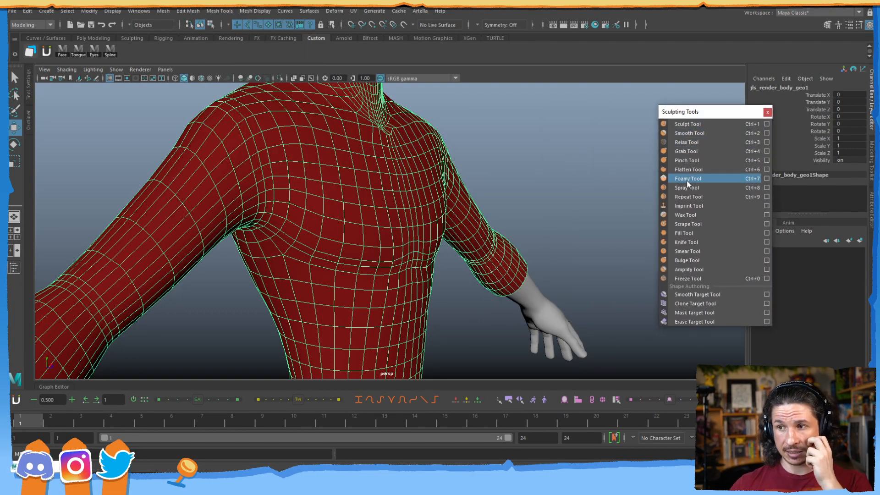
Activate the Relax Tool on the shirt and set symmetry to Object X
{"action": "left_click", "coordinate": [690, 142]}
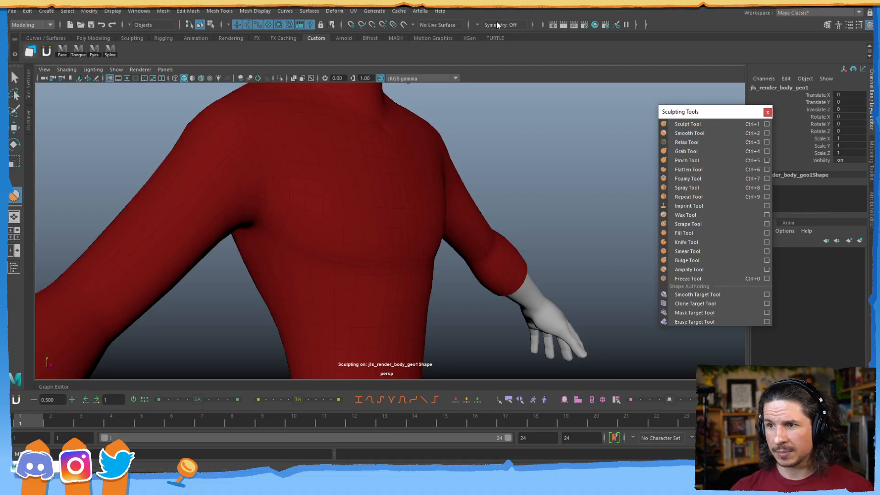
{"action": "left_click", "coordinate": [477, 24]}
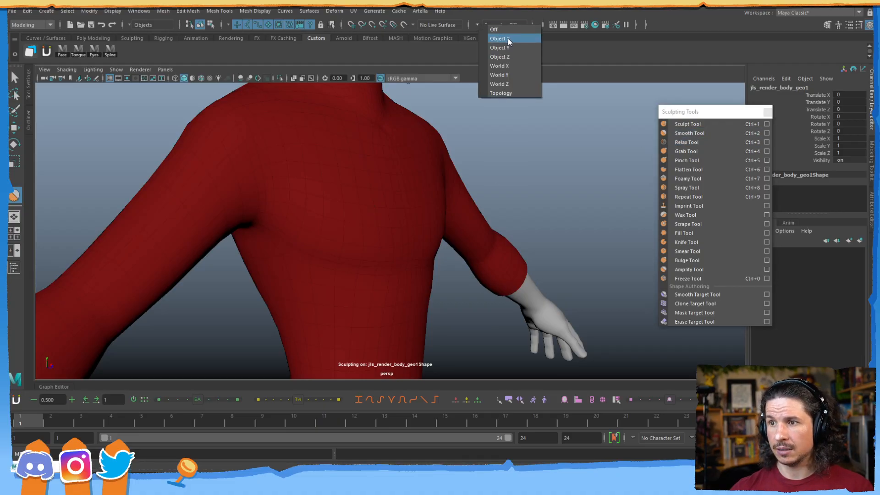
{"action": "left_click", "coordinate": [509, 38]}
Smooth the body contours out of the shirt's chest with the Smooth Tool, keeping Object X symmetry on
{"action": "left_click_drag", "start_coordinate": [555, 141], "coordinate": [445, 159], "text": "alt"}
{"action": "right_click_drag", "start_coordinate": [444, 159], "coordinate": [392, 227], "text": "alt"}
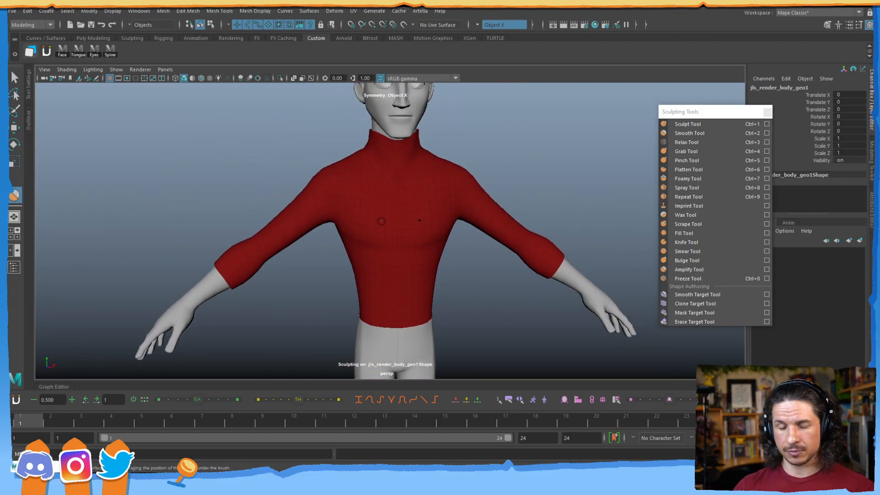
{"action": "left_click_drag", "start_coordinate": [374, 225], "coordinate": [388, 226]}
{"action": "right_click_drag", "start_coordinate": [358, 246], "coordinate": [381, 236], "text": "alt"}
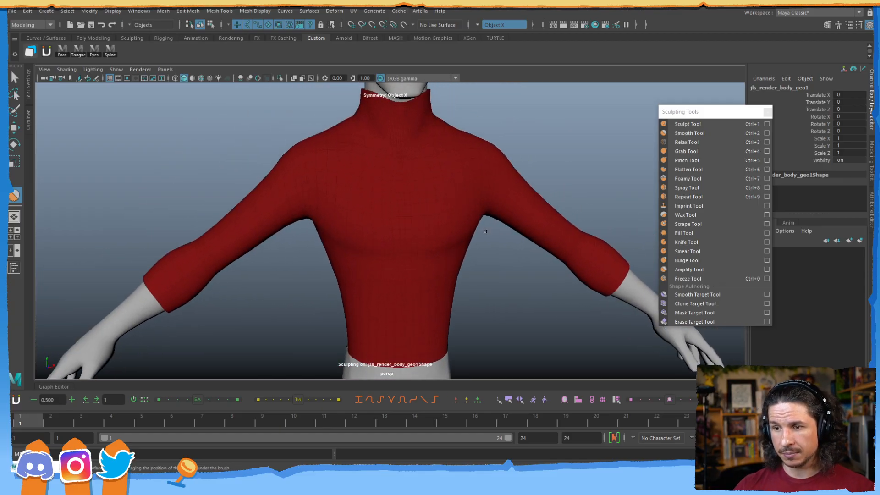
{"action": "left_click_drag", "start_coordinate": [381, 236], "coordinate": [394, 233], "text": "alt"}
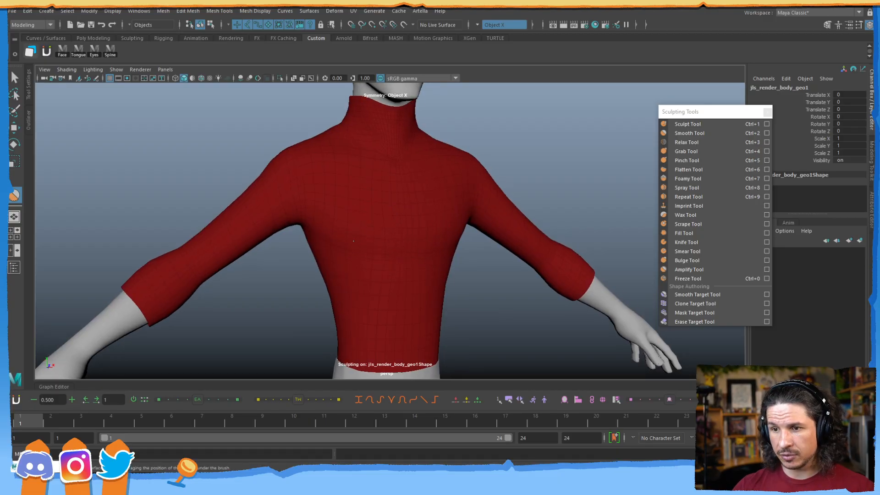
{"action": "left_click_drag", "start_coordinate": [442, 238], "coordinate": [424, 222], "text": "alt"}
{"action": "right_click_drag", "start_coordinate": [424, 221], "coordinate": [426, 265], "text": "alt"}
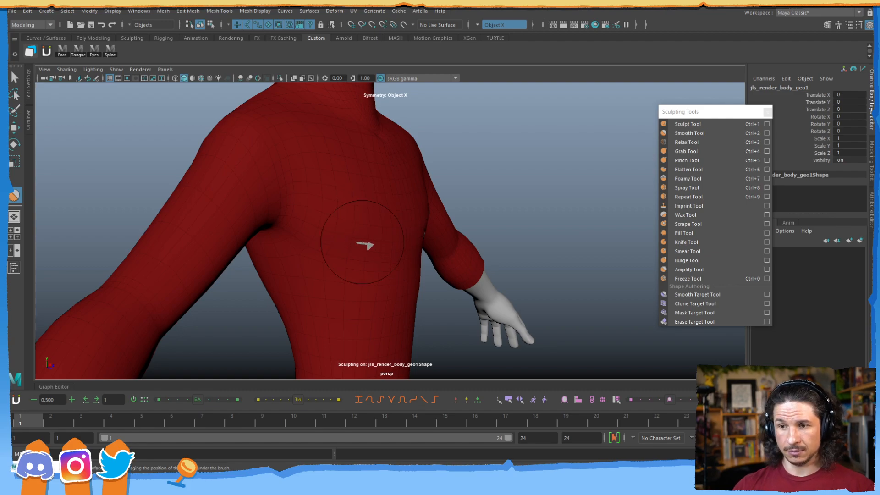
{"action": "left_click_drag", "start_coordinate": [365, 245], "coordinate": [363, 262], "text": "alt"}
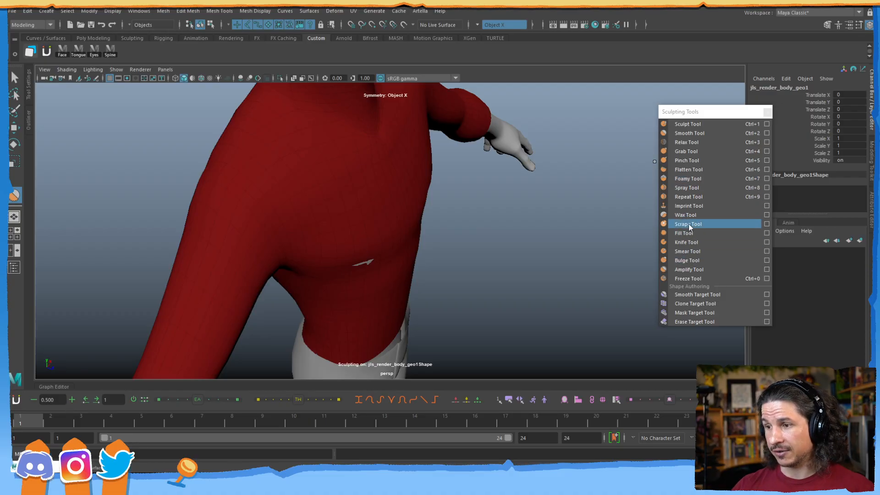
Work over the crease below the shirt's chest with the Grab, Smooth and Relax tools, using a larger brush
{"action": "left_click", "coordinate": [693, 151]}
{"action": "left_click_drag", "start_coordinate": [364, 262], "coordinate": [365, 263]}
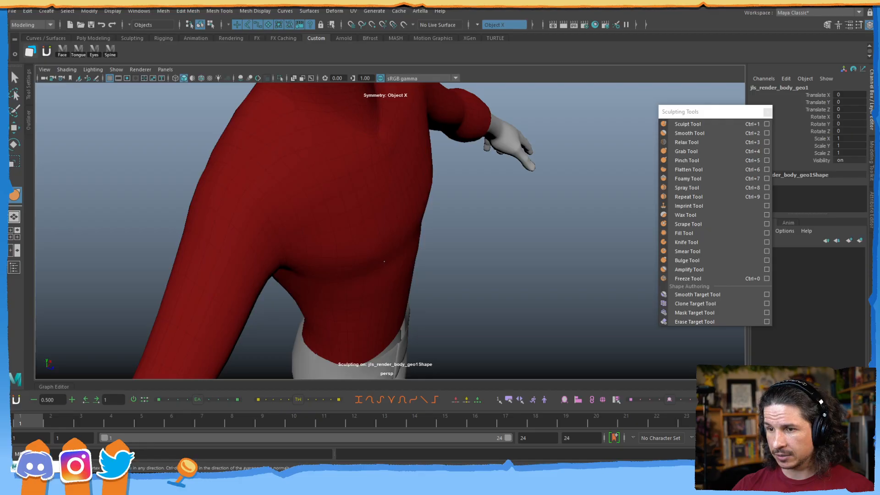
{"action": "left_click", "coordinate": [693, 133]}
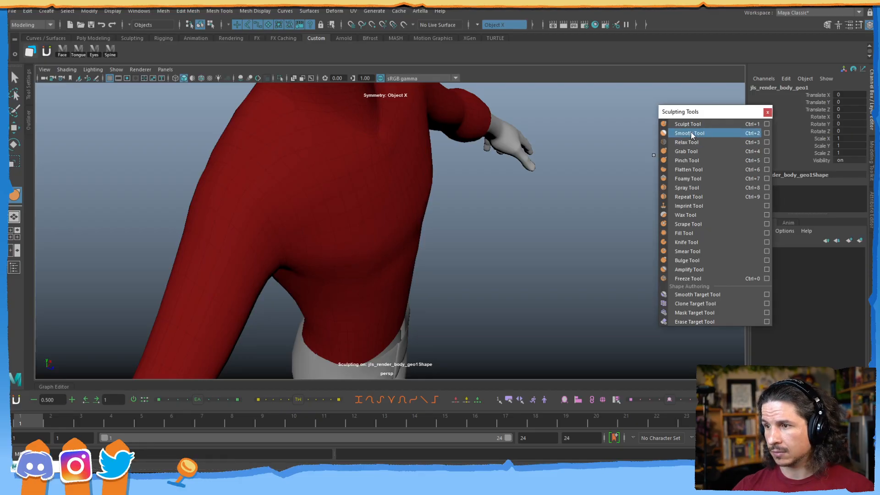
{"action": "mouse_move", "coordinate": [400, 253]}
{"action": "left_mouse_down"}
{"action": "mouse_move", "coordinate": [425, 245]}
{"action": "mouse_move", "coordinate": [510, 248]}
{"action": "mouse_move", "coordinate": [493, 247]}
{"action": "left_mouse_up"}
{"action": "key", "text": "b"}
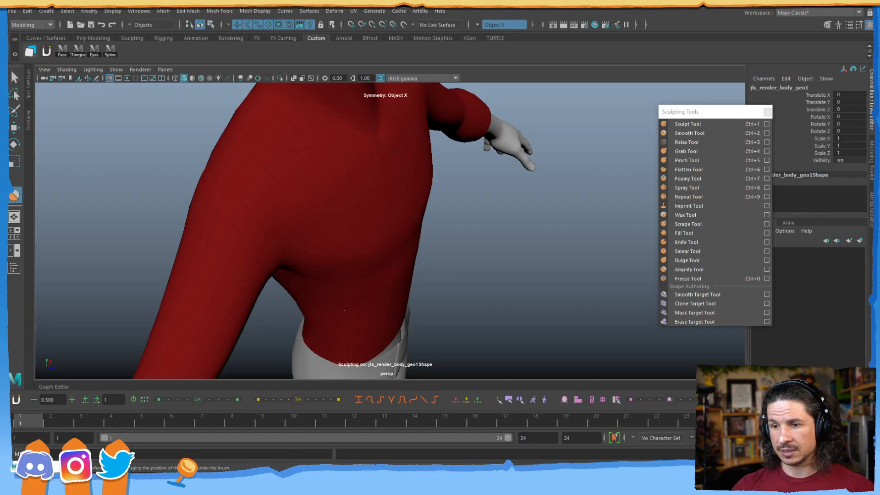
{"action": "left_click", "coordinate": [690, 142]}
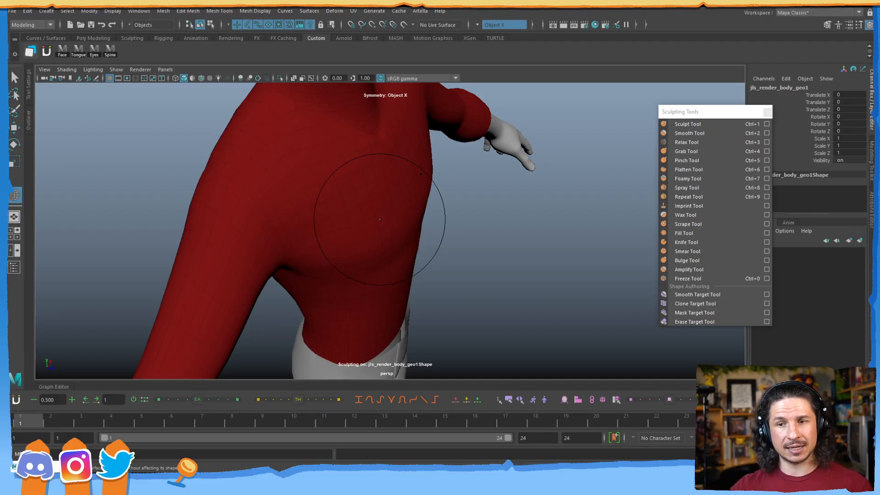
{"action": "mouse_move", "coordinate": [377, 218]}
{"action": "left_mouse_down", "text": "alt"}
{"action": "mouse_move", "coordinate": [326, 186]}
{"action": "mouse_move", "coordinate": [404, 226]}
{"action": "mouse_move", "coordinate": [349, 216]}
{"action": "mouse_move", "coordinate": [401, 257]}
{"action": "mouse_move", "coordinate": [440, 250]}
{"action": "mouse_move", "coordinate": [373, 207]}
{"action": "mouse_move", "coordinate": [400, 232]}
{"action": "mouse_move", "coordinate": [385, 247]}
{"action": "mouse_move", "coordinate": [351, 229]}
{"action": "mouse_move", "coordinate": [377, 228]}
{"action": "left_mouse_up", "text": "alt"}
{"action": "right_click_drag", "start_coordinate": [377, 228], "coordinate": [458, 218], "text": "alt"}
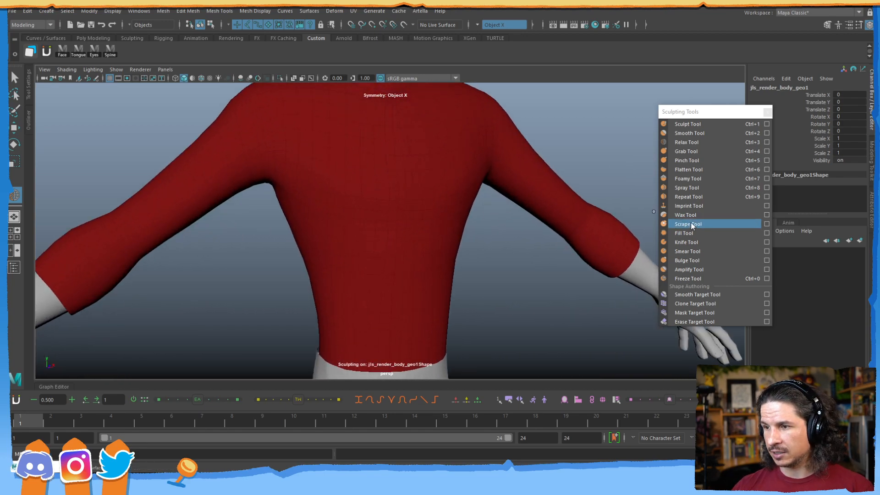
Try the Sculpt Tool on the shirt's lower torso with symmetry off, undo it, and close the Sculpting Tools window
{"action": "left_click", "coordinate": [697, 125]}
{"action": "left_click", "coordinate": [497, 24]}
{"action": "left_click", "coordinate": [500, 29]}
{"action": "mouse_move", "coordinate": [466, 128]}
{"action": "left_mouse_down", "text": "alt"}
{"action": "mouse_move", "coordinate": [467, 236]}
{"action": "mouse_move", "coordinate": [413, 222]}
{"action": "mouse_move", "coordinate": [424, 205]}
{"action": "mouse_move", "coordinate": [366, 244]}
{"action": "mouse_move", "coordinate": [380, 229]}
{"action": "mouse_move", "coordinate": [370, 229]}
{"action": "left_mouse_up", "text": "alt"}
{"action": "key", "text": "ctrl+z"}
{"action": "key", "text": "b"}
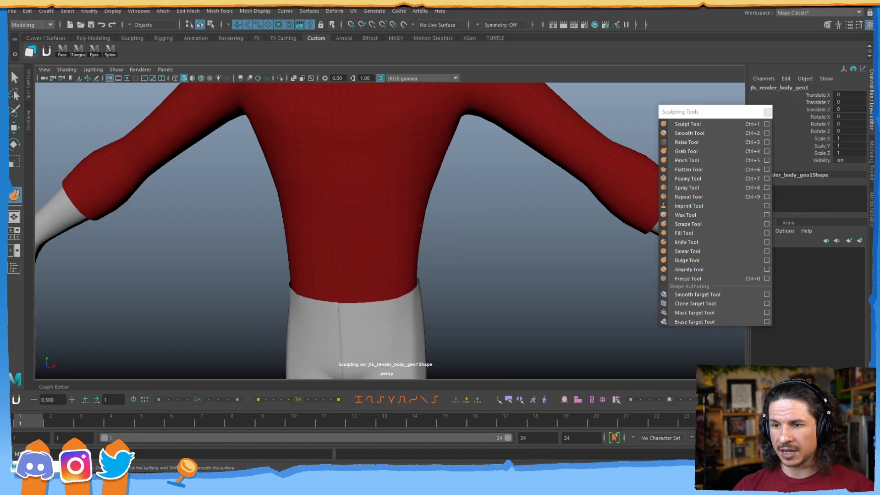
{"action": "left_click_drag", "start_coordinate": [427, 235], "coordinate": [471, 262], "text": "alt"}
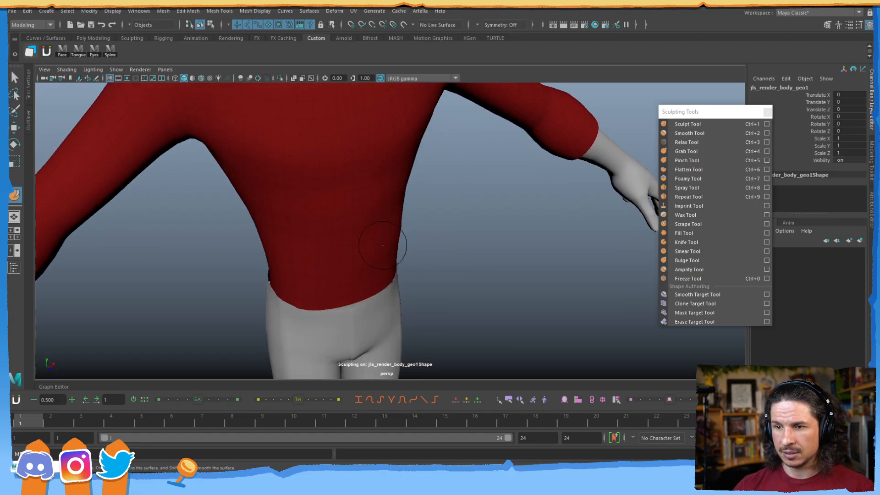
{"action": "left_click_drag", "start_coordinate": [380, 264], "coordinate": [407, 226], "text": "alt"}
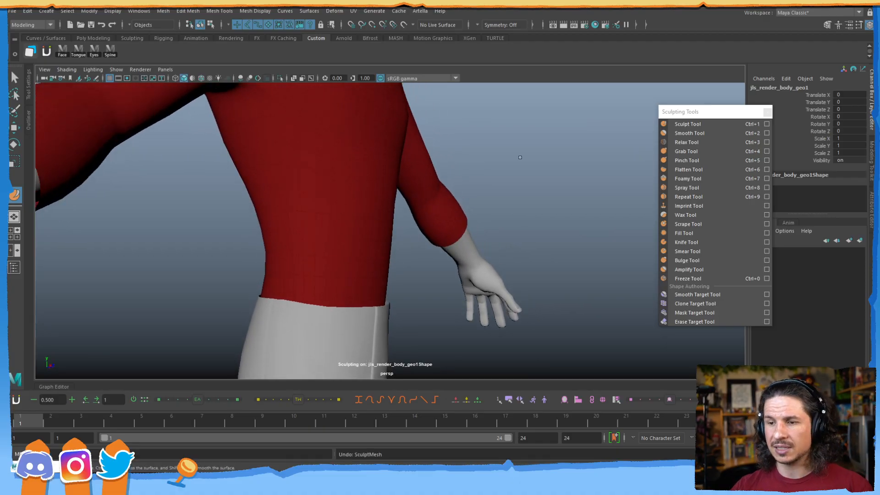
{"action": "key", "text": "w"}
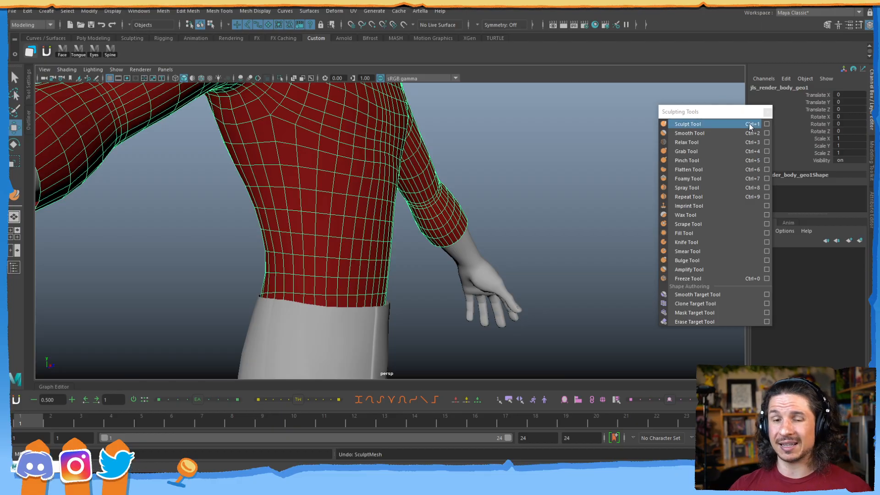
{"action": "left_click", "coordinate": [767, 112]}
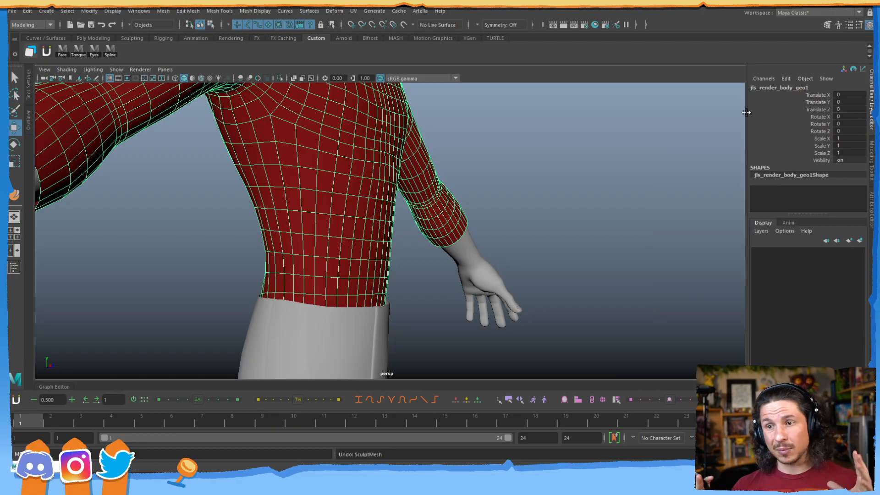
{"action": "left_click", "coordinate": [487, 154]}
{"action": "left_click_drag", "start_coordinate": [488, 154], "coordinate": [405, 161], "text": "alt"}
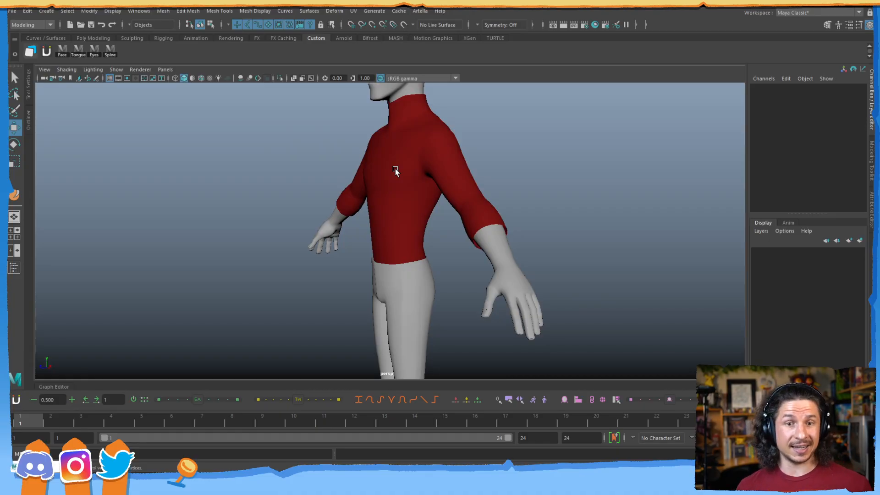
Select the shirt, reopen the Sculpting Tools in a floating window beside the character and activate the Sculpt Tool
{"action": "left_click_drag", "start_coordinate": [447, 191], "coordinate": [454, 234], "text": "alt"}
{"action": "right_click_drag", "start_coordinate": [454, 234], "coordinate": [515, 223], "text": "alt"}
{"action": "middle_click_drag", "start_coordinate": [515, 224], "coordinate": [469, 248], "text": "alt"}
{"action": "left_click_drag", "start_coordinate": [469, 247], "coordinate": [372, 253], "text": "alt"}
{"action": "left_click", "coordinate": [366, 250]}
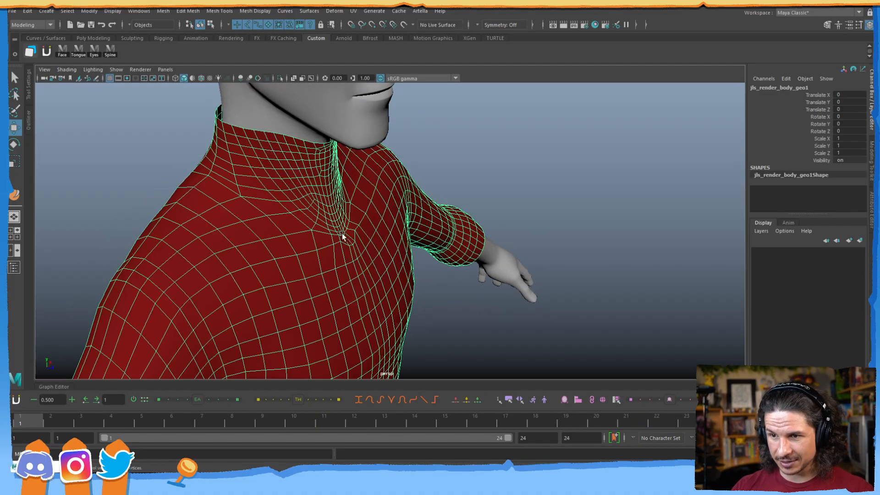
{"action": "left_click", "coordinate": [284, 12]}
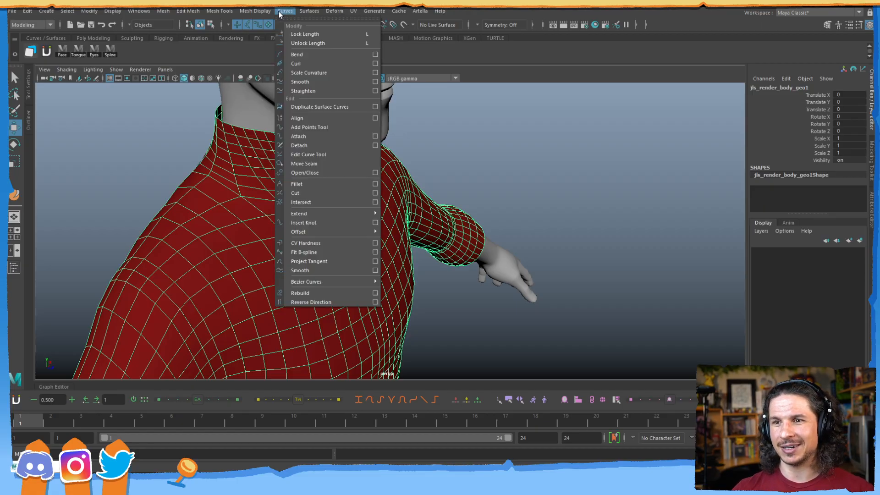
{"action": "mouse_move", "coordinate": [265, 14]}
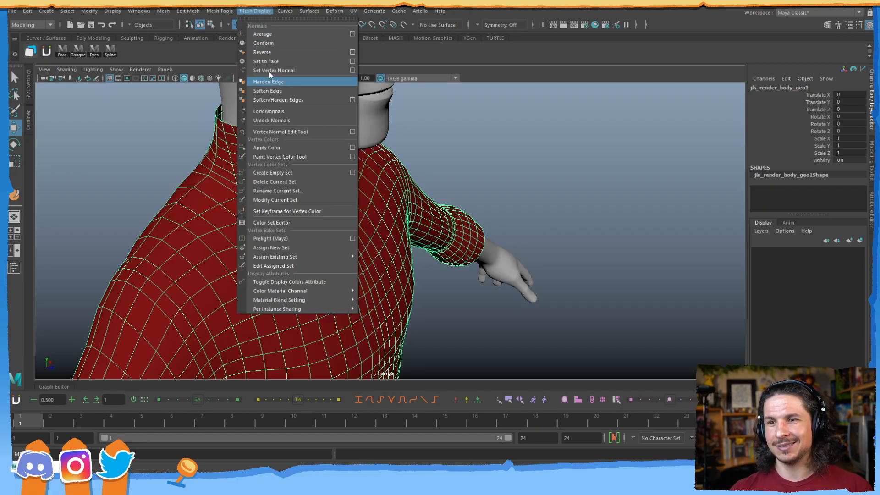
{"action": "mouse_move", "coordinate": [218, 13]}
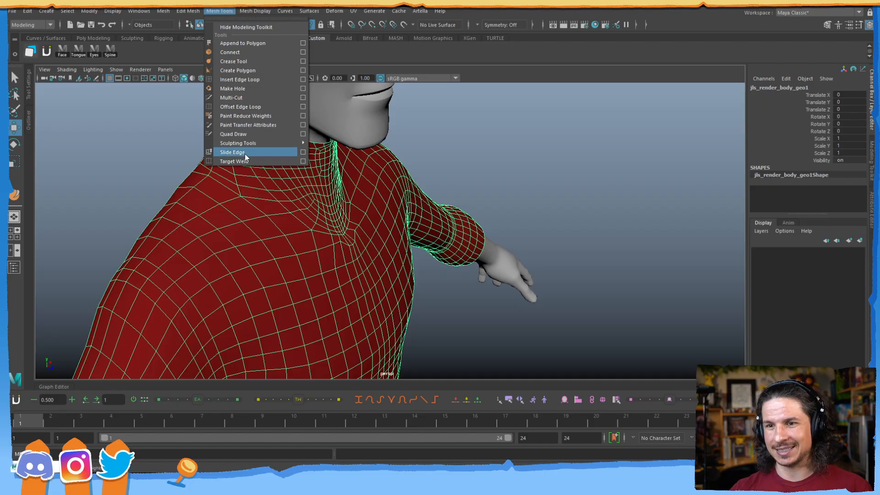
{"action": "mouse_move", "coordinate": [266, 143]}
{"action": "left_click", "coordinate": [348, 134]}
{"action": "left_click_drag", "start_coordinate": [379, 122], "coordinate": [658, 94]}
{"action": "left_click", "coordinate": [633, 106]}
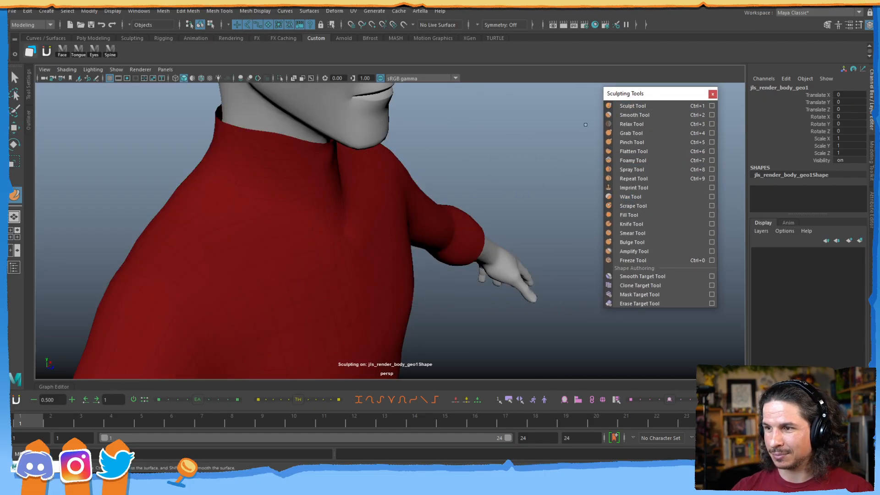
Set symmetry to Object X and smooth the neck creases at the base of the shirt's collar
{"action": "left_click", "coordinate": [338, 225]}
{"action": "left_click", "coordinate": [481, 24]}
{"action": "left_click", "coordinate": [497, 39]}
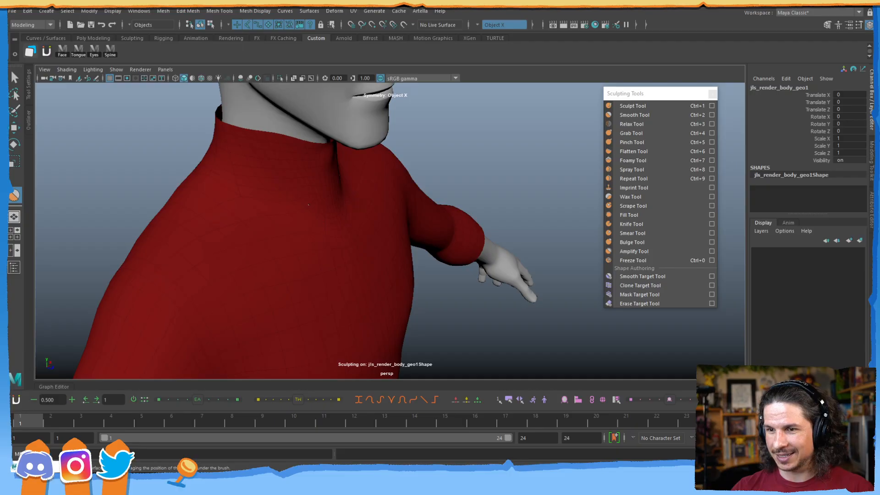
{"action": "left_click_drag", "start_coordinate": [345, 178], "coordinate": [318, 148], "text": "alt"}
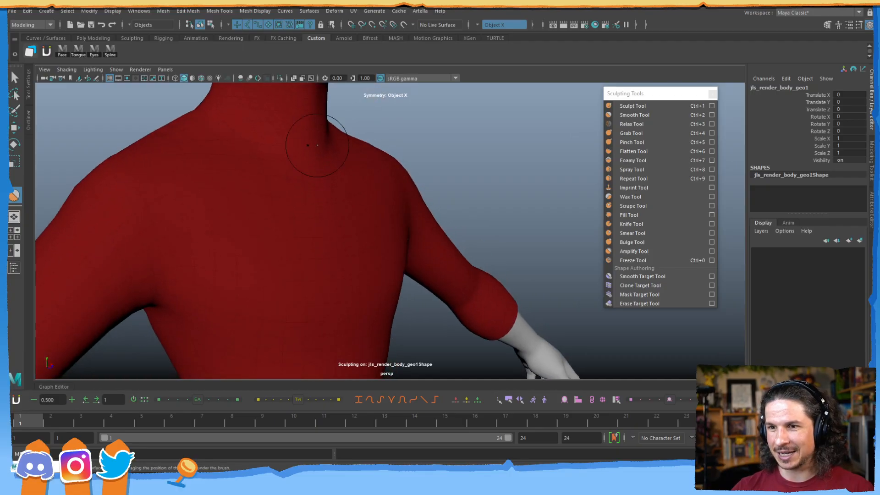
{"action": "middle_click_drag", "start_coordinate": [315, 145], "coordinate": [336, 203], "text": "alt"}
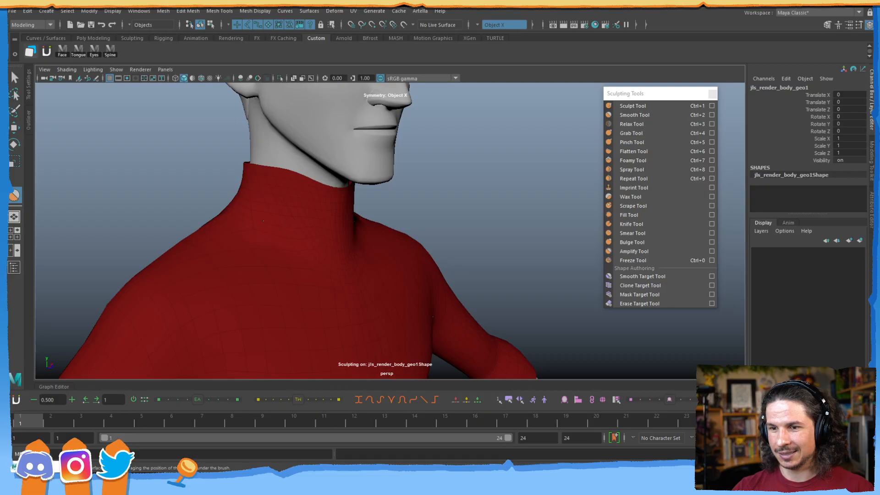
{"action": "left_click_drag", "start_coordinate": [232, 213], "coordinate": [309, 242], "text": "alt"}
{"action": "left_click_drag", "start_coordinate": [411, 317], "coordinate": [273, 261], "text": "alt"}
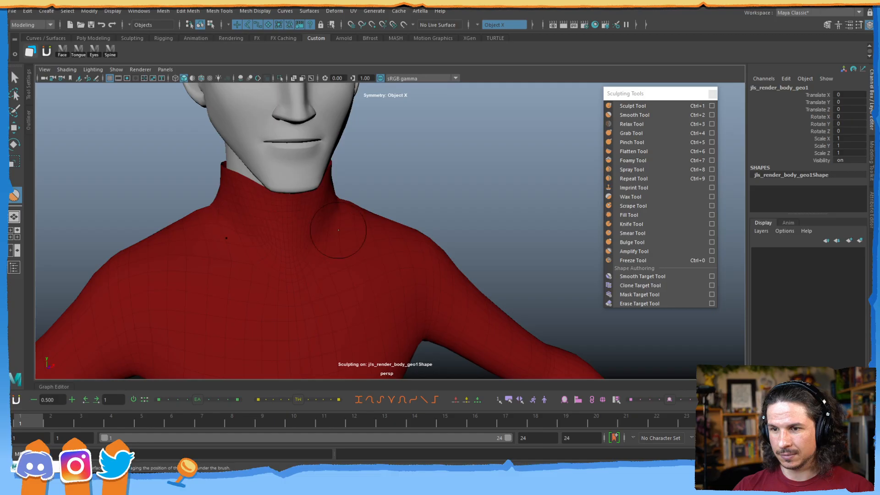
{"action": "left_click_drag", "start_coordinate": [336, 235], "coordinate": [371, 204], "text": "alt"}
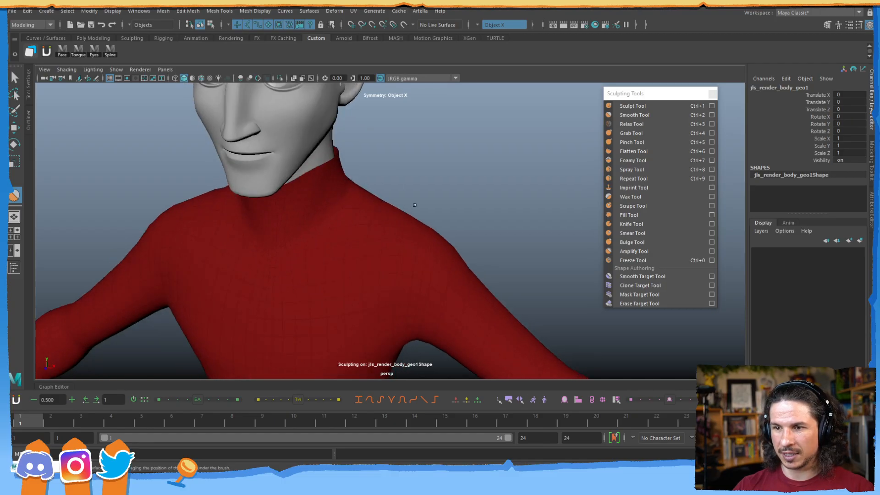
Check the smoothed shirt from several sides, leave sculpting with the shirt deselected, and close the Sculpting Tools window
{"action": "right_click_drag", "start_coordinate": [520, 181], "coordinate": [312, 244], "text": "alt"}
{"action": "left_click_drag", "start_coordinate": [313, 243], "coordinate": [348, 244], "text": "alt"}
{"action": "middle_click_drag", "start_coordinate": [315, 241], "coordinate": [353, 193], "text": "alt"}
{"action": "left_click_drag", "start_coordinate": [353, 192], "coordinate": [349, 224], "text": "alt"}
{"action": "right_click_drag", "start_coordinate": [349, 224], "coordinate": [422, 180], "text": "alt"}
{"action": "key", "text": "w"}
{"action": "left_click", "coordinate": [510, 168]}
{"action": "mouse_move", "coordinate": [510, 168]}
{"action": "left_mouse_down", "text": "alt"}
{"action": "mouse_move", "coordinate": [444, 199]}
{"action": "mouse_move", "coordinate": [450, 226]}
{"action": "mouse_move", "coordinate": [371, 205]}
{"action": "mouse_move", "coordinate": [311, 220]}
{"action": "mouse_move", "coordinate": [404, 192]}
{"action": "left_mouse_up", "text": "alt"}
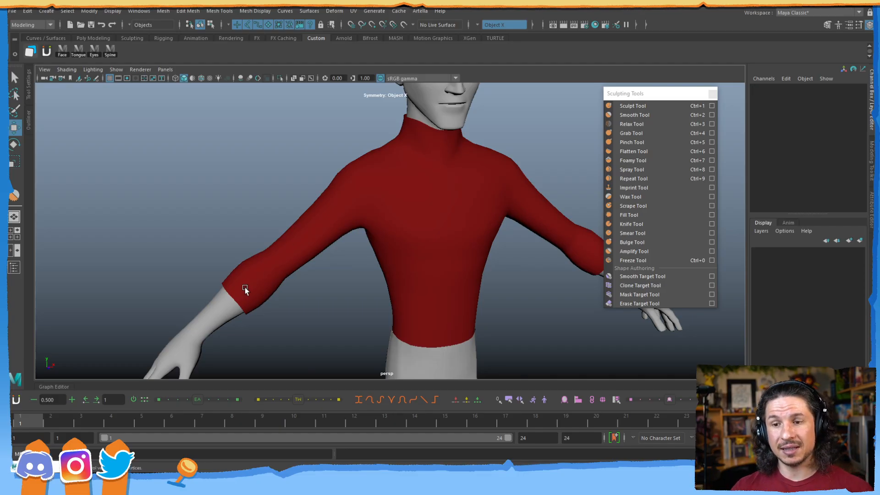
{"action": "left_click", "coordinate": [713, 94]}
Select the face loops at the ends of both sleeves with symmetry on and extrude them
{"action": "mouse_move", "coordinate": [297, 282]}
{"action": "right_mouse_down", "text": "alt"}
{"action": "mouse_move", "coordinate": [591, 207]}
{"action": "mouse_move", "coordinate": [326, 224]}
{"action": "mouse_move", "coordinate": [289, 204]}
{"action": "mouse_move", "coordinate": [295, 216]}
{"action": "right_mouse_up", "text": "alt"}
{"action": "left_click", "coordinate": [287, 205]}
{"action": "left_click", "coordinate": [298, 193]}
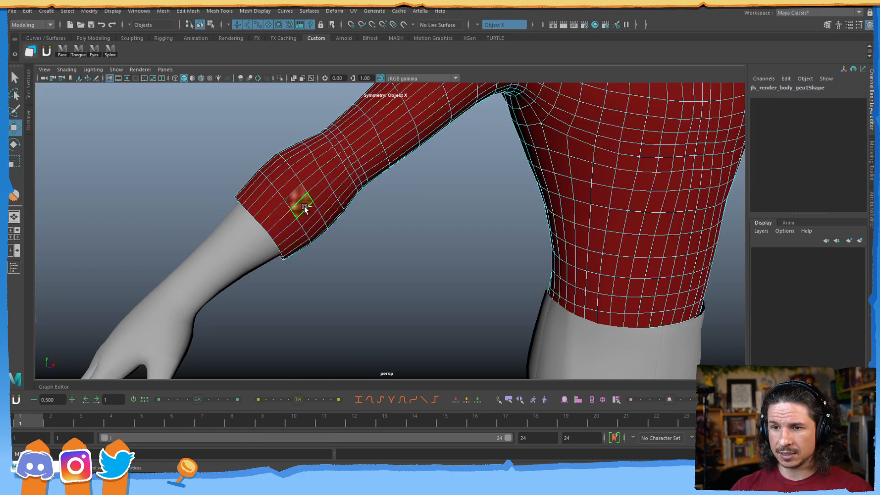
{"action": "double_click", "coordinate": [305, 206], "text": "shift"}
{"action": "left_click", "coordinate": [282, 222], "text": "shift"}
{"action": "double_click", "coordinate": [290, 229], "text": "shift"}
{"action": "right_click_drag", "start_coordinate": [294, 212], "coordinate": [294, 237], "text": "shift"}
Pull the extruded sleeve-end faces outward into thick cuffs and return the shirt to object mode
{"action": "left_click_drag", "start_coordinate": [316, 263], "coordinate": [362, 260], "text": "alt"}
{"action": "key", "text": "w"}
{"action": "left_click_drag", "start_coordinate": [492, 188], "coordinate": [412, 225], "text": "alt"}
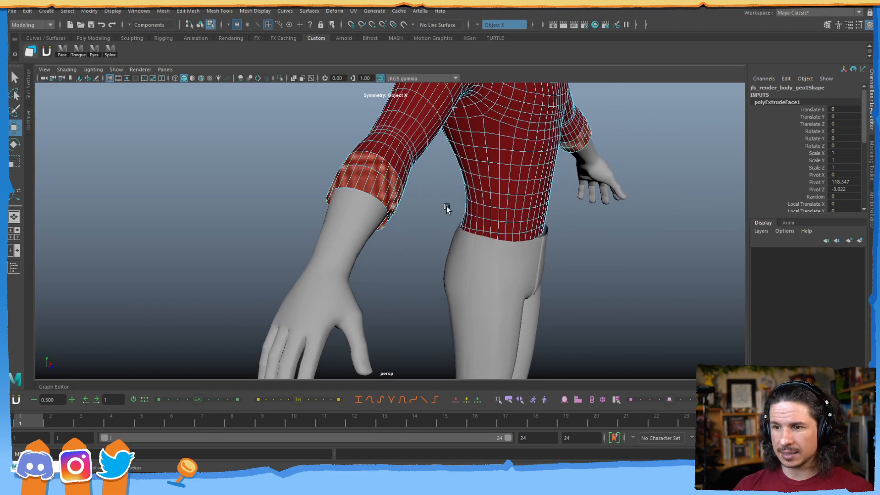
{"action": "key", "text": "t"}
{"action": "middle_click_drag", "start_coordinate": [482, 168], "coordinate": [448, 224], "text": "alt"}
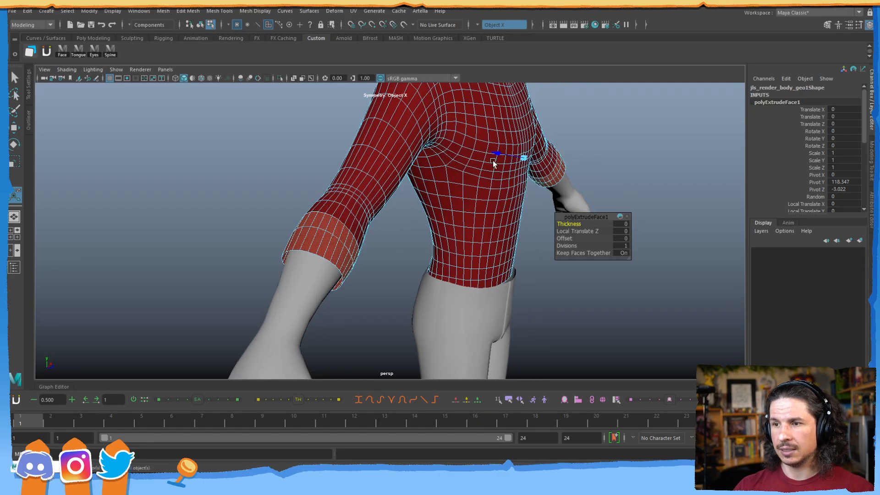
{"action": "left_click_drag", "start_coordinate": [499, 152], "coordinate": [355, 211]}
{"action": "key", "text": "q"}
{"action": "key", "text": "F8"}
{"action": "left_click", "coordinate": [410, 238]}
{"action": "left_click", "coordinate": [323, 199]}
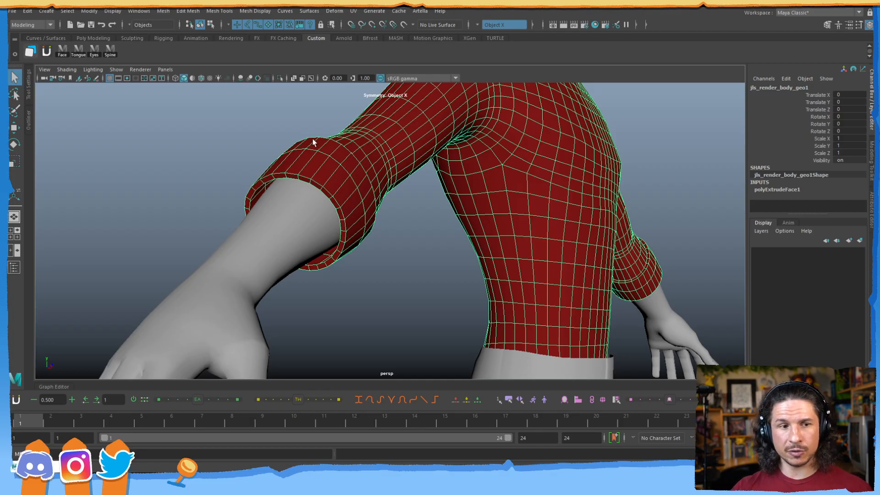
Undo the cuff extrusion on the sleeves
{"action": "mouse_move", "coordinate": [371, 190]}
{"action": "right_mouse_down"}
{"action": "mouse_move", "coordinate": [369, 178]}
{"action": "mouse_move", "coordinate": [345, 193]}
{"action": "mouse_move", "coordinate": [368, 192]}
{"action": "right_mouse_up"}
{"action": "key", "text": "ctrl+z"}
{"action": "left_click_drag", "start_coordinate": [354, 201], "coordinate": [252, 214], "text": "alt"}
Switch the shirt to vertex editing and work on the sleeve-end vertices and the neighbouring vertex loop with symmetry on
{"action": "right_click_drag", "start_coordinate": [238, 213], "coordinate": [200, 213]}
{"action": "left_click_drag", "start_coordinate": [200, 213], "coordinate": [178, 228], "text": "alt"}
{"action": "left_click_drag", "start_coordinate": [141, 204], "coordinate": [352, 276]}
{"action": "key", "text": "r"}
{"action": "left_click", "coordinate": [420, 211]}
{"action": "double_click", "coordinate": [408, 202], "text": "shift"}
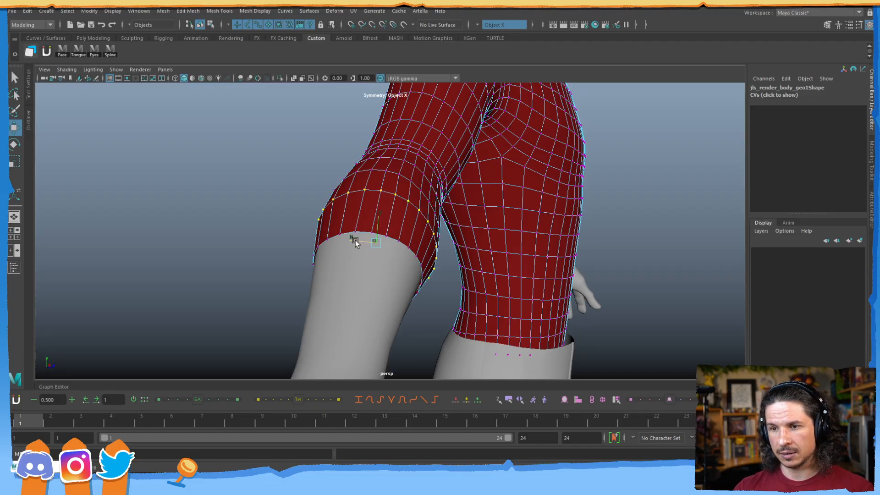
{"action": "left_click_drag", "start_coordinate": [357, 241], "coordinate": [456, 158], "text": "alt"}
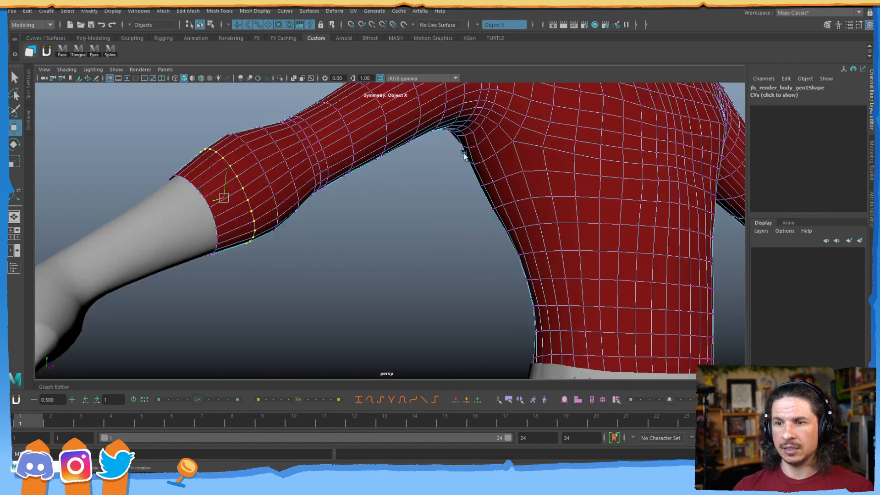
{"action": "right_click_drag", "start_coordinate": [456, 159], "coordinate": [326, 236], "text": "alt"}
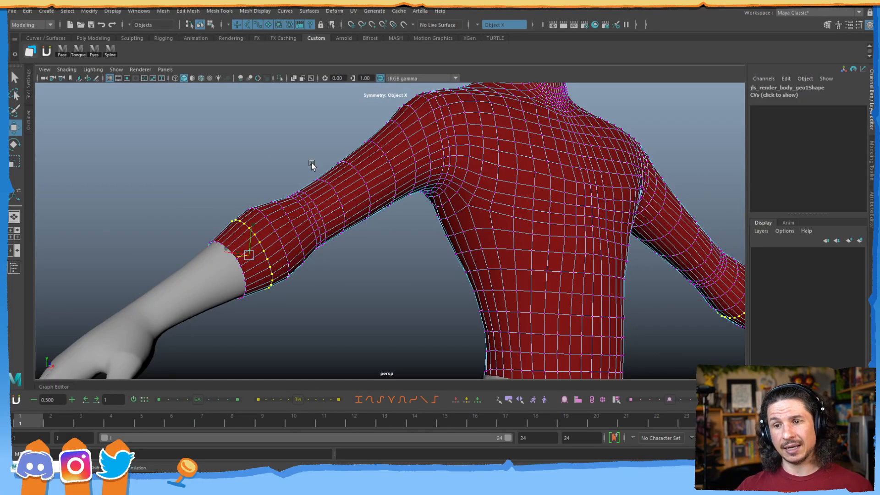
{"action": "left_click", "coordinate": [383, 234]}
Examine the mesh around the shirt's collar from the side
{"action": "left_click_drag", "start_coordinate": [384, 233], "coordinate": [263, 308], "text": "alt"}
{"action": "left_click_drag", "start_coordinate": [412, 204], "coordinate": [261, 247], "text": "alt"}
{"action": "right_click_drag", "start_coordinate": [261, 248], "coordinate": [546, 176], "text": "alt"}
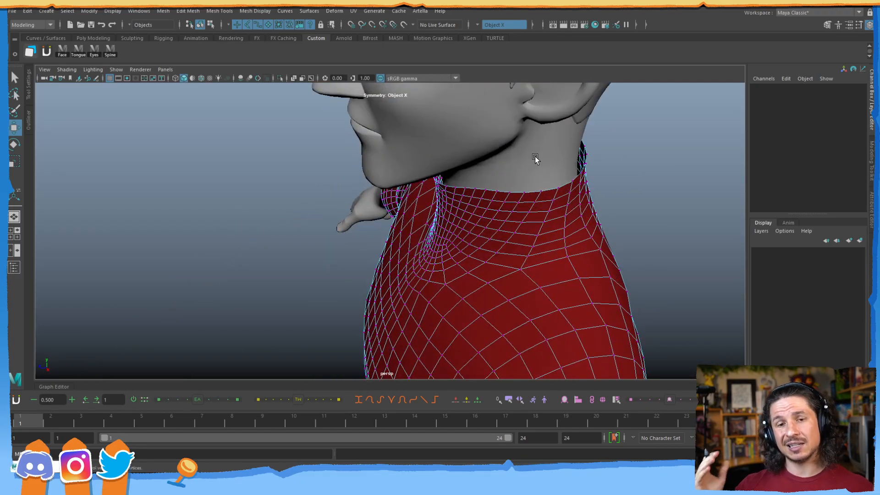
Select the face loops around the ends of both shirt sleeves
{"action": "left_click_drag", "start_coordinate": [332, 232], "coordinate": [289, 298], "text": "alt"}
{"action": "middle_click_drag", "start_coordinate": [289, 298], "coordinate": [342, 224], "text": "alt"}
{"action": "right_click_drag", "start_coordinate": [342, 224], "coordinate": [438, 219], "text": "alt"}
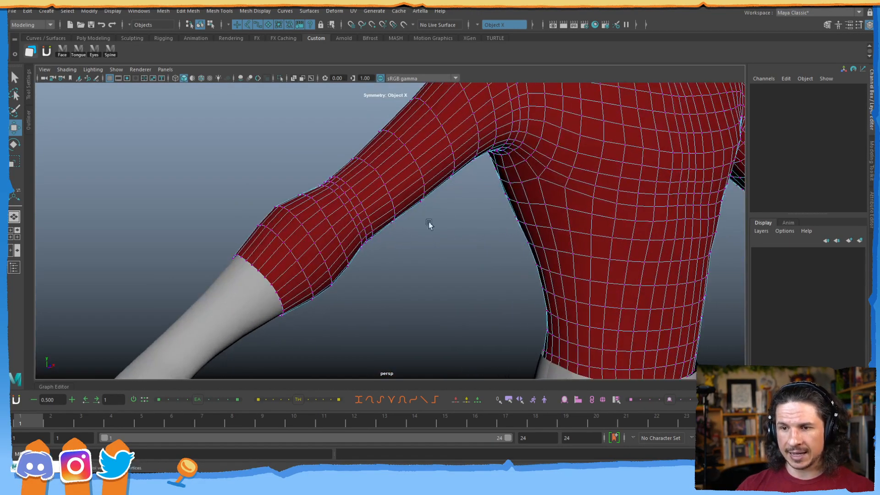
{"action": "right_click_drag", "start_coordinate": [298, 229], "coordinate": [303, 275]}
{"action": "left_click", "coordinate": [307, 246]}
{"action": "double_click", "coordinate": [308, 246], "text": "shift"}
{"action": "left_click", "coordinate": [288, 259], "text": "shift"}
{"action": "double_click", "coordinate": [292, 272], "text": "shift"}
Extrude the selected sleeve-end faces outward into thick cuffs, return to object mode and deselect the shirt
{"action": "left_click_drag", "start_coordinate": [302, 275], "coordinate": [360, 275], "text": "alt"}
{"action": "left_click_drag", "start_coordinate": [460, 312], "coordinate": [453, 315]}
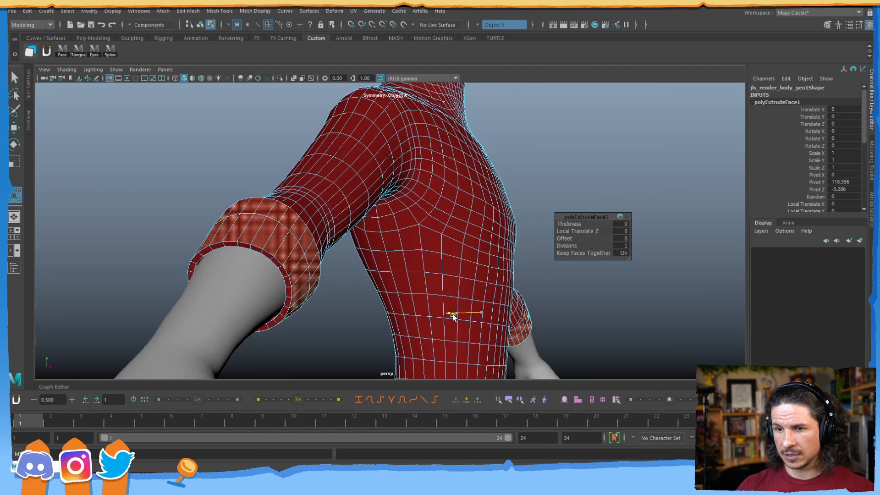
{"action": "key", "text": "q"}
{"action": "left_click", "coordinate": [318, 322]}
{"action": "key", "text": "F8"}
{"action": "left_click", "coordinate": [320, 311]}
{"action": "left_click_drag", "start_coordinate": [319, 266], "coordinate": [326, 240], "text": "alt"}
{"action": "right_click_drag", "start_coordinate": [326, 240], "coordinate": [383, 212], "text": "alt"}
{"action": "middle_click_drag", "start_coordinate": [383, 212], "coordinate": [256, 249], "text": "alt"}
{"action": "left_click_drag", "start_coordinate": [256, 249], "coordinate": [331, 241], "text": "alt"}
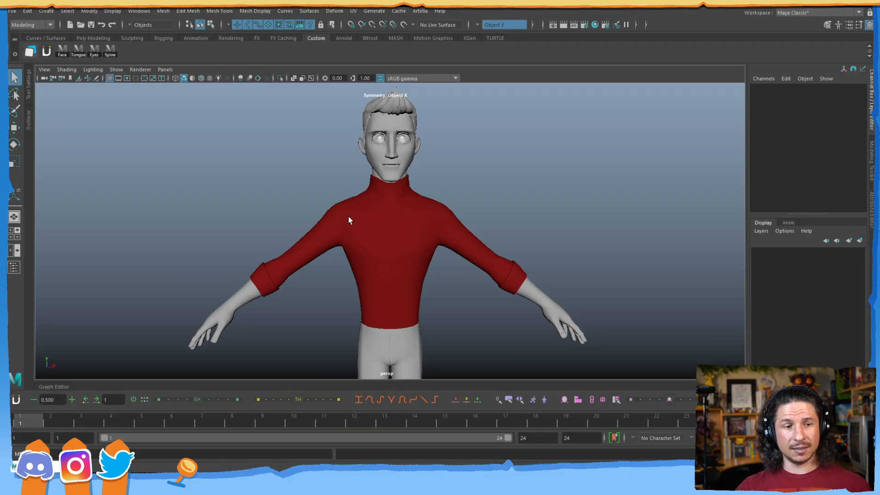
Select the bottom face loops around the shirt's hem
{"action": "left_click_drag", "start_coordinate": [367, 282], "coordinate": [387, 280], "text": "alt"}
{"action": "middle_click_drag", "start_coordinate": [387, 280], "coordinate": [391, 256], "text": "alt"}
{"action": "right_click_drag", "start_coordinate": [391, 257], "coordinate": [475, 233], "text": "alt"}
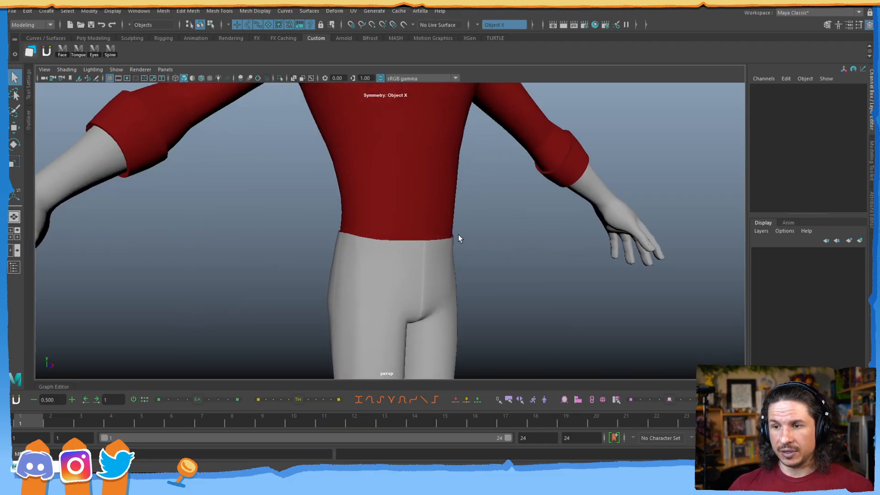
{"action": "left_click", "coordinate": [420, 224]}
{"action": "right_click_drag", "start_coordinate": [420, 226], "coordinate": [419, 235]}
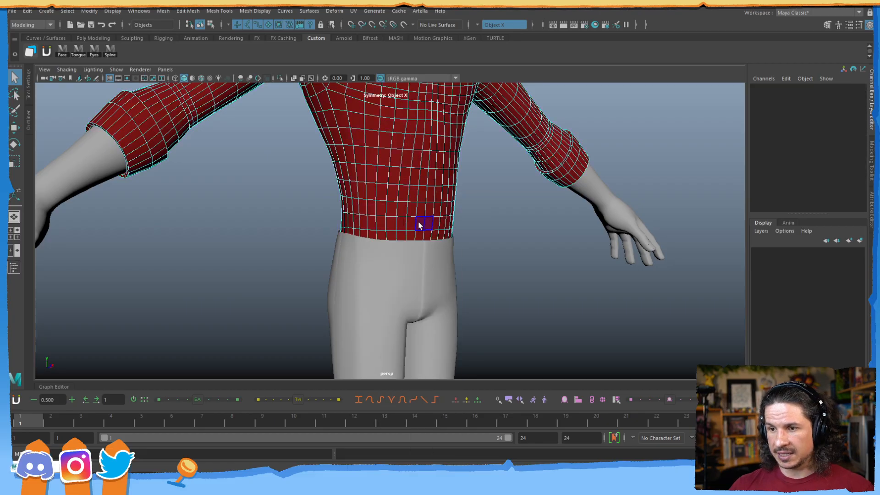
{"action": "left_click", "coordinate": [419, 233]}
{"action": "double_click", "coordinate": [418, 233]}
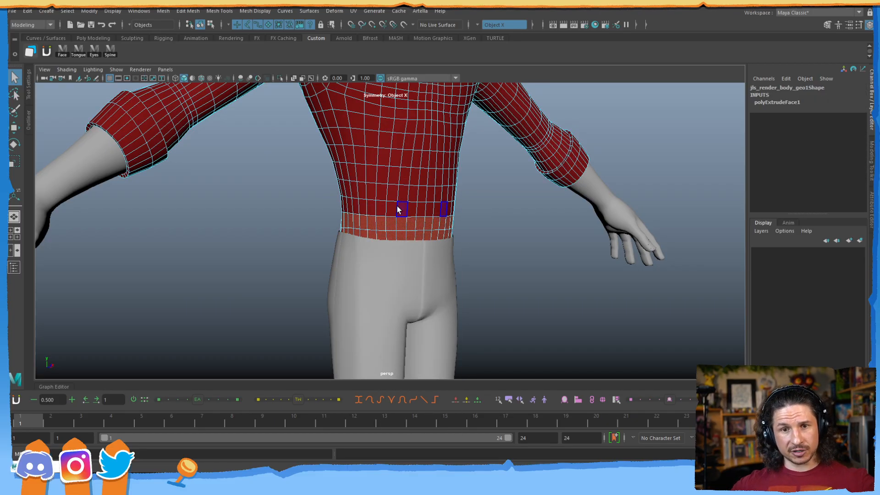
Extrude the hem faces outward into a thick waistband with a local Z translation of about 1.563
{"action": "right_click_drag", "start_coordinate": [409, 237], "coordinate": [404, 241], "text": "shift"}
{"action": "left_click_drag", "start_coordinate": [405, 241], "coordinate": [349, 212], "text": "alt"}
{"action": "left_click_drag", "start_coordinate": [380, 247], "coordinate": [449, 231], "text": "alt"}
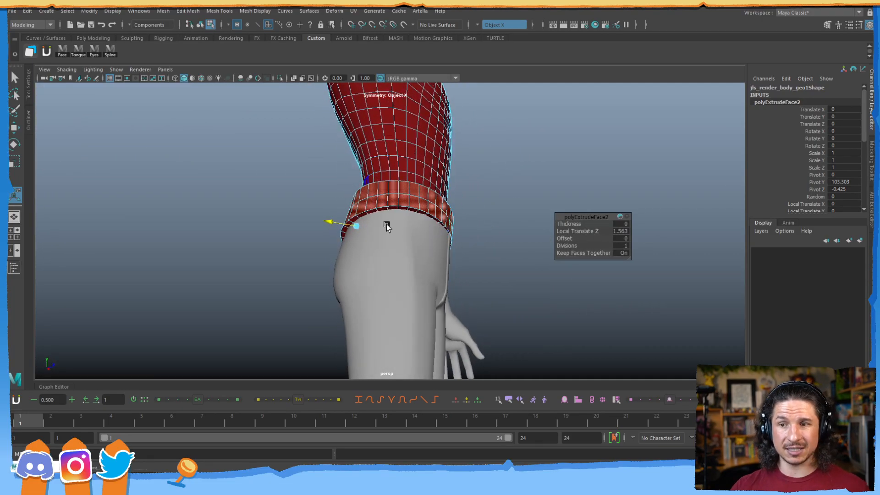
{"action": "left_click_drag", "start_coordinate": [407, 218], "coordinate": [369, 254], "text": "alt"}
{"action": "right_click_drag", "start_coordinate": [369, 255], "coordinate": [459, 219], "text": "alt"}
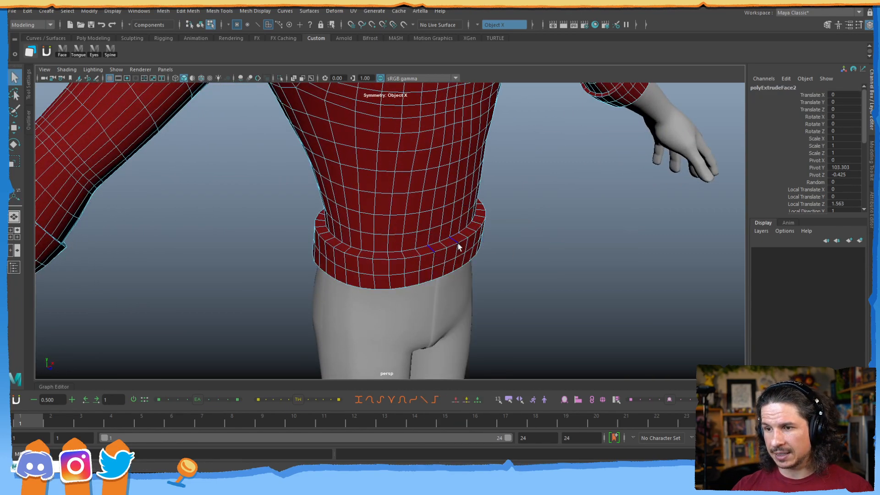
Select the edge loop where the hem band's upper rim meets the shirt and show the mesh in wireframe
{"action": "double_click", "coordinate": [452, 246]}
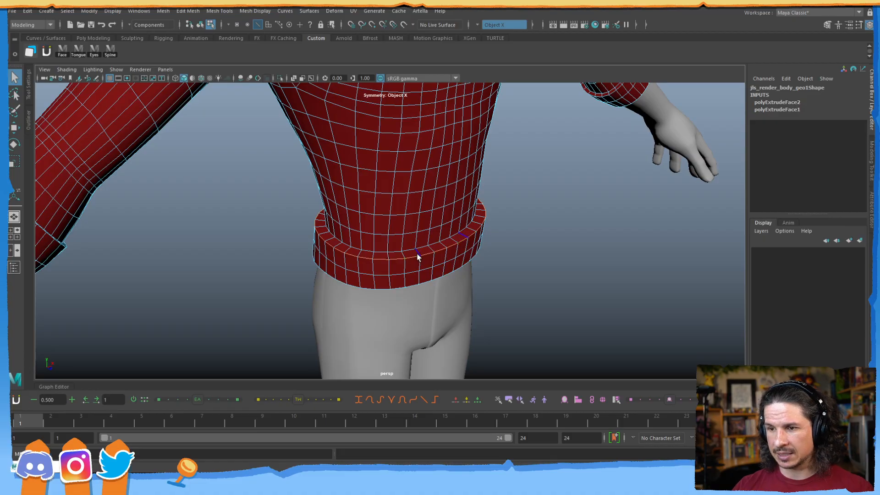
{"action": "key", "text": "r"}
{"action": "key", "text": "w"}
{"action": "left_click_drag", "start_coordinate": [406, 229], "coordinate": [439, 222], "text": "alt"}
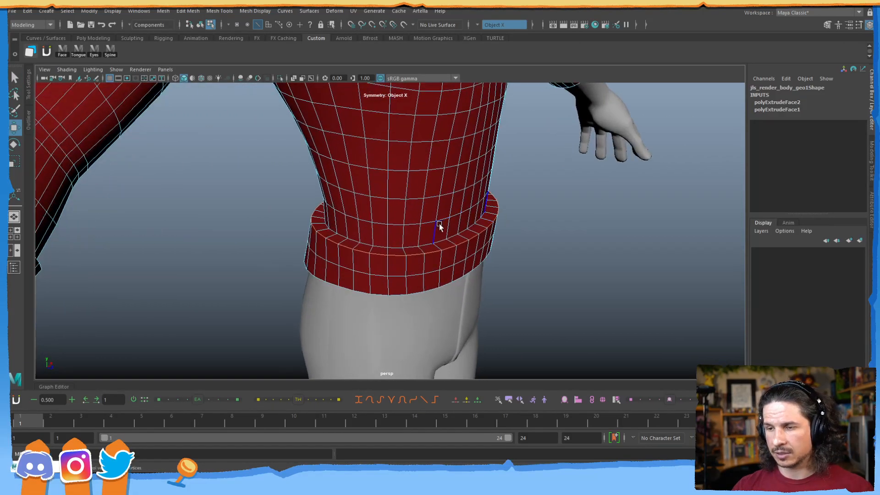
{"action": "key", "text": "r"}
{"action": "right_click_drag", "start_coordinate": [425, 210], "coordinate": [398, 199], "text": "ctrl+shift"}
{"action": "right_click", "coordinate": [416, 204], "text": "ctrl+shift"}
{"action": "left_click_drag", "start_coordinate": [419, 205], "coordinate": [482, 219], "text": "alt"}
{"action": "left_click", "coordinate": [482, 219]}
{"action": "left_click", "coordinate": [452, 225]}
{"action": "key", "text": "q"}
{"action": "double_click", "coordinate": [436, 229]}
{"action": "key", "text": "r"}
{"action": "left_click_drag", "start_coordinate": [397, 246], "coordinate": [440, 248], "text": "alt"}
{"action": "key", "text": "4"}
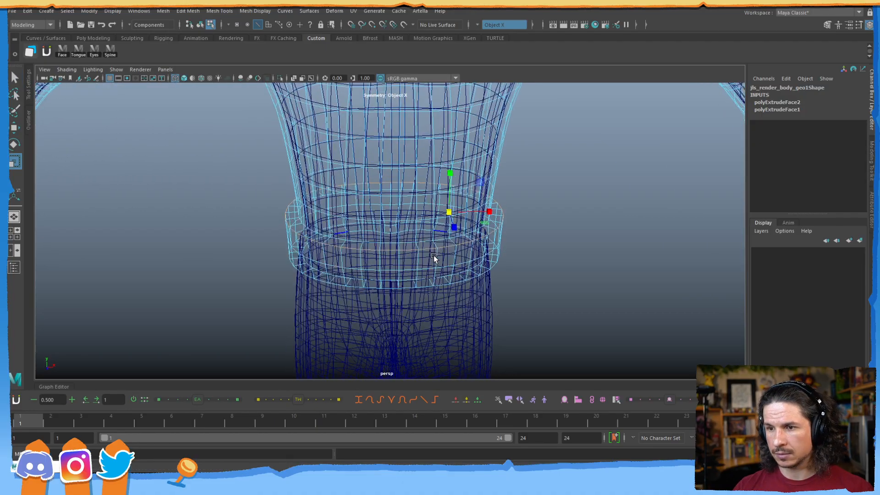
Turn symmetry off while keeping the hem band's edge loop selected
{"action": "key", "text": "w"}
{"action": "left_click", "coordinate": [476, 25]}
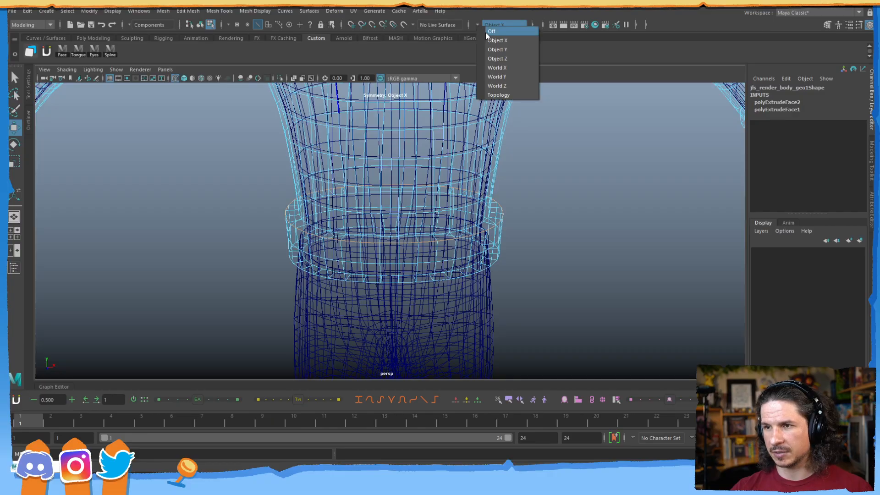
{"action": "left_click", "coordinate": [485, 32]}
{"action": "left_click_drag", "start_coordinate": [416, 179], "coordinate": [425, 230], "text": "alt"}
{"action": "key", "text": "r"}
{"action": "key", "text": "t"}
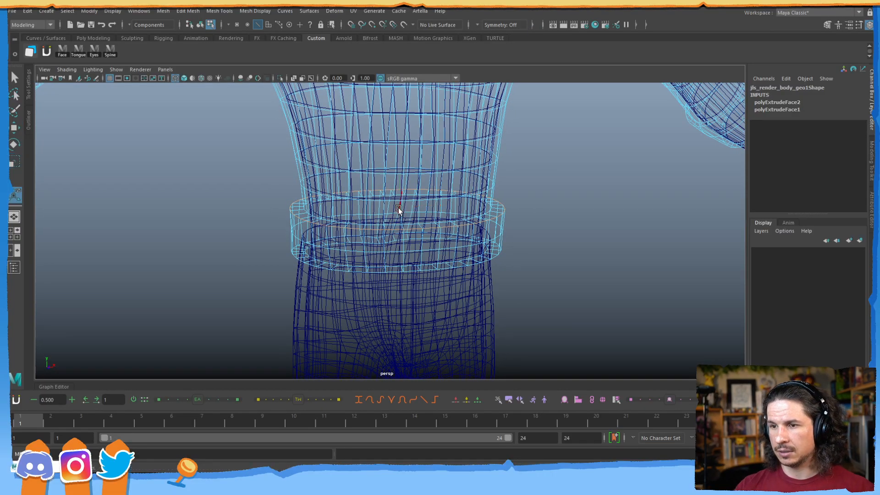
Scale the hem band's edge loop slightly inward in shaded display and return the shirt to object mode
{"action": "key", "text": "5"}
{"action": "key", "text": "r"}
{"action": "left_click_drag", "start_coordinate": [398, 212], "coordinate": [389, 210]}
{"action": "double_click", "coordinate": [399, 250]}
{"action": "key", "text": "F8"}
{"action": "left_click", "coordinate": [553, 235]}
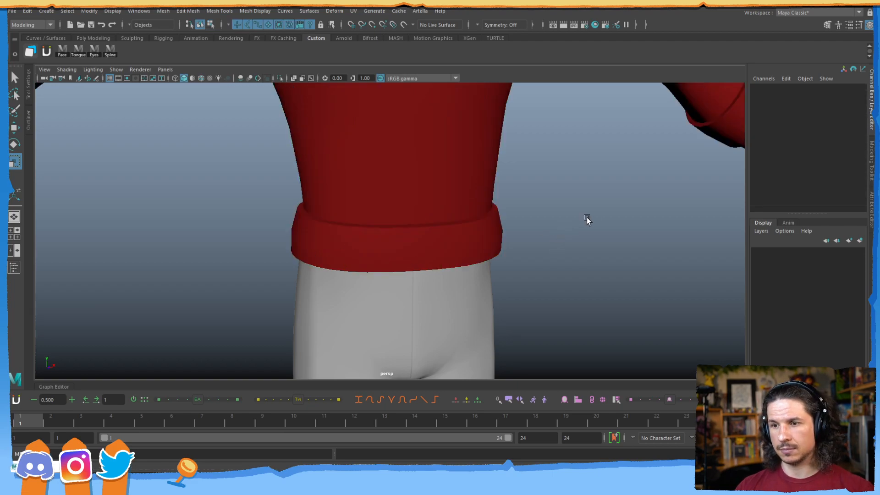
Examine the shirt with its cuffs and hem band on the character from several angles
{"action": "scroll", "coordinate": [369, 226], "scroll_direction": "down", "scroll_amount": 6}
{"action": "scroll", "coordinate": [363, 233], "scroll_direction": "down", "scroll_amount": 3}
{"action": "left_click_drag", "start_coordinate": [287, 267], "coordinate": [365, 276], "text": "alt"}
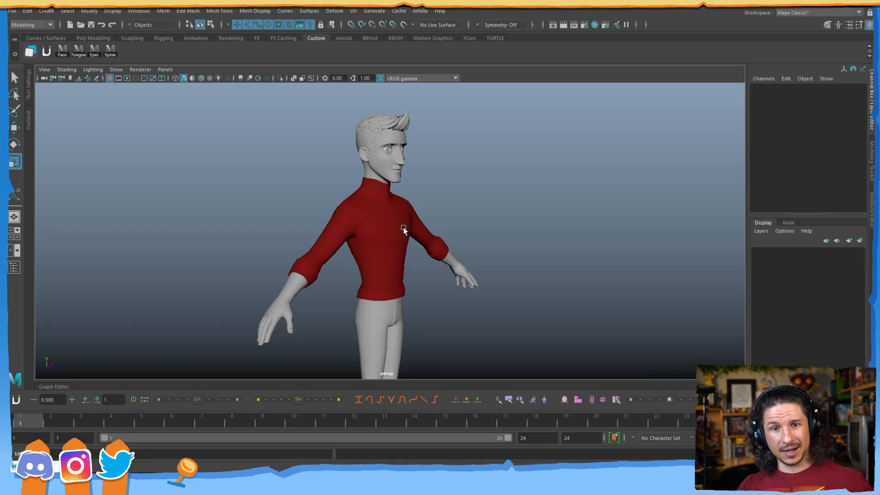
{"action": "left_click", "coordinate": [370, 247]}
{"action": "left_click_drag", "start_coordinate": [406, 240], "coordinate": [423, 281], "text": "alt"}
{"action": "left_click", "coordinate": [423, 282]}
{"action": "left_click", "coordinate": [403, 276]}
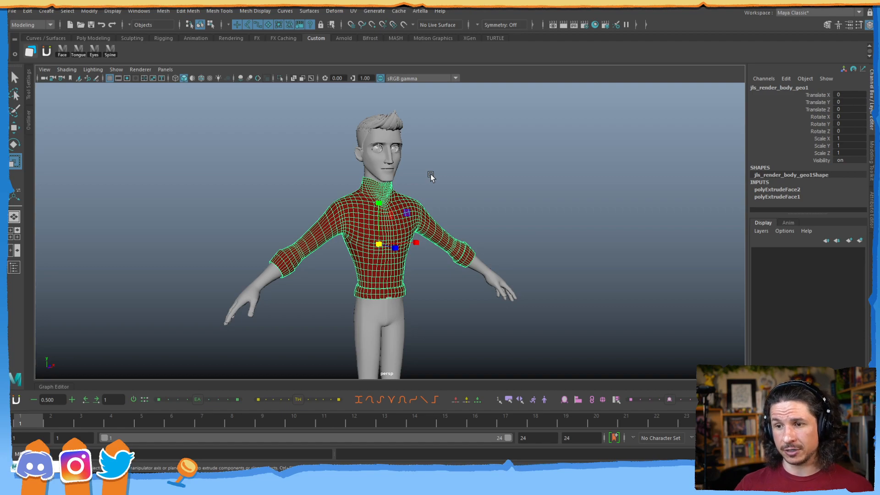
{"action": "left_click", "coordinate": [408, 299]}
{"action": "middle_click_drag", "start_coordinate": [404, 300], "coordinate": [431, 263], "text": "alt"}
{"action": "right_click_drag", "start_coordinate": [431, 263], "coordinate": [532, 237], "text": "alt"}
{"action": "middle_click_drag", "start_coordinate": [444, 238], "coordinate": [421, 294], "text": "alt"}
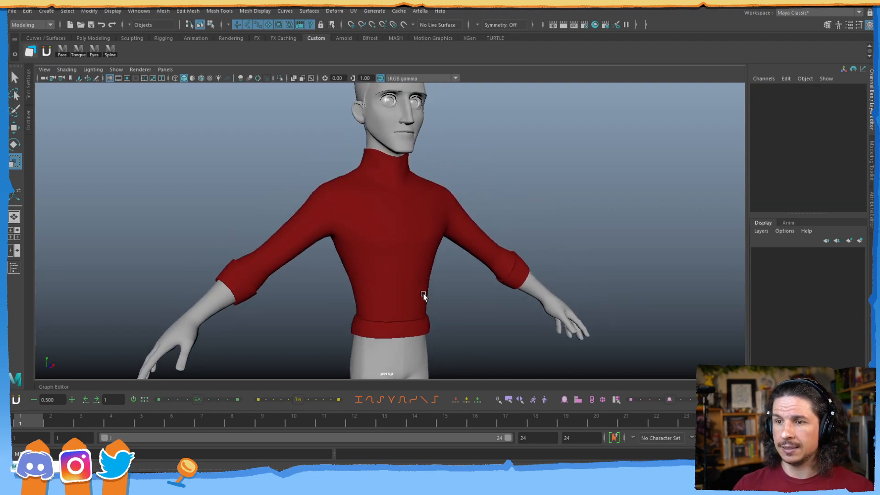
{"action": "left_click_drag", "start_coordinate": [420, 297], "coordinate": [433, 249], "text": "alt"}
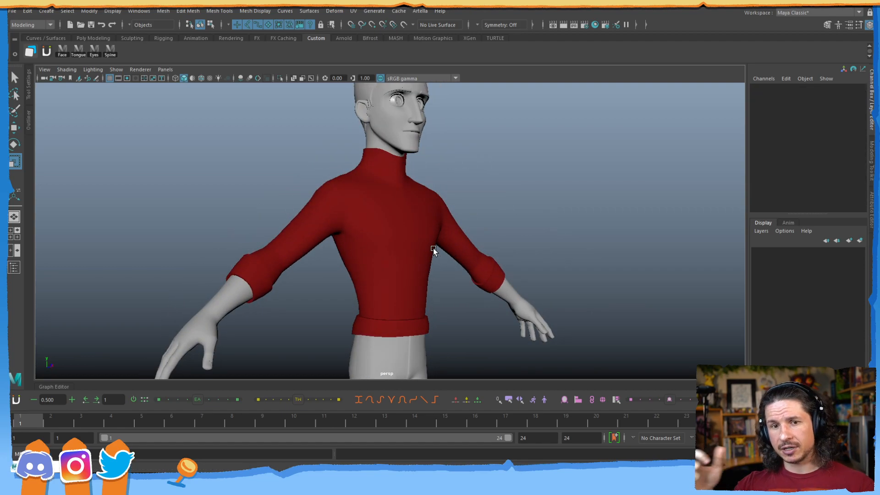
Try a Wrap deformer with exclusive bind and auto weight threshold, selecting the body first and the shirt last
{"action": "left_click", "coordinate": [397, 225]}
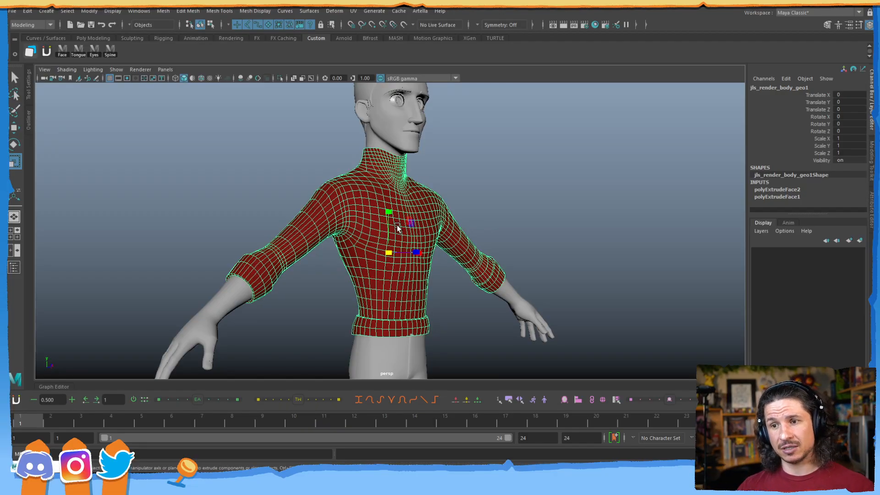
{"action": "left_click", "coordinate": [375, 144]}
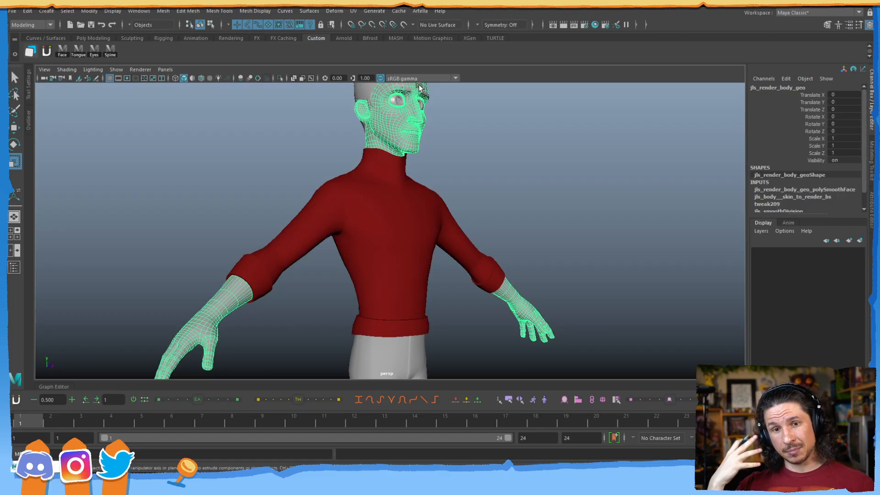
{"action": "left_click", "coordinate": [373, 276]}
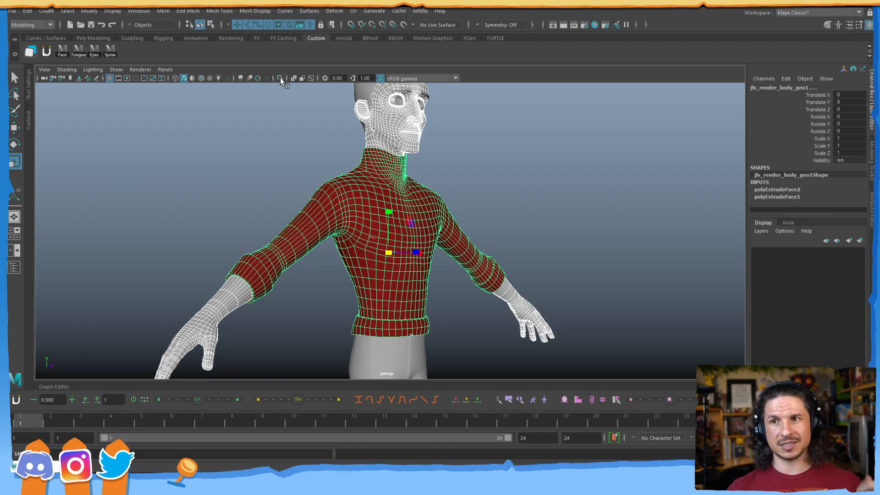
{"action": "left_click", "coordinate": [334, 11]}
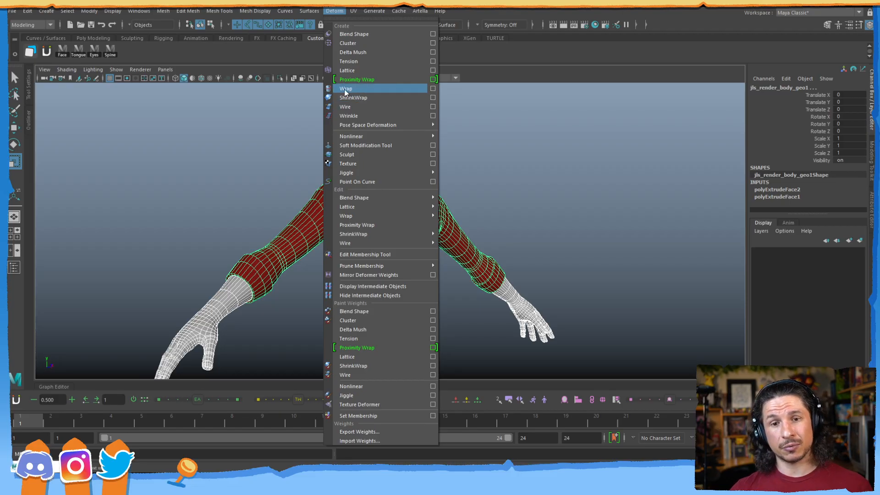
{"action": "left_click", "coordinate": [433, 88]}
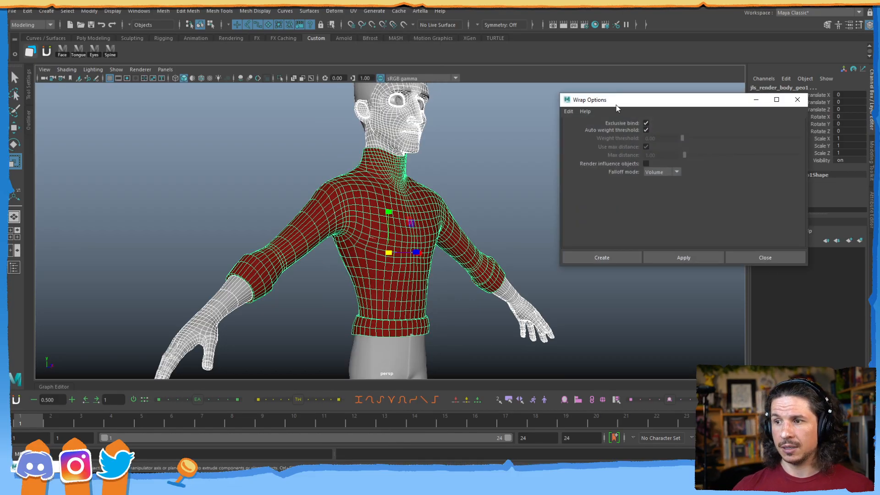
{"action": "left_click_drag", "start_coordinate": [617, 106], "coordinate": [572, 84]}
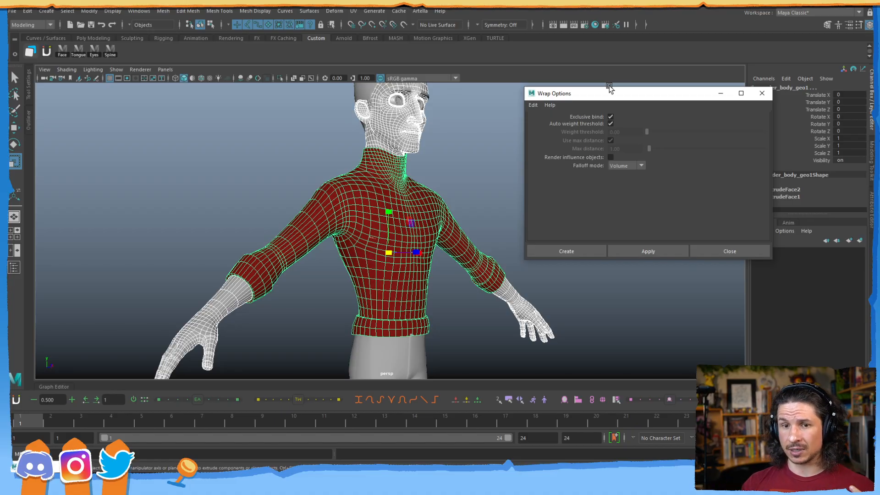
{"action": "left_click", "coordinate": [564, 255]}
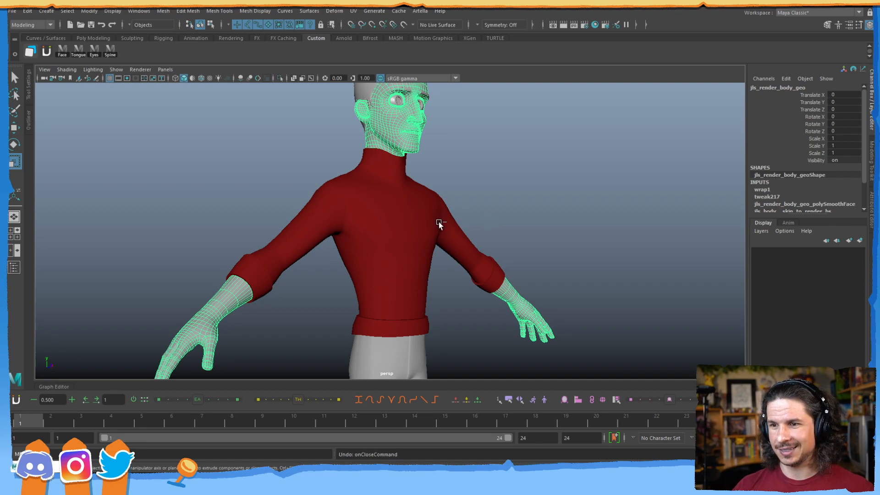
Undo the wrap deformer and the selection made for it
{"action": "left_click_drag", "start_coordinate": [474, 211], "coordinate": [501, 216], "text": "alt"}
{"action": "key", "text": "ctrl+z"}
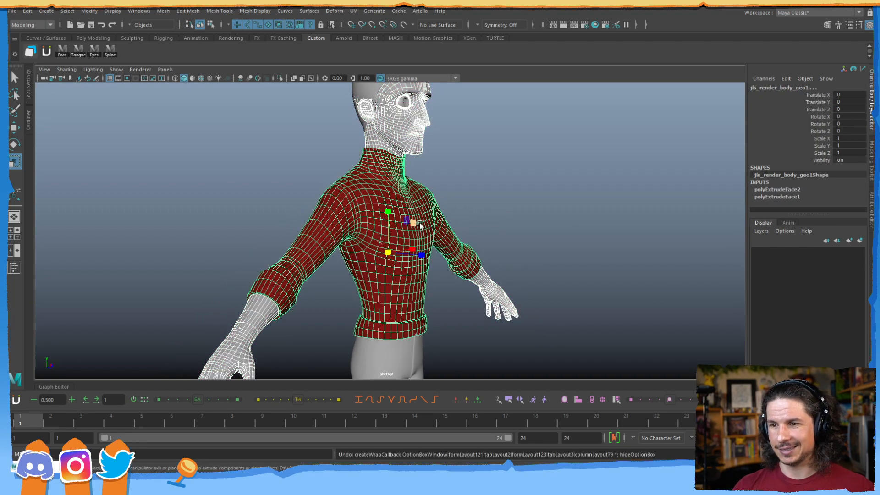
{"action": "key", "text": "ctrl+z"}
{"action": "key", "text": "ctrl+z"}
{"action": "key", "text": "ctrl+z"}
Wrap the shirt to the body by selecting the body after the shirt and repeating the Wrap command
{"action": "left_click", "coordinate": [389, 133], "text": "shift"}
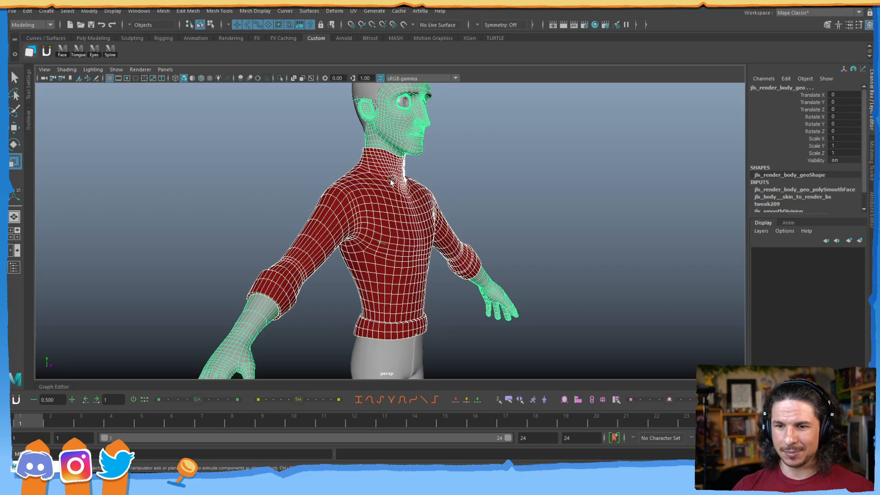
{"action": "key", "text": "g"}
{"action": "key", "text": "w"}
{"action": "left_click_drag", "start_coordinate": [326, 309], "coordinate": [288, 273], "text": "alt"}
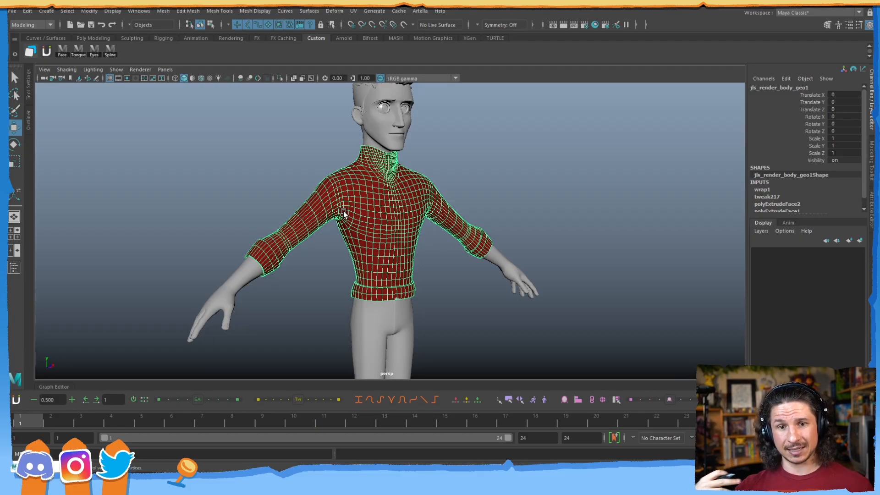
Rotate the right clavicle control in different directions to test how the wrapped shirt follows the body
{"action": "left_click", "coordinate": [266, 182]}
{"action": "left_click", "coordinate": [322, 194]}
{"action": "key", "text": "e"}
{"action": "left_click_drag", "start_coordinate": [321, 194], "coordinate": [298, 176]}
{"action": "key", "text": "ctrl+z"}
{"action": "left_click_drag", "start_coordinate": [311, 141], "coordinate": [383, 185]}
{"action": "left_click_drag", "start_coordinate": [337, 220], "coordinate": [384, 156], "text": "alt"}
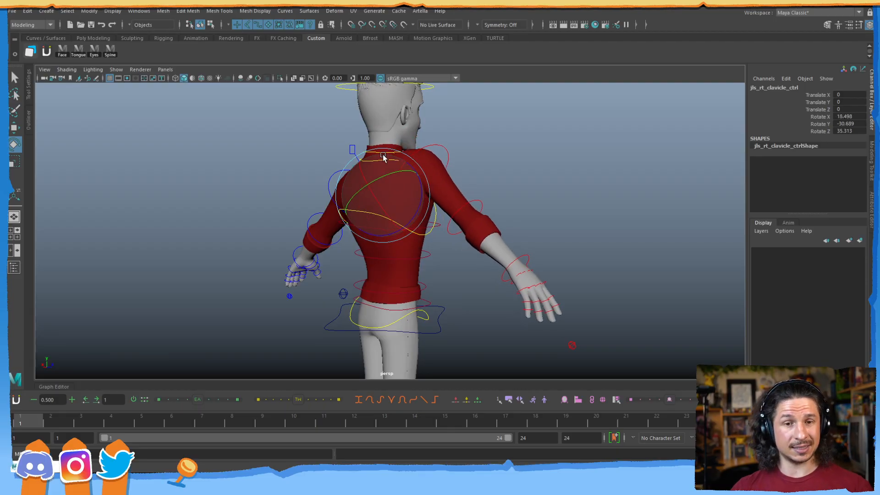
Undo the last clavicle rotation and rotate the right clavicle control back to about 1.6, -8.8 and 1.7 degrees
{"action": "key", "text": "ctrl+z"}
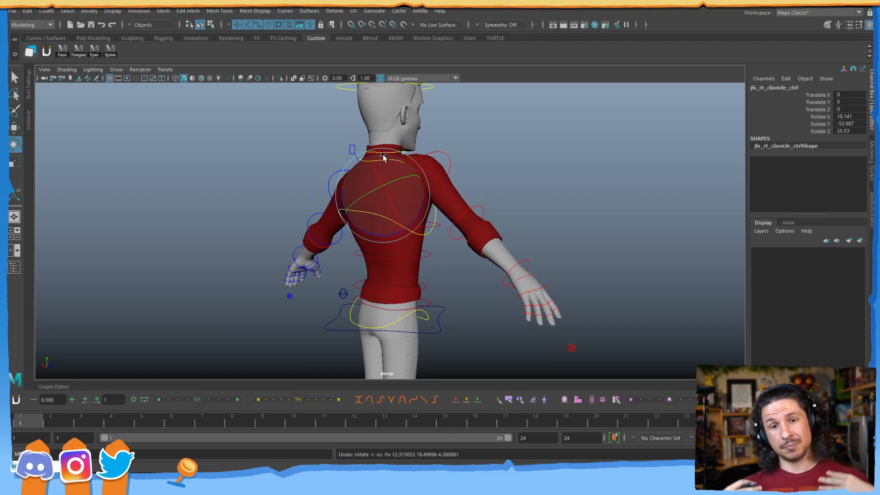
{"action": "left_click_drag", "start_coordinate": [384, 157], "coordinate": [436, 201]}
{"action": "left_click_drag", "start_coordinate": [501, 198], "coordinate": [404, 192], "text": "alt"}
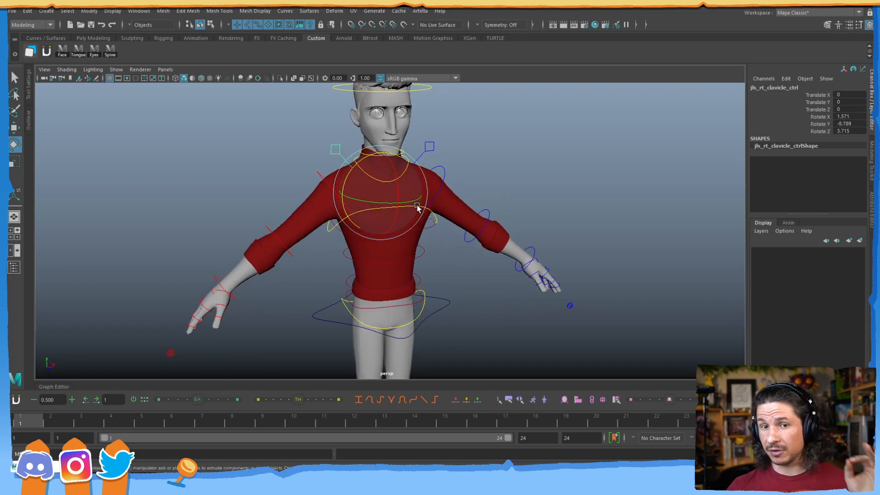
{"action": "left_click_drag", "start_coordinate": [367, 159], "coordinate": [361, 132]}
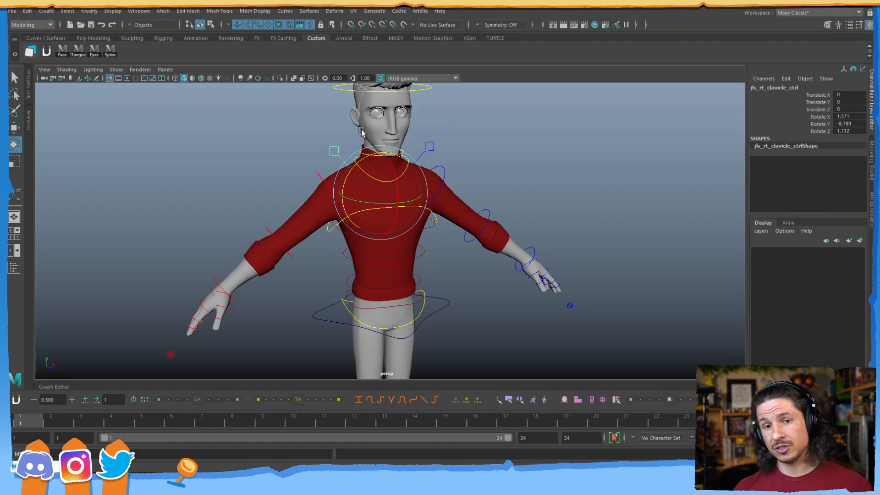
{"action": "left_click_drag", "start_coordinate": [417, 187], "coordinate": [358, 180], "text": "alt"}
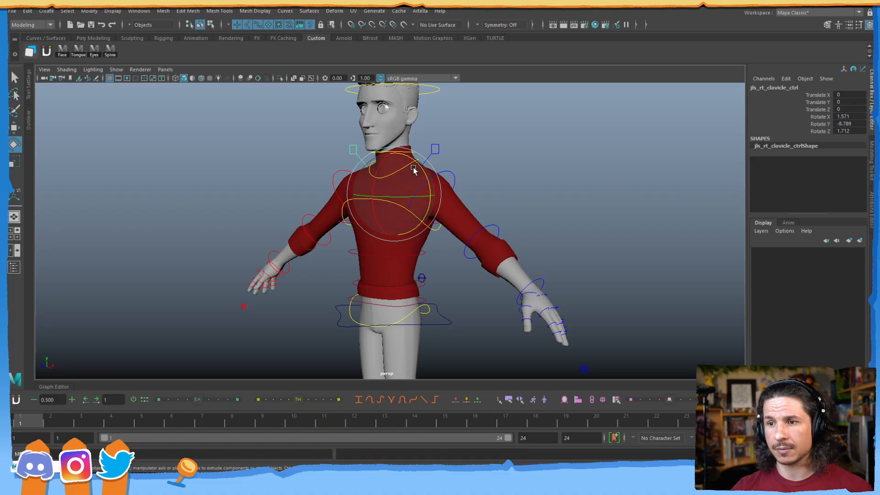
{"action": "left_click_drag", "start_coordinate": [417, 166], "coordinate": [533, 144]}
{"action": "left_click", "coordinate": [474, 173]}
{"action": "key", "text": "w"}
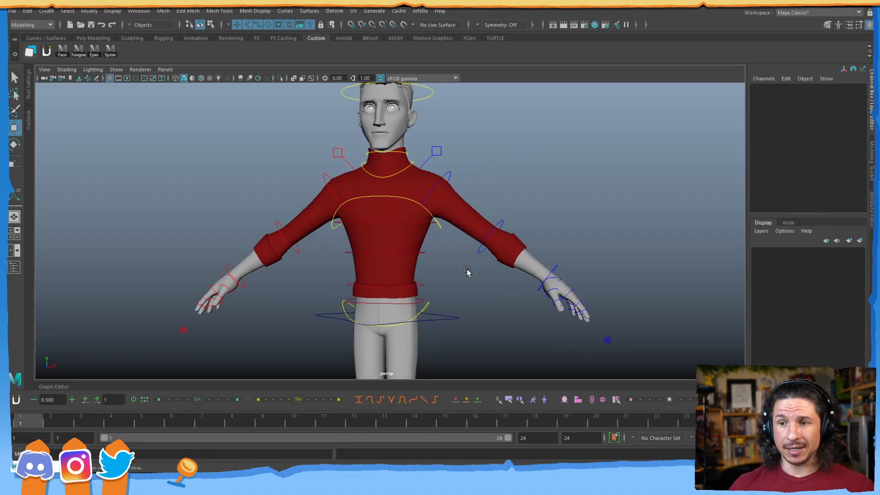
{"action": "right_click_drag", "start_coordinate": [510, 229], "coordinate": [406, 227], "text": "alt"}
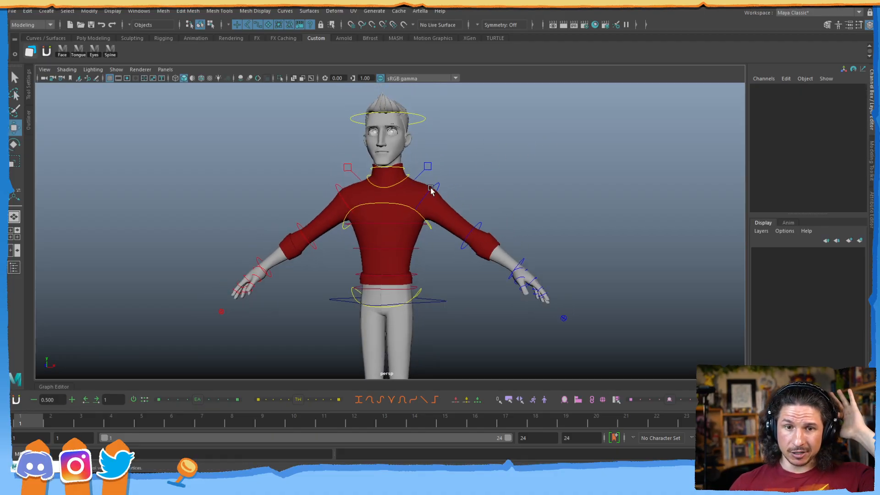
Examine the wrapped shirt's mesh up close from the front and its hem from the side and below
{"action": "left_click", "coordinate": [387, 246]}
{"action": "right_click_drag", "start_coordinate": [387, 245], "coordinate": [665, 266], "text": "alt"}
{"action": "middle_click_drag", "start_coordinate": [427, 284], "coordinate": [391, 304], "text": "alt"}
{"action": "right_click_drag", "start_coordinate": [391, 305], "coordinate": [579, 275], "text": "alt"}
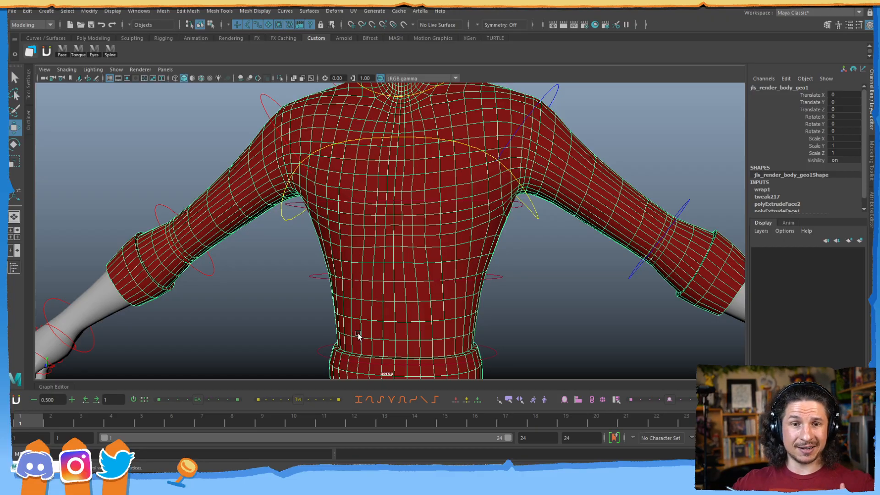
{"action": "middle_click_drag", "start_coordinate": [442, 207], "coordinate": [419, 103], "text": "alt"}
{"action": "left_click_drag", "start_coordinate": [419, 286], "coordinate": [491, 243], "text": "alt"}
{"action": "left_click", "coordinate": [380, 277]}
{"action": "left_click", "coordinate": [491, 243]}
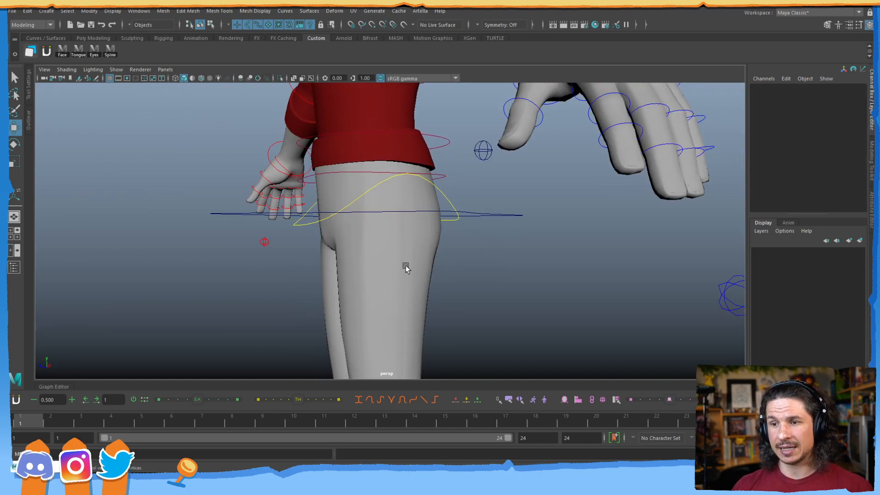
{"action": "left_click_drag", "start_coordinate": [389, 232], "coordinate": [411, 331], "text": "alt"}
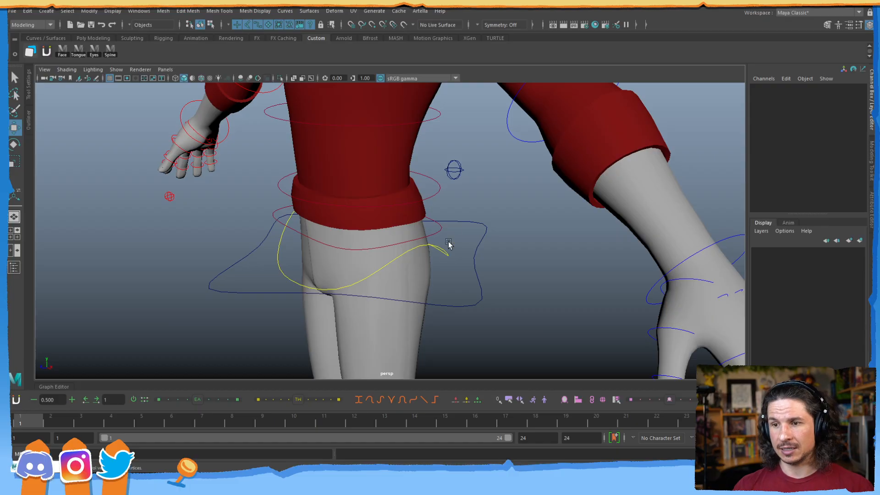
Undo the right clavicle rotations and the shirt's wrap deformer
{"action": "key", "text": "ctrl+z"}
{"action": "key", "text": "ctrl+z"}
{"action": "key", "text": "ctrl+z"}
{"action": "key", "text": "ctrl+z"}
{"action": "key", "text": "ctrl+z"}
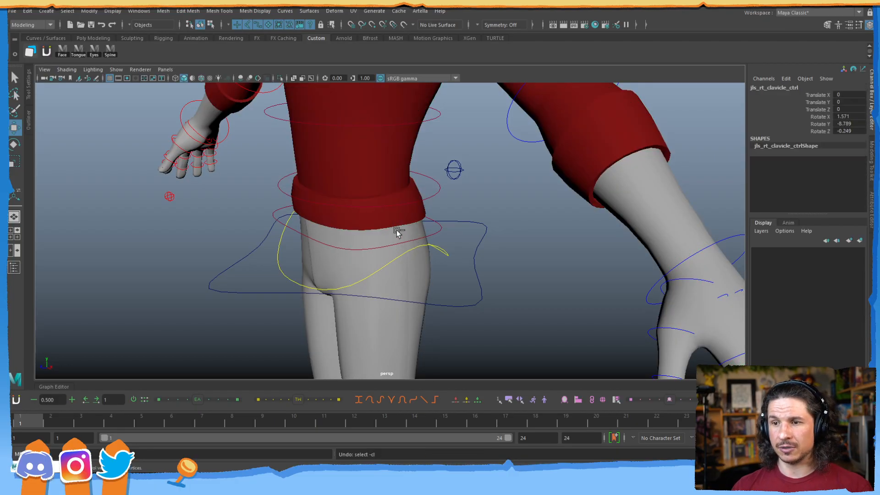
{"action": "key", "text": "ctrl+z"}
{"action": "key", "text": "ctrl+z"}
{"action": "key", "text": "ctrl+z"}
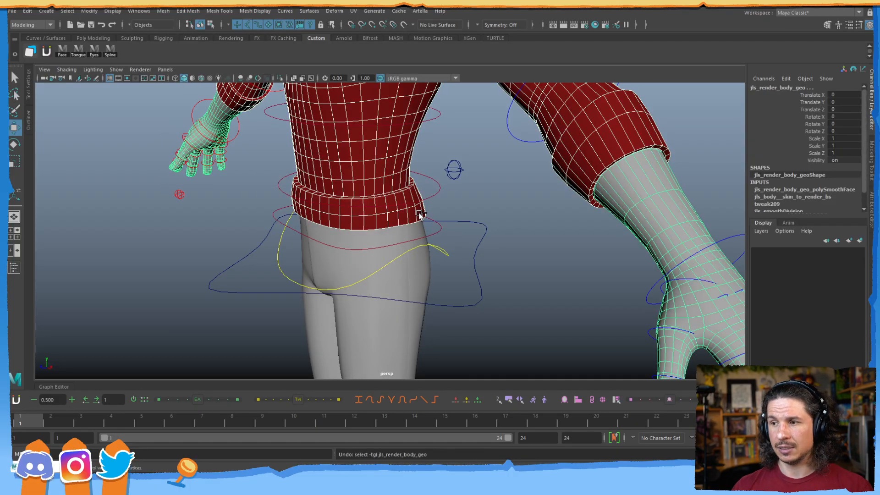
Switch the shirt to edge editing and look over its chest, side and sleeve topology for a seam line
{"action": "left_click_drag", "start_coordinate": [418, 213], "coordinate": [407, 295], "text": "alt"}
{"action": "left_click", "coordinate": [369, 263]}
{"action": "left_click_drag", "start_coordinate": [369, 263], "coordinate": [366, 251], "text": "alt"}
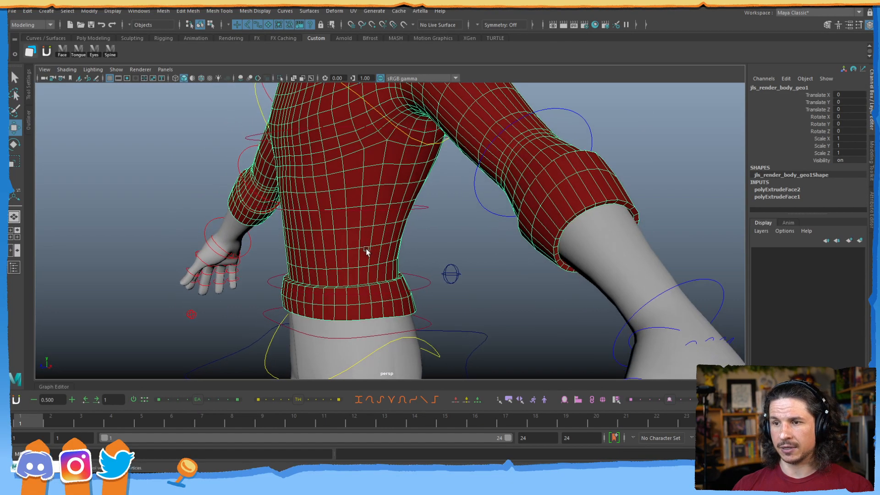
{"action": "right_click_drag", "start_coordinate": [385, 209], "coordinate": [384, 188]}
{"action": "left_click_drag", "start_coordinate": [354, 194], "coordinate": [386, 235], "text": "alt"}
{"action": "left_click_drag", "start_coordinate": [392, 197], "coordinate": [491, 216], "text": "alt"}
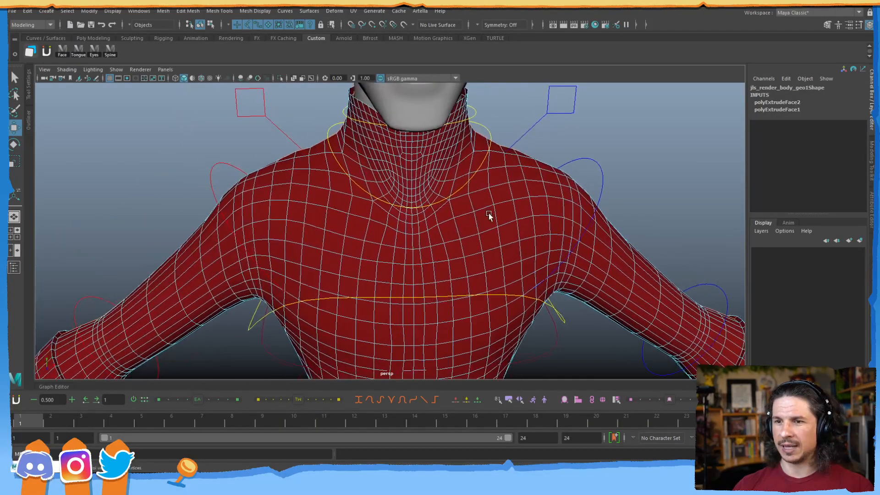
{"action": "right_click_drag", "start_coordinate": [377, 192], "coordinate": [468, 208], "text": "alt"}
{"action": "left_click_drag", "start_coordinate": [467, 209], "coordinate": [410, 236], "text": "alt"}
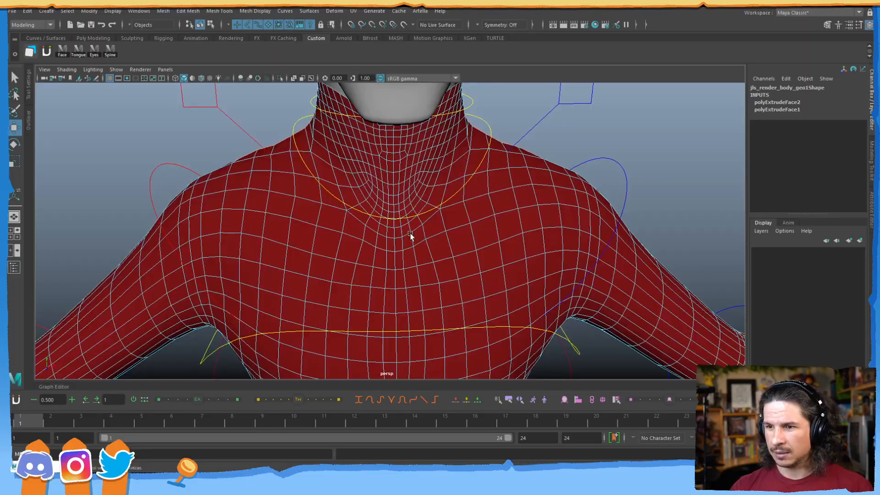
{"action": "left_click_drag", "start_coordinate": [442, 203], "coordinate": [374, 182], "text": "alt"}
{"action": "left_click_drag", "start_coordinate": [304, 212], "coordinate": [362, 226], "text": "alt"}
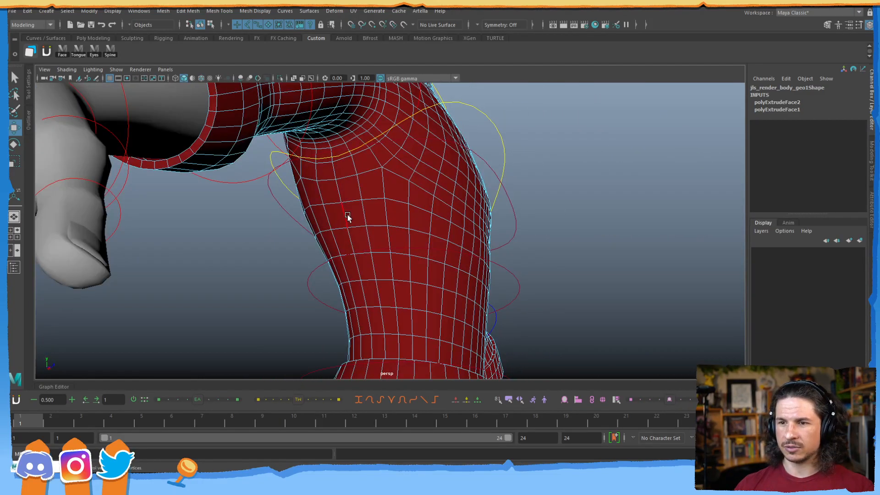
{"action": "left_click_drag", "start_coordinate": [349, 185], "coordinate": [413, 246], "text": "alt"}
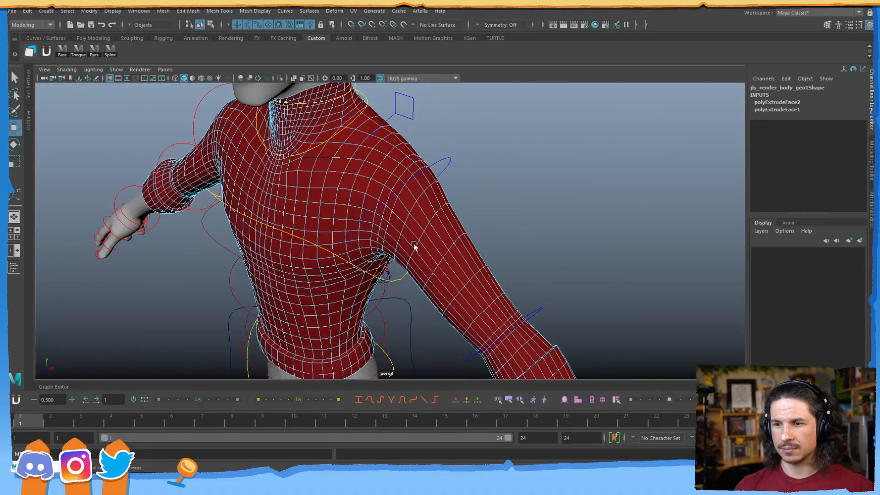
Bevel the edge loop running along the shirt's sleeve and side with a fraction of 0.27
{"action": "right_click", "coordinate": [451, 212], "text": "shift"}
{"action": "right_click", "coordinate": [452, 213], "text": "shift"}
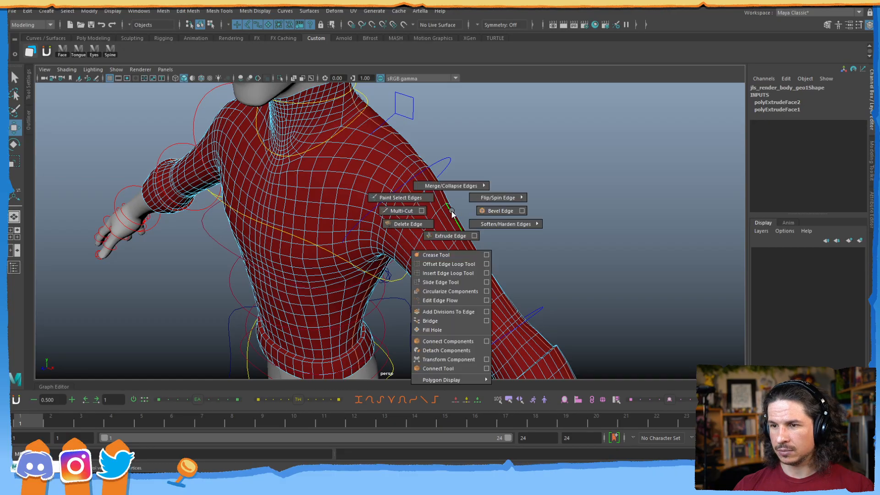
{"action": "right_click_drag", "start_coordinate": [451, 214], "coordinate": [495, 211], "text": "shift"}
{"action": "left_click_drag", "start_coordinate": [487, 213], "coordinate": [435, 215], "text": "alt"}
{"action": "left_click_drag", "start_coordinate": [573, 225], "coordinate": [565, 223]}
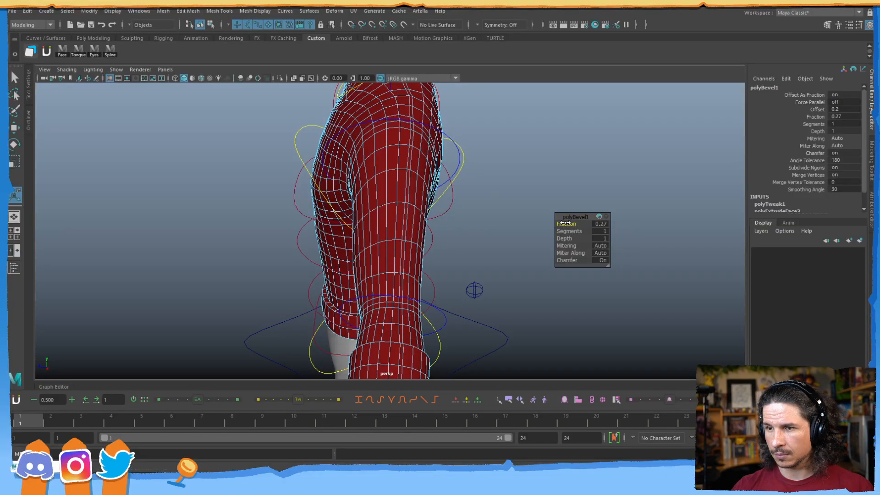
Switch to face editing and select the narrow loop of beveled faces along the sleeve and side seam
{"action": "left_click", "coordinate": [406, 223]}
{"action": "right_click_drag", "start_coordinate": [402, 237], "coordinate": [409, 218]}
{"action": "left_click", "coordinate": [404, 255]}
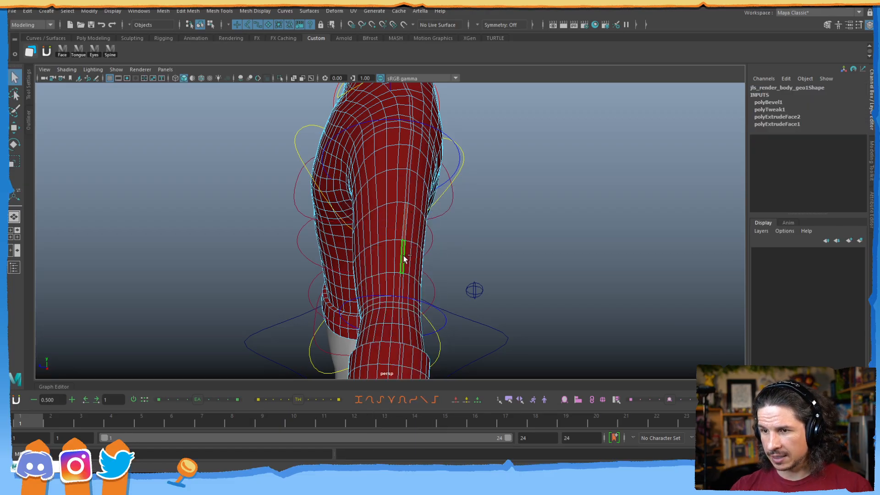
{"action": "left_click_drag", "start_coordinate": [403, 255], "coordinate": [389, 198], "text": "alt"}
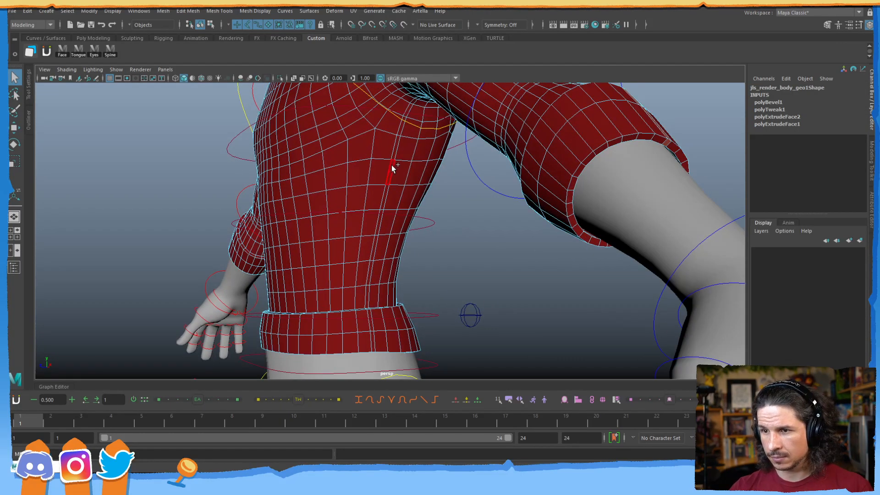
{"action": "left_click_drag", "start_coordinate": [334, 173], "coordinate": [371, 233], "text": "alt"}
{"action": "double_click", "coordinate": [355, 192]}
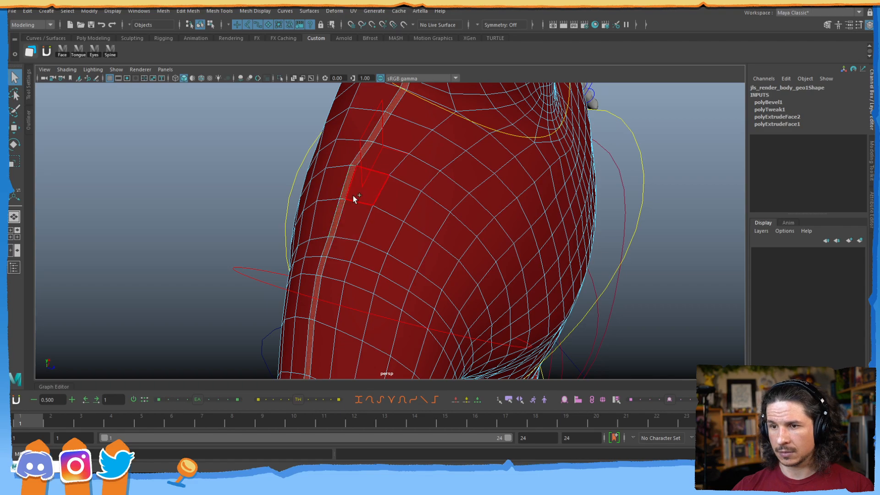
Extrude the seam faces inward with a Local Translate Z of about -0.197
{"action": "right_click_drag", "start_coordinate": [340, 191], "coordinate": [343, 204], "text": "shift"}
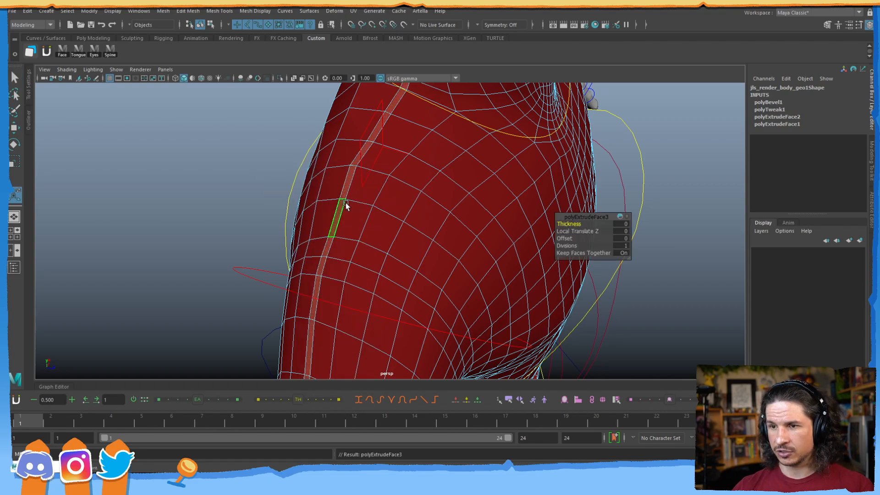
{"action": "left_click_drag", "start_coordinate": [491, 177], "coordinate": [275, 220], "text": "alt"}
{"action": "middle_click_drag", "start_coordinate": [275, 219], "coordinate": [422, 273], "text": "alt"}
{"action": "left_click_drag", "start_coordinate": [406, 155], "coordinate": [334, 206], "text": "alt"}
{"action": "right_click_drag", "start_coordinate": [334, 206], "coordinate": [361, 153], "text": "alt"}
{"action": "left_click_drag", "start_coordinate": [392, 151], "coordinate": [391, 151]}
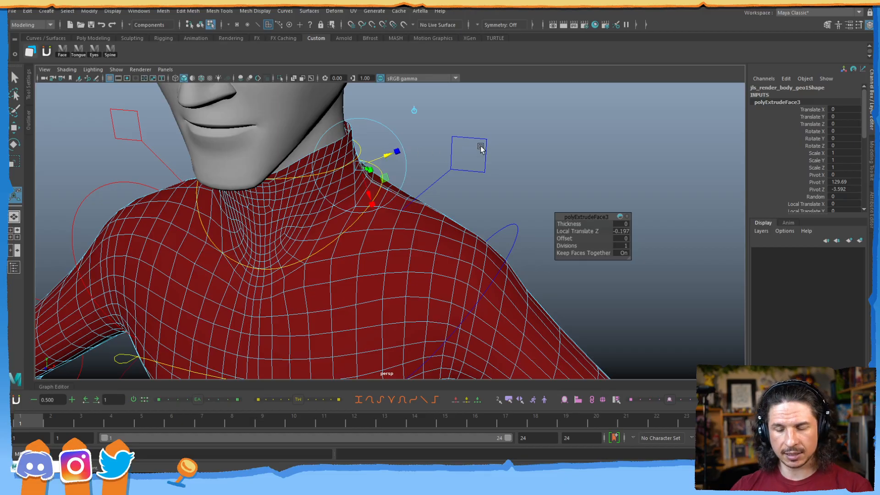
Return to object mode and turn on the smooth mesh preview for the shirt
{"action": "key", "text": "q"}
{"action": "key", "text": "F8"}
{"action": "left_click", "coordinate": [568, 182]}
{"action": "right_click_drag", "start_coordinate": [568, 182], "coordinate": [387, 257], "text": "alt"}
{"action": "left_click_drag", "start_coordinate": [387, 257], "coordinate": [294, 225], "text": "alt"}
{"action": "right_click_drag", "start_coordinate": [405, 207], "coordinate": [362, 236], "text": "alt"}
{"action": "middle_click_drag", "start_coordinate": [314, 281], "coordinate": [360, 252], "text": "alt"}
{"action": "left_click_drag", "start_coordinate": [361, 252], "coordinate": [435, 262], "text": "alt"}
{"action": "left_click", "coordinate": [439, 264]}
{"action": "key", "text": "3"}
{"action": "left_click", "coordinate": [537, 241]}
{"action": "left_click_drag", "start_coordinate": [537, 241], "coordinate": [413, 246], "text": "alt"}
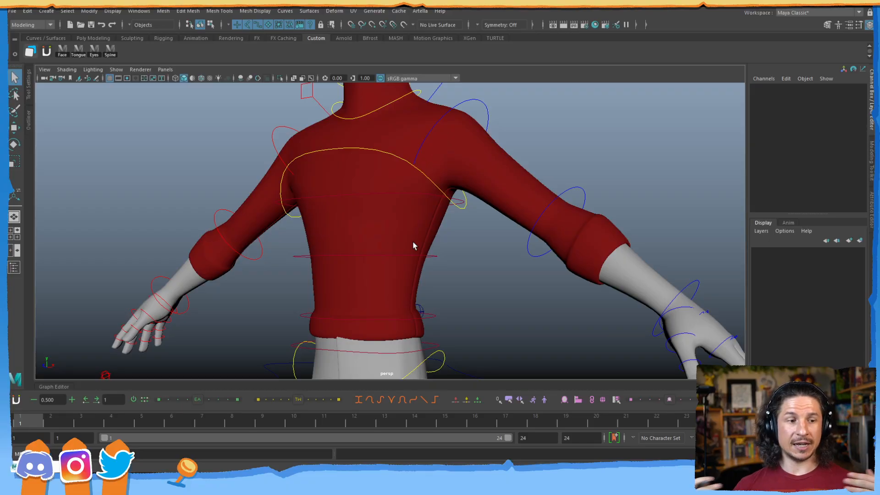
Examine the smoothed shirt with its side seam and the character's bare legs from several views
{"action": "left_click", "coordinate": [440, 126]}
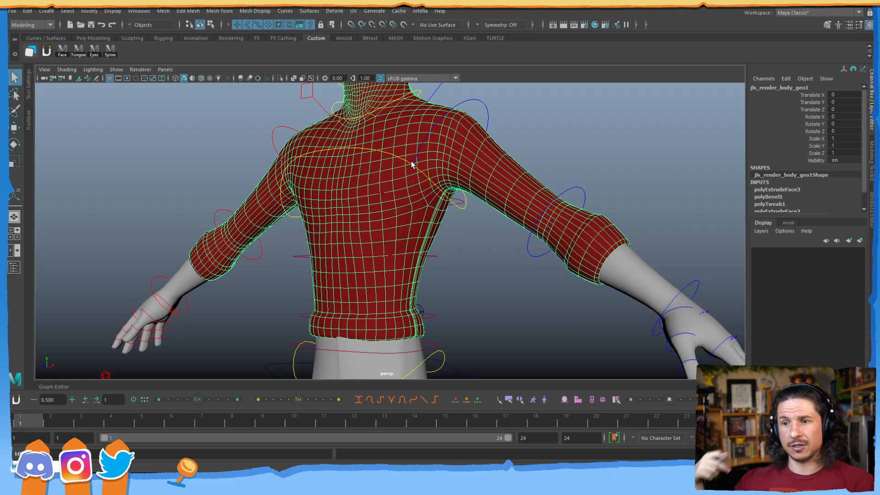
{"action": "left_click", "coordinate": [482, 230]}
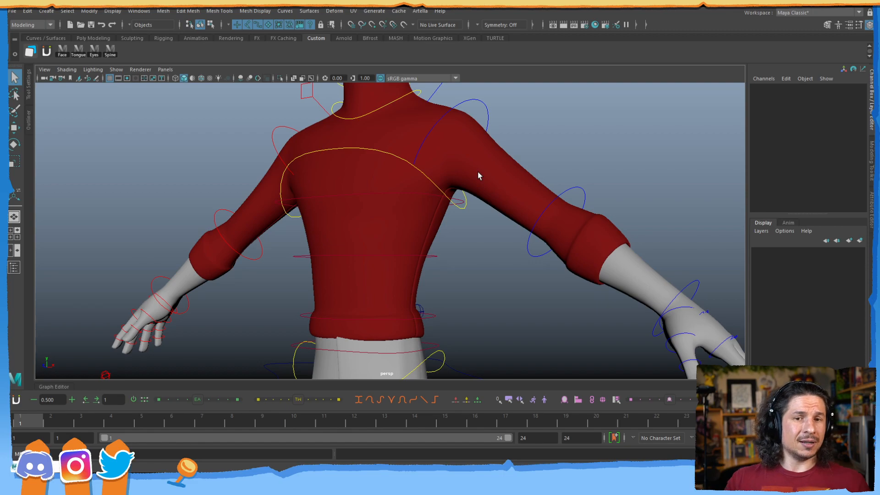
{"action": "right_click_drag", "start_coordinate": [472, 252], "coordinate": [419, 263], "text": "alt"}
{"action": "middle_click_drag", "start_coordinate": [419, 263], "coordinate": [394, 163], "text": "alt"}
{"action": "left_click_drag", "start_coordinate": [395, 163], "coordinate": [400, 226], "text": "alt"}
{"action": "right_click_drag", "start_coordinate": [401, 226], "coordinate": [383, 238], "text": "alt"}
{"action": "middle_click_drag", "start_coordinate": [403, 275], "coordinate": [397, 214], "text": "alt"}
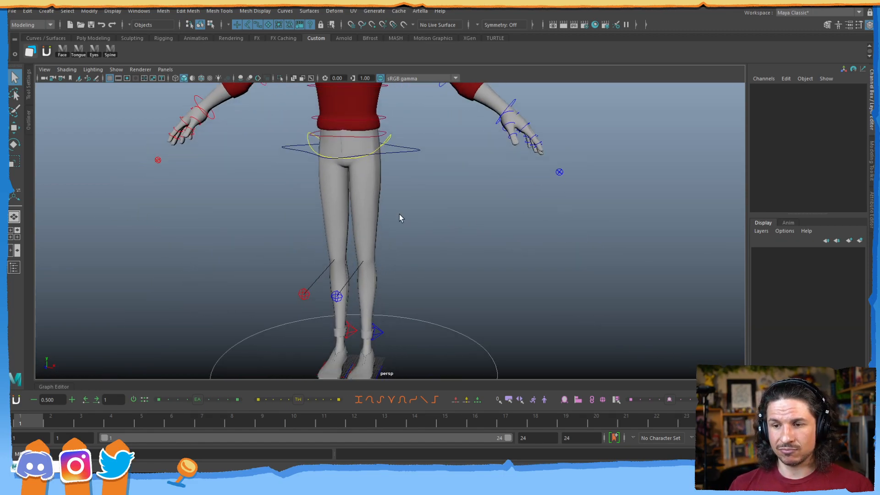
{"action": "middle_click_drag", "start_coordinate": [409, 118], "coordinate": [424, 224], "text": "alt"}
{"action": "left_click_drag", "start_coordinate": [425, 224], "coordinate": [496, 211], "text": "alt"}
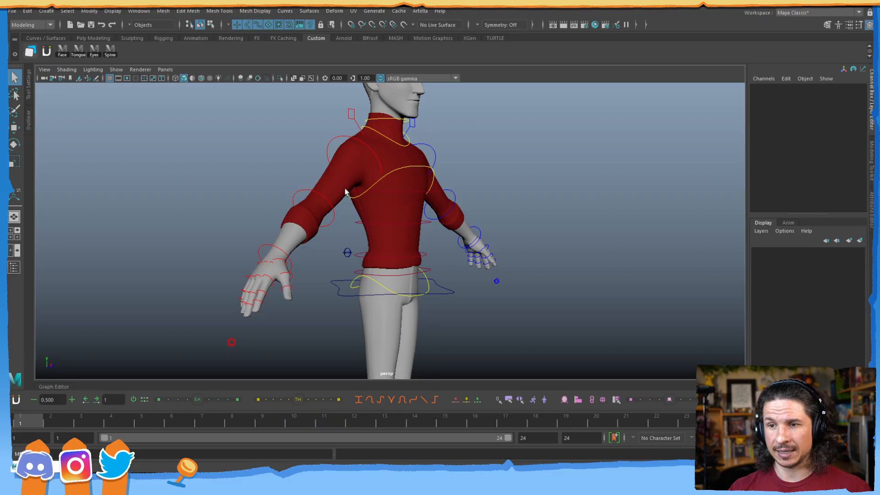
Wrap the shirt to the body by selecting the shirt, adding the body and applying the Wrap deformer
{"action": "left_click", "coordinate": [347, 157]}
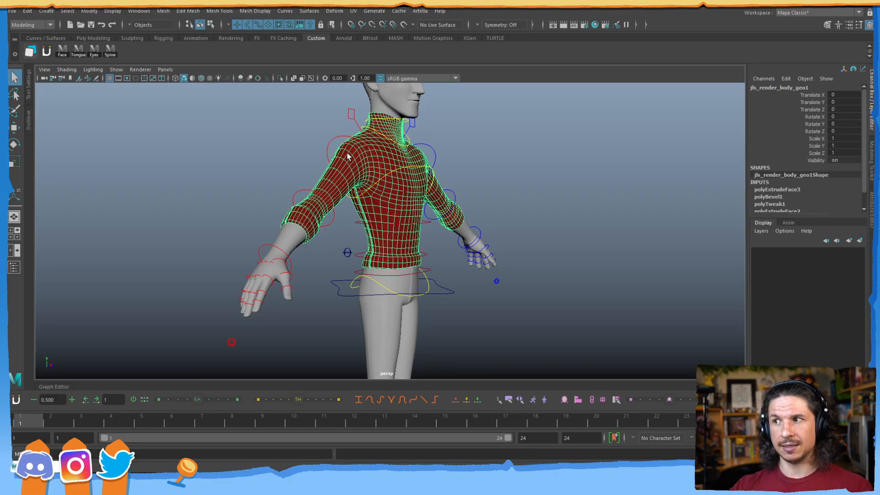
{"action": "left_click", "coordinate": [394, 103], "text": "shift"}
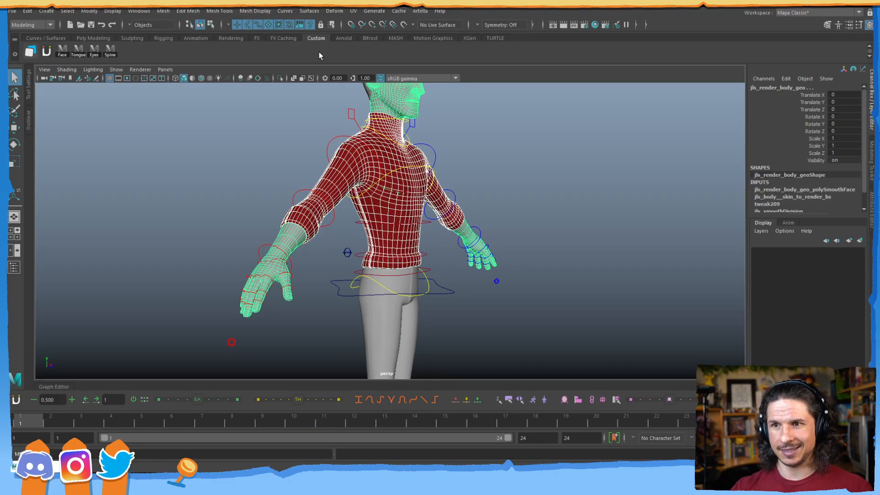
{"action": "left_click", "coordinate": [334, 11]}
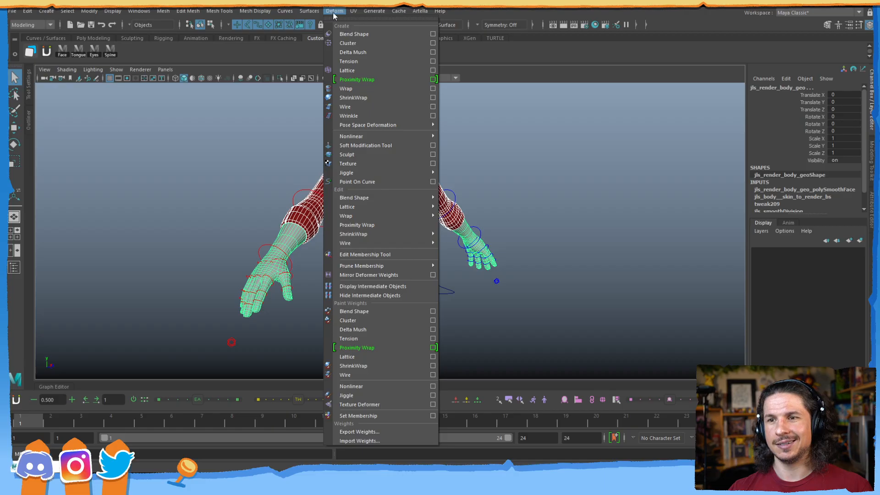
{"action": "left_click", "coordinate": [352, 88]}
Rotate the right clavicle control to test how the wrapped shirt follows, and undo the rotation
{"action": "left_click", "coordinate": [306, 141]}
{"action": "left_click", "coordinate": [353, 113]}
{"action": "key", "text": "e"}
{"action": "left_click_drag", "start_coordinate": [368, 151], "coordinate": [400, 149]}
{"action": "key", "text": "ctrl+z"}
{"action": "key", "text": "ctrl+z"}
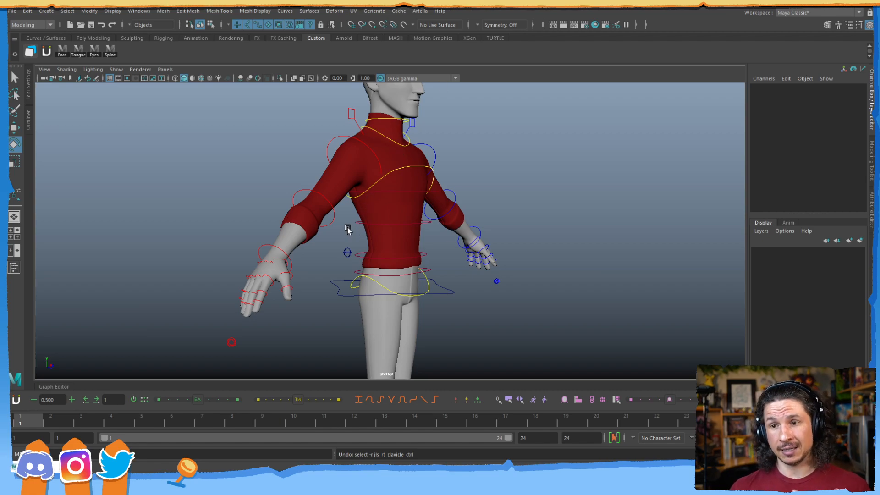
Select the shirt, examine its UV layout in the UV Editor and minimize that window
{"action": "left_click", "coordinate": [412, 208]}
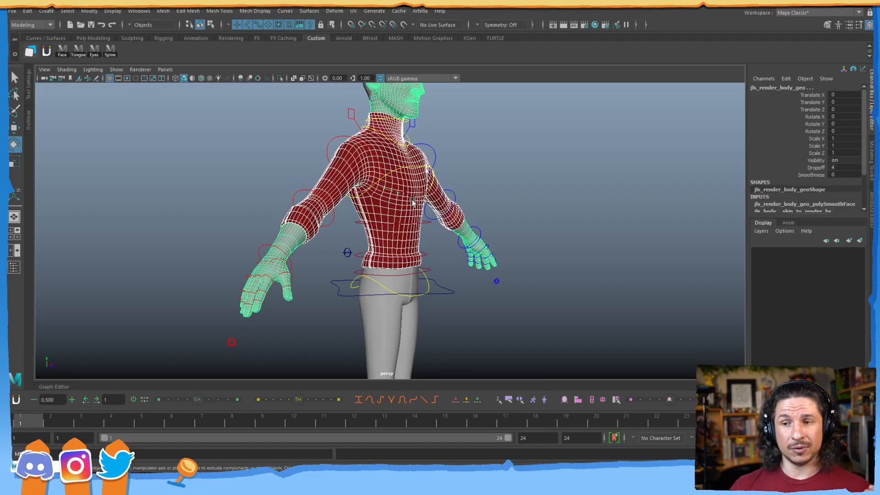
{"action": "left_click", "coordinate": [413, 204]}
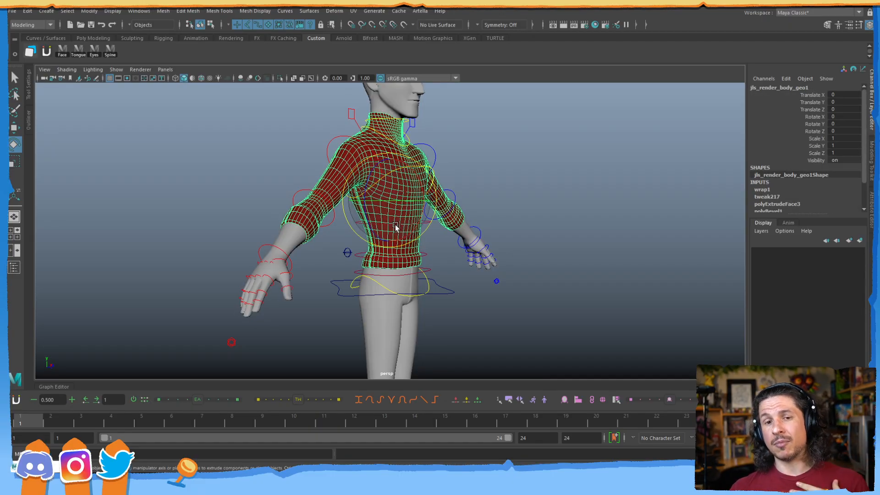
{"action": "left_click", "coordinate": [353, 12]}
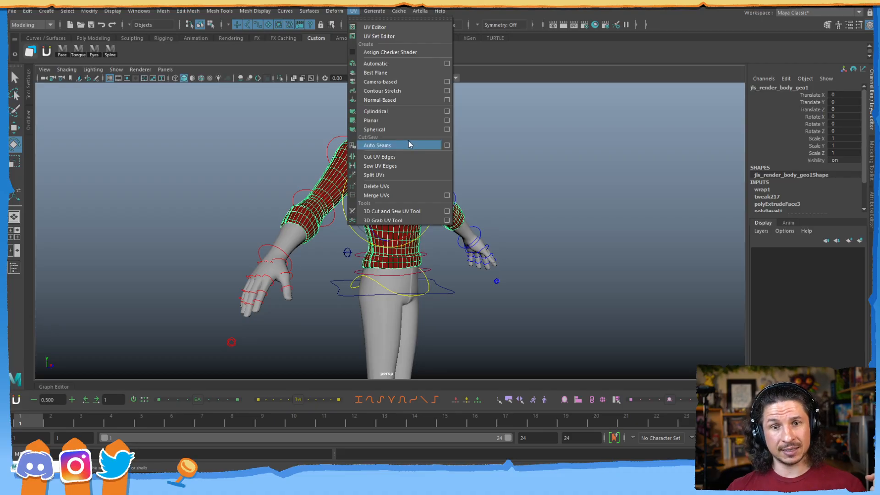
{"action": "left_click", "coordinate": [385, 26]}
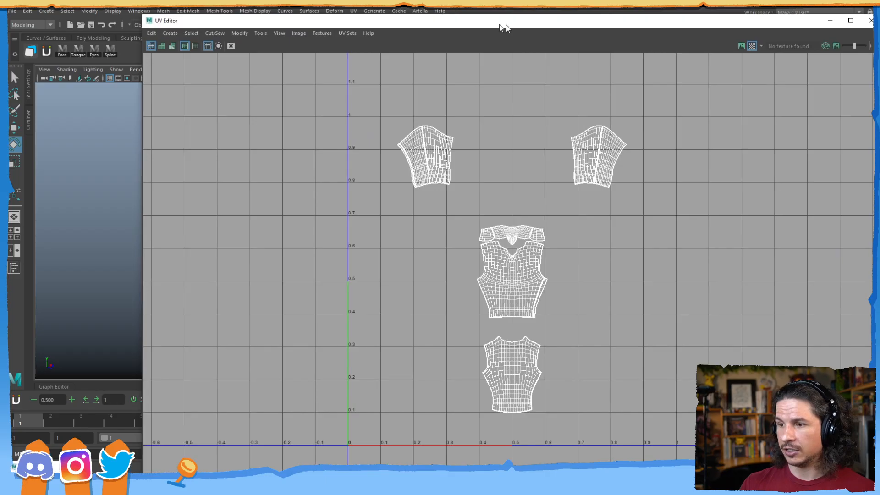
{"action": "left_click_drag", "start_coordinate": [501, 26], "coordinate": [423, 23]}
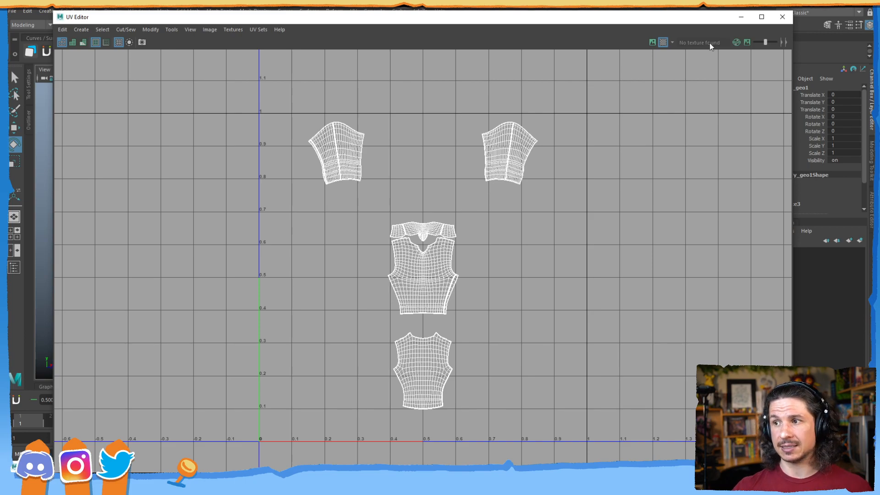
{"action": "left_click", "coordinate": [742, 18]}
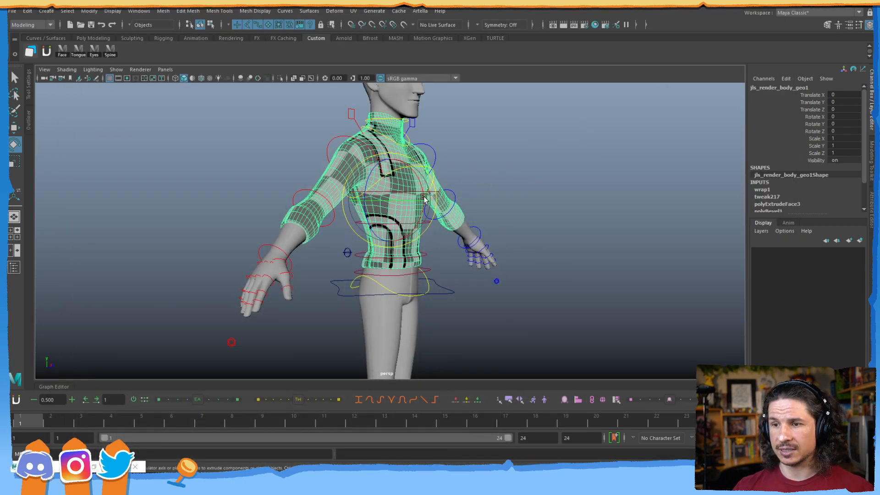
Examine the checker pattern on the shirt from the front and clear the selection
{"action": "left_click_drag", "start_coordinate": [440, 196], "coordinate": [385, 204], "text": "alt"}
{"action": "right_click_drag", "start_coordinate": [385, 204], "coordinate": [497, 242], "text": "alt"}
{"action": "left_click_drag", "start_coordinate": [496, 242], "coordinate": [467, 263], "text": "alt"}
{"action": "right_click_drag", "start_coordinate": [467, 262], "coordinate": [469, 251], "text": "alt"}
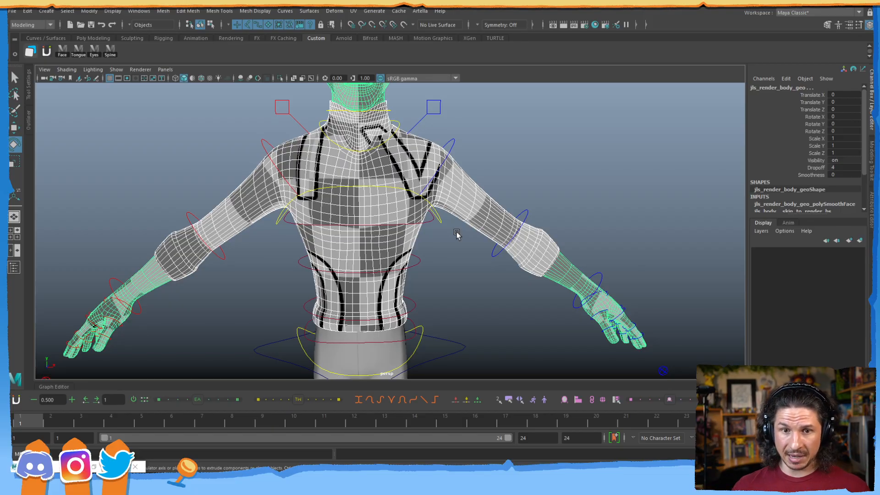
{"action": "key", "text": "w"}
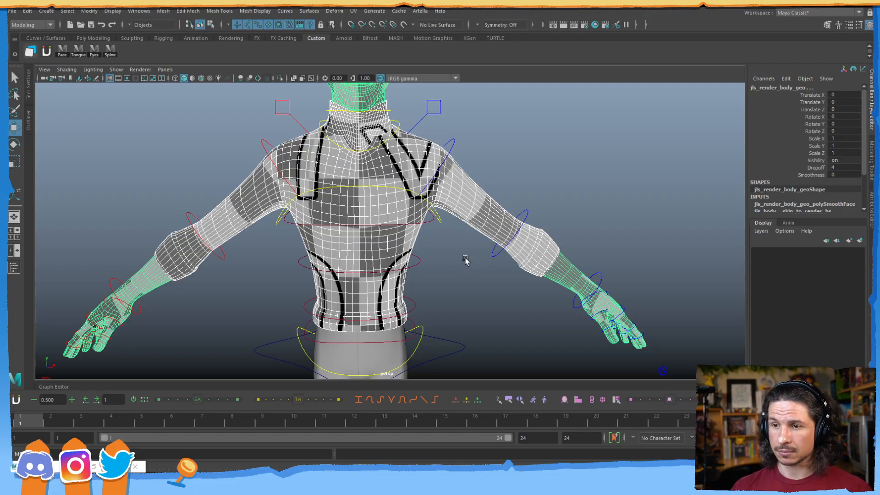
{"action": "left_click", "coordinate": [489, 188]}
{"action": "right_click_drag", "start_coordinate": [546, 203], "coordinate": [412, 183], "text": "alt"}
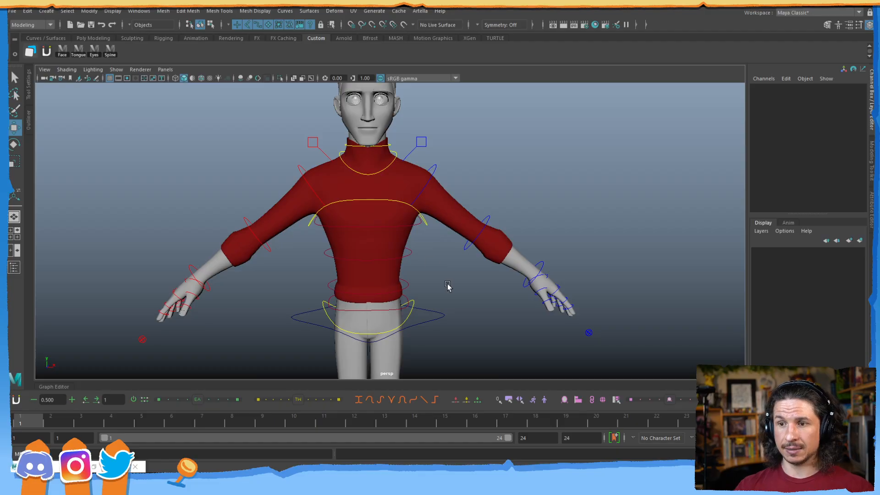
Examine the character's feet, select the right shoe and switch it to unsmoothed display
{"action": "left_click_drag", "start_coordinate": [448, 289], "coordinate": [507, 240], "text": "alt"}
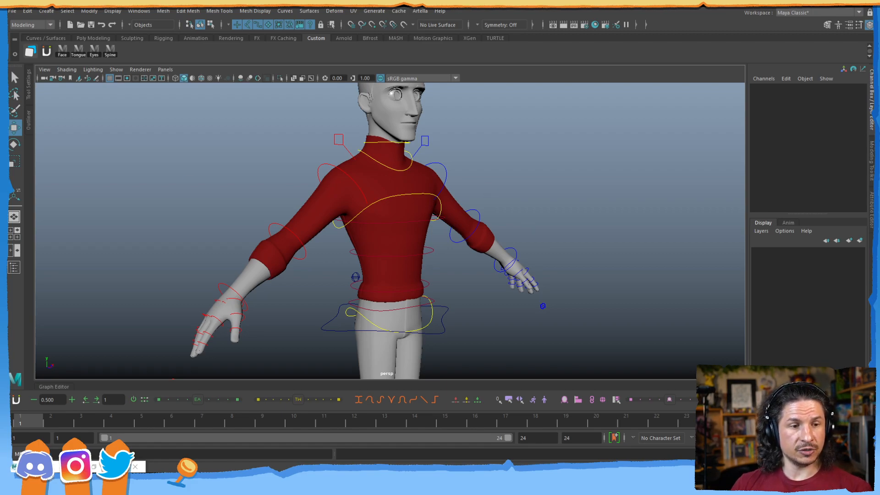
{"action": "right_click_drag", "start_coordinate": [507, 240], "coordinate": [485, 257], "text": "alt"}
{"action": "middle_click_drag", "start_coordinate": [458, 311], "coordinate": [442, 199], "text": "alt"}
{"action": "left_click_drag", "start_coordinate": [441, 199], "coordinate": [458, 241], "text": "alt"}
{"action": "middle_click_drag", "start_coordinate": [458, 241], "coordinate": [463, 190], "text": "alt"}
{"action": "right_click_drag", "start_coordinate": [463, 189], "coordinate": [599, 257], "text": "alt"}
{"action": "middle_click_drag", "start_coordinate": [599, 257], "coordinate": [379, 265], "text": "alt"}
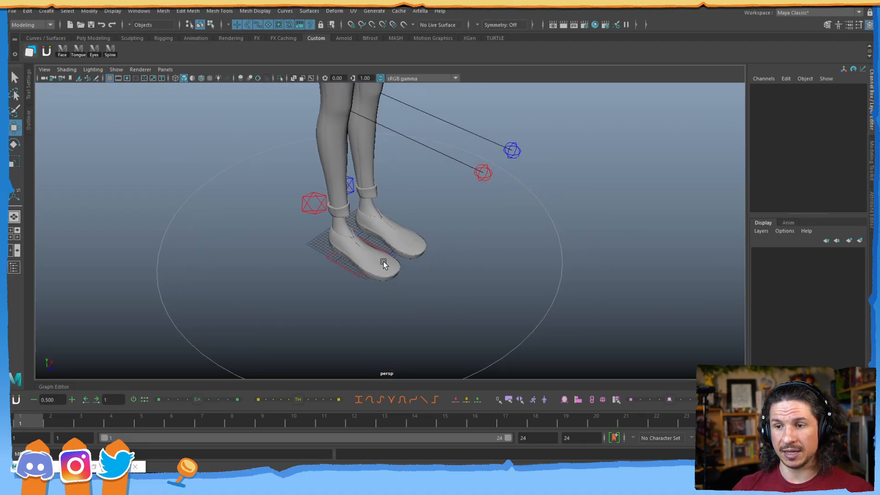
{"action": "right_click_drag", "start_coordinate": [379, 266], "coordinate": [412, 269], "text": "alt"}
{"action": "left_click", "coordinate": [380, 284]}
{"action": "key", "text": "1"}
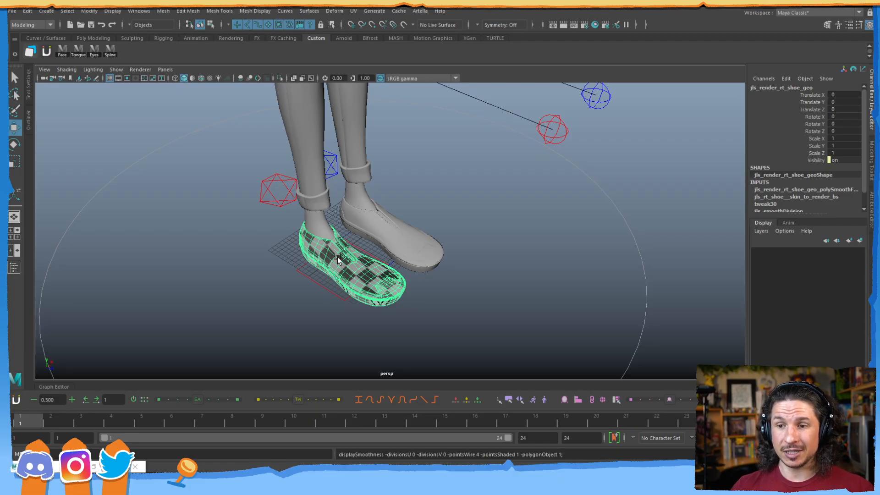
Try moving the right shoe sideways off the foot to expose the bare foot
{"action": "right_click_drag", "start_coordinate": [390, 231], "coordinate": [348, 251], "text": "alt"}
{"action": "left_click_drag", "start_coordinate": [349, 251], "coordinate": [309, 259], "text": "alt"}
{"action": "middle_click_drag", "start_coordinate": [309, 259], "coordinate": [344, 191], "text": "alt"}
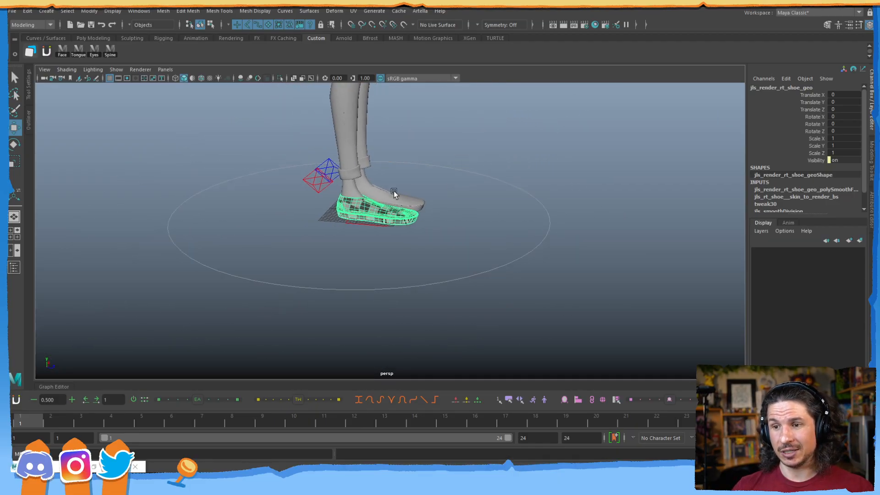
{"action": "right_click_drag", "start_coordinate": [424, 188], "coordinate": [298, 197], "text": "alt"}
{"action": "middle_click_drag", "start_coordinate": [444, 204], "coordinate": [384, 262], "text": "alt"}
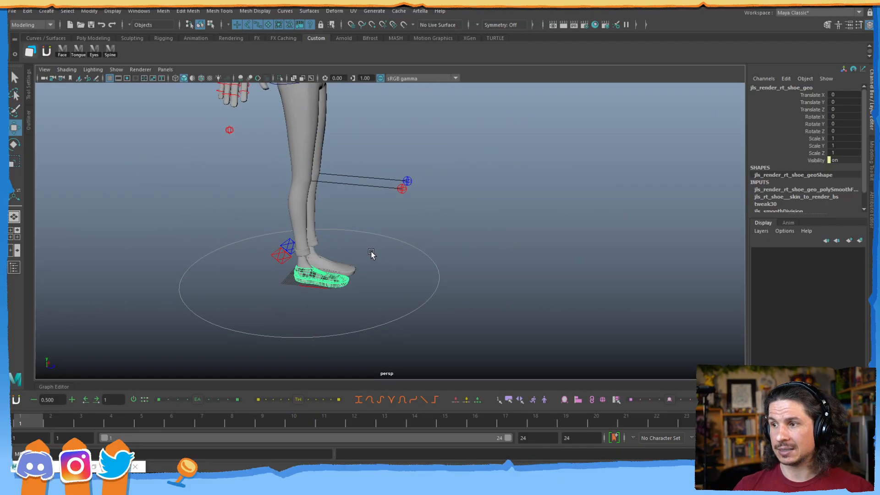
{"action": "right_click_drag", "start_coordinate": [341, 255], "coordinate": [308, 244], "text": "ctrl+shift"}
{"action": "left_click_drag", "start_coordinate": [316, 239], "coordinate": [316, 312]}
{"action": "middle_click_drag", "start_coordinate": [310, 287], "coordinate": [333, 248], "text": "alt"}
{"action": "right_click_drag", "start_coordinate": [333, 248], "coordinate": [573, 193], "text": "alt"}
{"action": "left_click_drag", "start_coordinate": [390, 229], "coordinate": [192, 270], "text": "alt"}
{"action": "middle_click_drag", "start_coordinate": [192, 270], "coordinate": [296, 264], "text": "alt"}
{"action": "right_click_drag", "start_coordinate": [366, 247], "coordinate": [481, 229], "text": "alt"}
{"action": "left_click_drag", "start_coordinate": [438, 272], "coordinate": [324, 265], "text": "alt"}
{"action": "middle_click_drag", "start_coordinate": [324, 265], "coordinate": [281, 250], "text": "alt"}
{"action": "left_click_drag", "start_coordinate": [452, 333], "coordinate": [408, 167]}
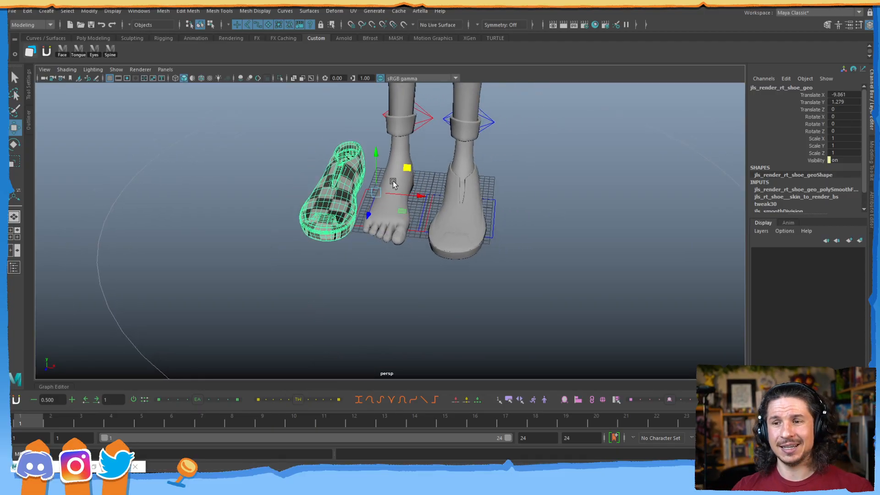
Check the exposed foot by selecting the body, and undo the changes until the right shoe is back on the foot
{"action": "left_click", "coordinate": [327, 251]}
{"action": "left_click", "coordinate": [380, 214]}
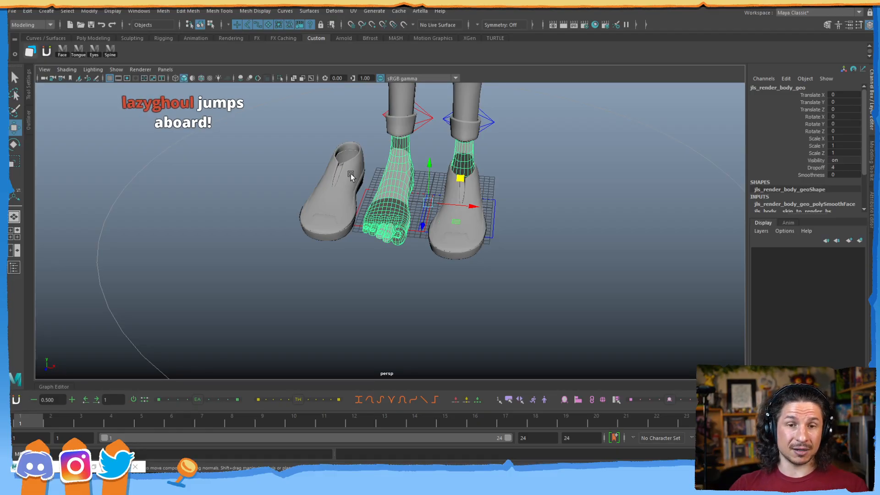
{"action": "key", "text": "ctrl+z"}
{"action": "key", "text": "ctrl+z"}
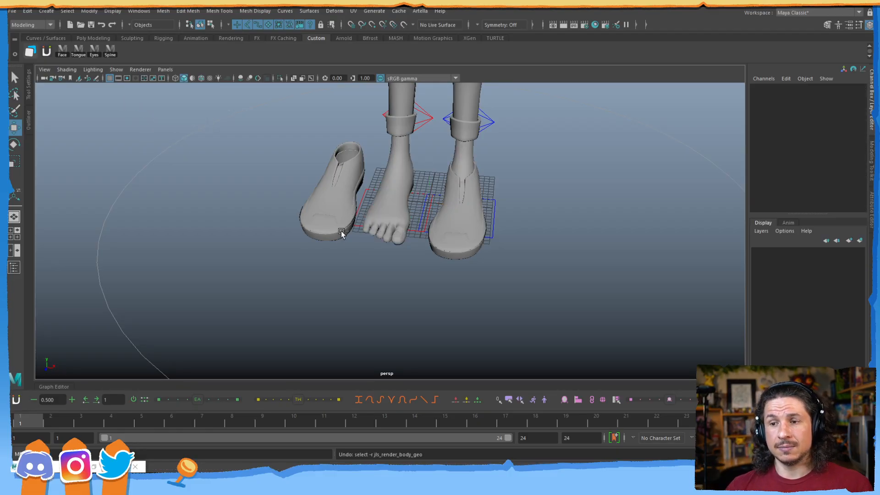
{"action": "key", "text": "ctrl+z"}
{"action": "key", "text": "ctrl+z"}
{"action": "key", "text": "ctrl+z"}
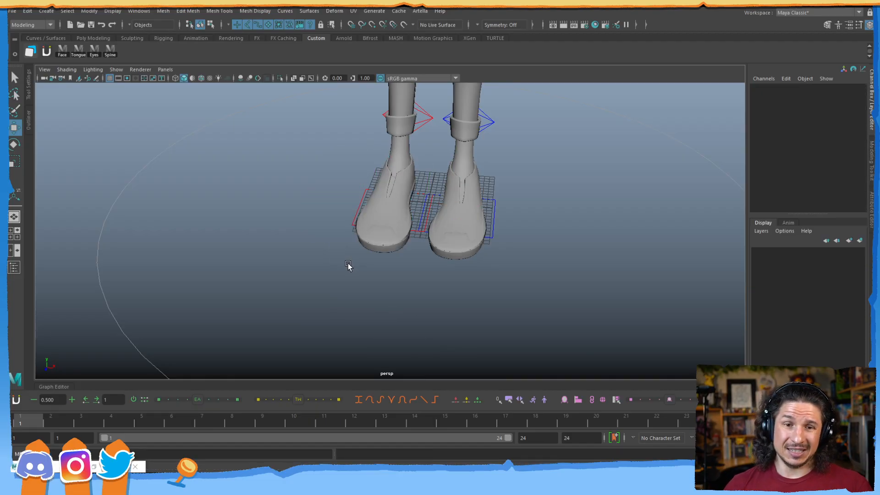
Select the right shoe and inspect its input nodes, checking the right foot IK control along the way
{"action": "left_click_drag", "start_coordinate": [338, 246], "coordinate": [423, 220], "text": "alt"}
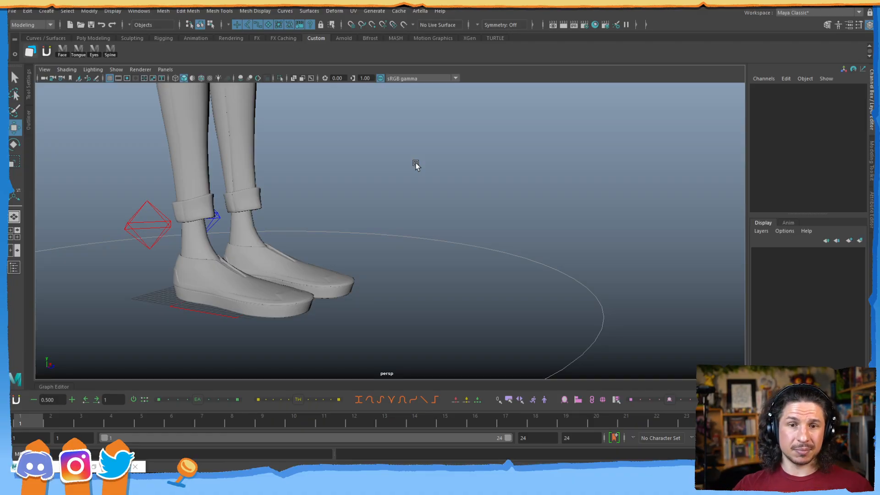
{"action": "left_click_drag", "start_coordinate": [283, 254], "coordinate": [246, 273], "text": "alt"}
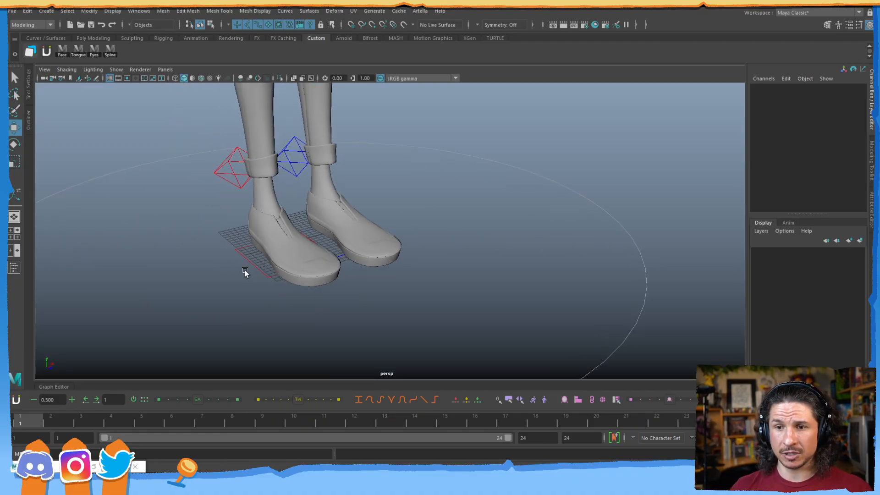
{"action": "left_click", "coordinate": [279, 254]}
{"action": "key", "text": "f"}
{"action": "left_click_drag", "start_coordinate": [303, 249], "coordinate": [274, 251], "text": "alt"}
{"action": "left_click", "coordinate": [338, 277]}
{"action": "left_click", "coordinate": [344, 250]}
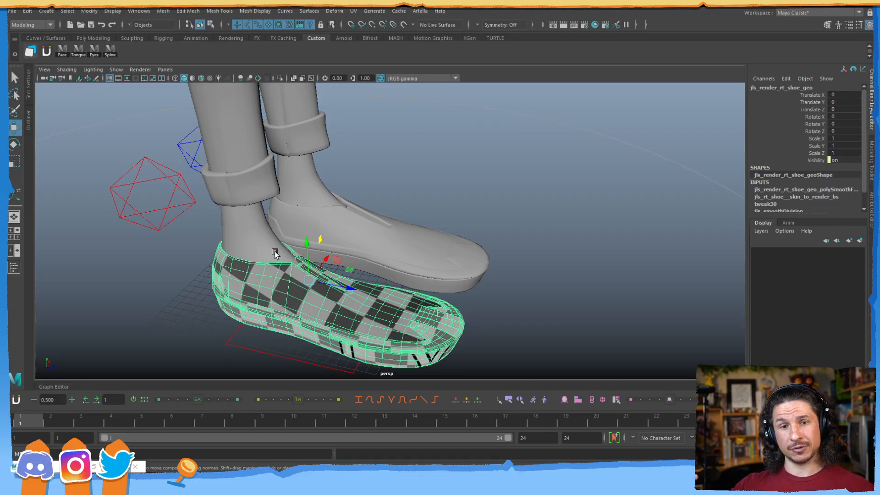
{"action": "left_click_drag", "start_coordinate": [390, 211], "coordinate": [338, 237], "text": "alt"}
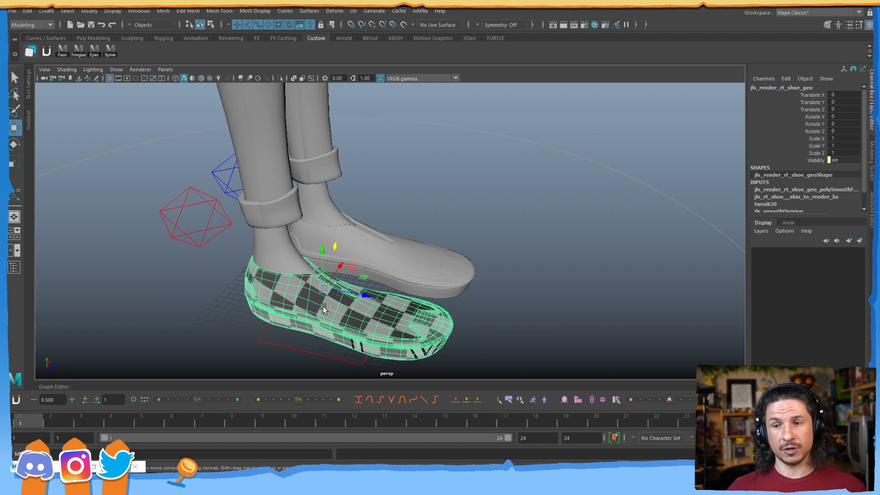
{"action": "left_click", "coordinate": [211, 243]}
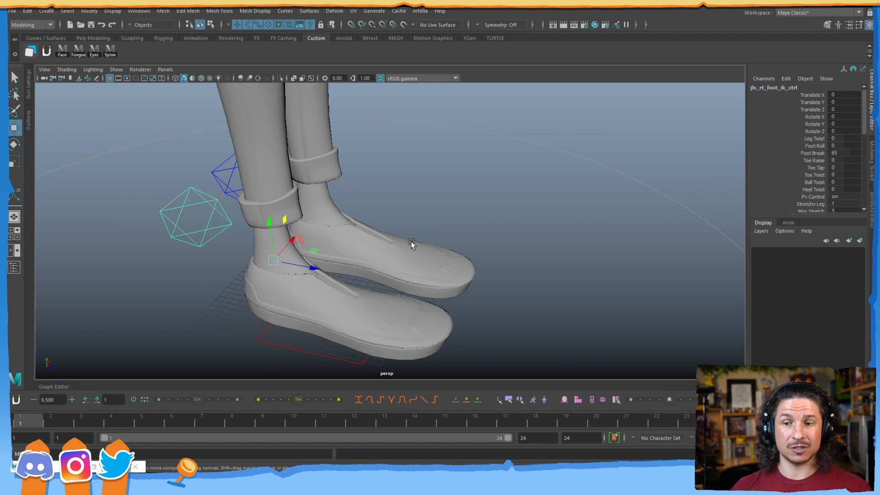
{"action": "left_click", "coordinate": [364, 333]}
{"action": "left_click_drag", "start_coordinate": [864, 158], "coordinate": [864, 174]}
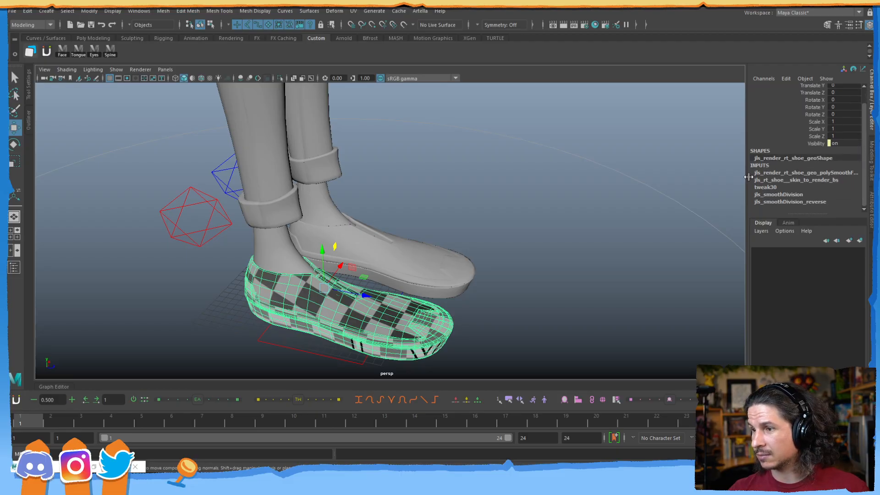
Test the right foot IK control's Foot Roll to see how the shoe deforms, and undo the roll
{"action": "left_click", "coordinate": [228, 235]}
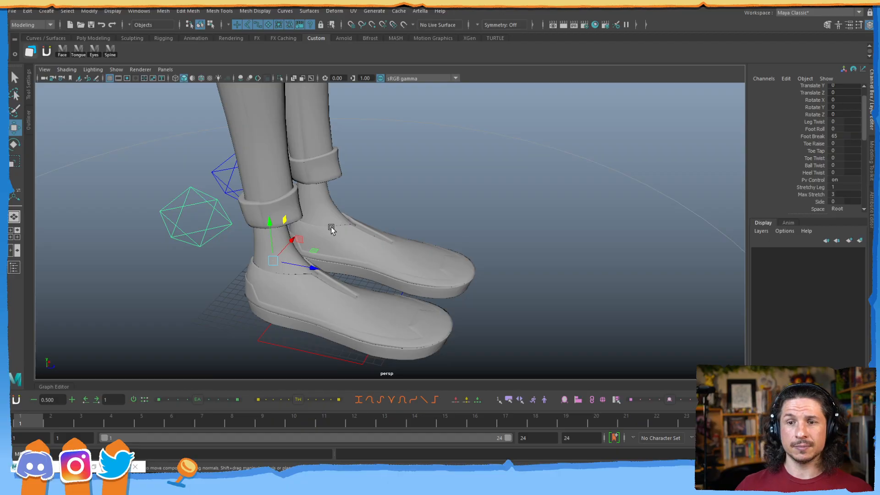
{"action": "left_click", "coordinate": [815, 128]}
{"action": "middle_click_drag", "start_coordinate": [383, 198], "coordinate": [449, 248]}
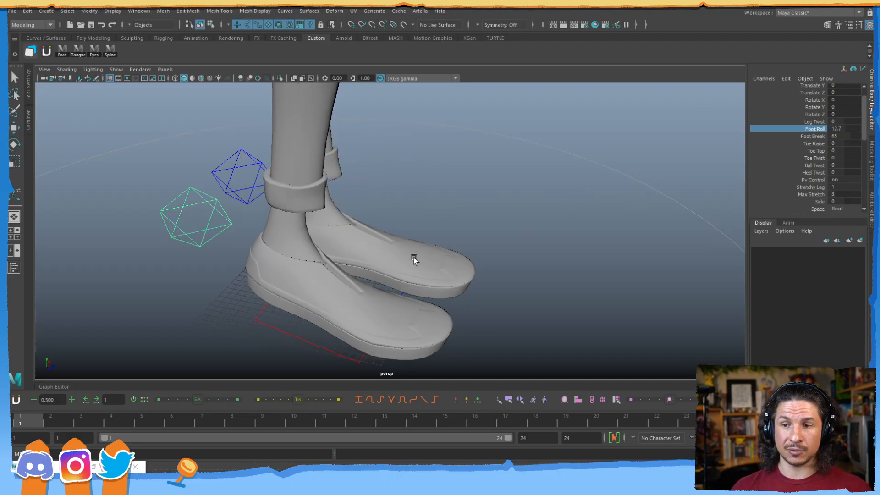
{"action": "key", "text": "ctrl+z"}
{"action": "right_click_drag", "start_coordinate": [558, 189], "coordinate": [422, 197], "text": "alt"}
{"action": "key", "text": "ctrl+z"}
Hide the red shirt and turn on textured display for the character
{"action": "middle_click_drag", "start_coordinate": [422, 198], "coordinate": [435, 298], "text": "alt"}
{"action": "right_click_drag", "start_coordinate": [435, 298], "coordinate": [377, 236], "text": "alt"}
{"action": "left_click_drag", "start_coordinate": [377, 235], "coordinate": [364, 192], "text": "alt"}
{"action": "key", "text": "w"}
{"action": "middle_click_drag", "start_coordinate": [364, 193], "coordinate": [389, 250], "text": "alt"}
{"action": "right_click_drag", "start_coordinate": [389, 250], "coordinate": [305, 252], "text": "alt"}
{"action": "middle_click_drag", "start_coordinate": [305, 253], "coordinate": [291, 341], "text": "alt"}
{"action": "left_click_drag", "start_coordinate": [291, 341], "coordinate": [310, 259], "text": "alt"}
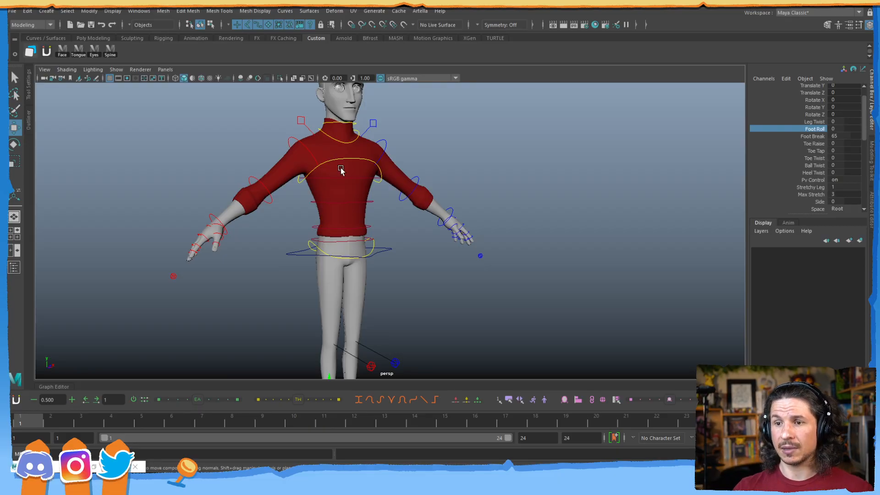
{"action": "left_click", "coordinate": [354, 176]}
{"action": "key", "text": "ctrl+h"}
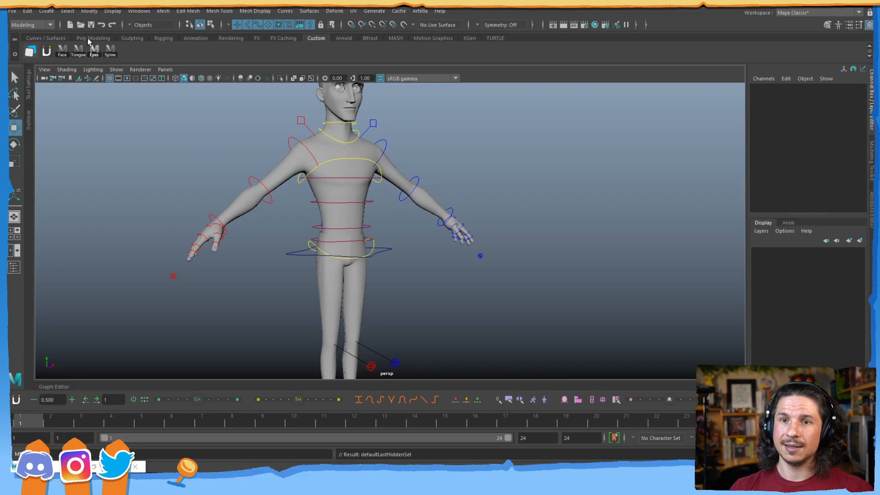
{"action": "key", "text": "6"}
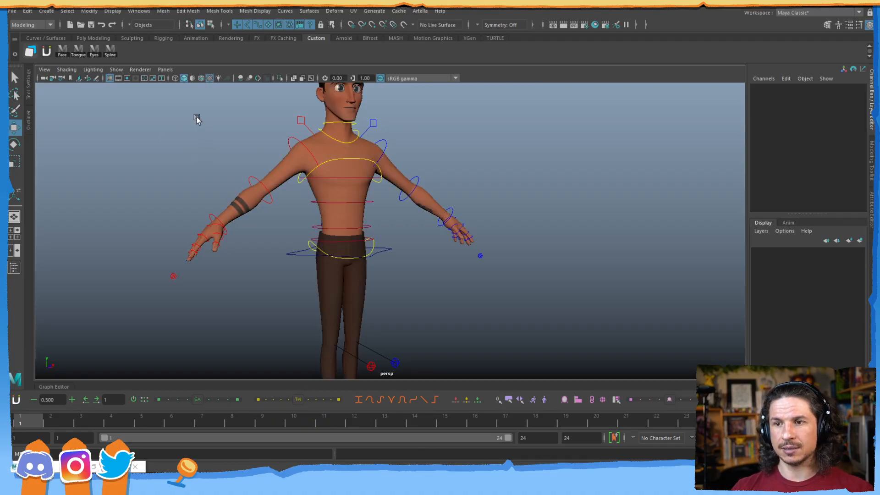
Create a polygon plane and raise it to the character's chest height
{"action": "left_click", "coordinate": [67, 11]}
{"action": "mouse_move", "coordinate": [46, 11]}
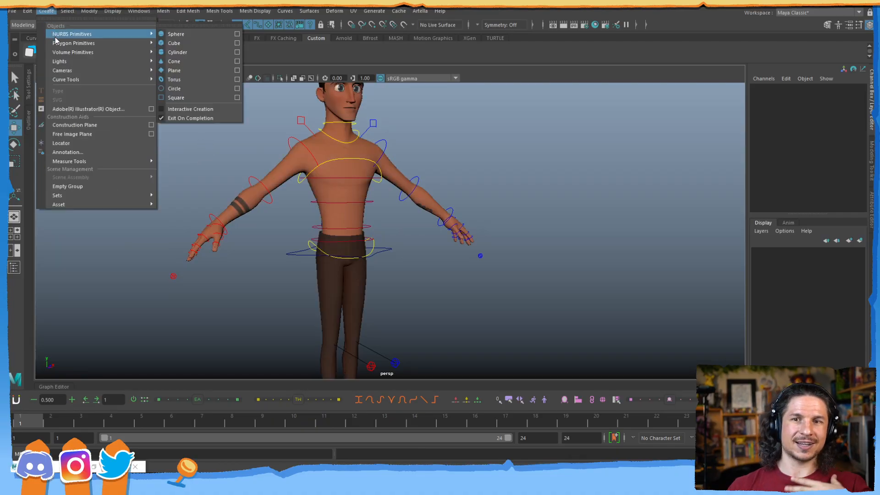
{"action": "mouse_move", "coordinate": [90, 44]}
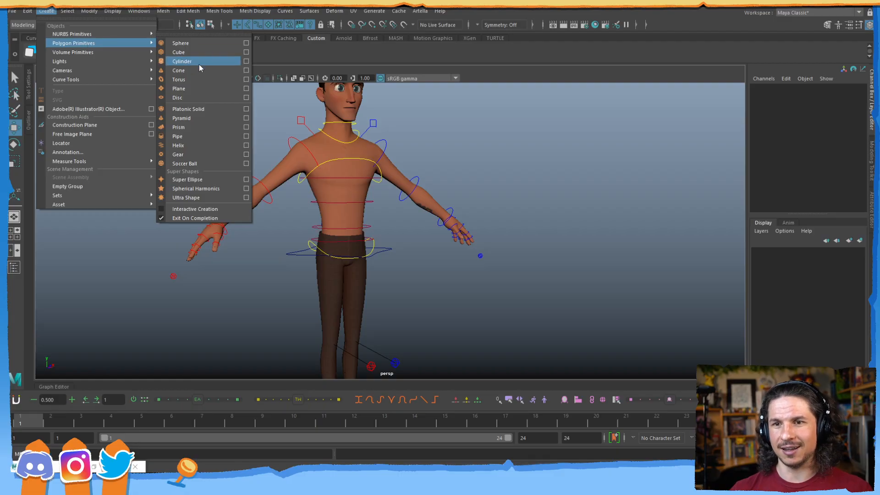
{"action": "left_click", "coordinate": [182, 91]}
{"action": "left_click_drag", "start_coordinate": [352, 212], "coordinate": [413, 260], "text": "alt"}
{"action": "middle_click_drag", "start_coordinate": [412, 260], "coordinate": [372, 196], "text": "alt"}
{"action": "left_click_drag", "start_coordinate": [375, 286], "coordinate": [385, 117]}
Scale the plane uniformly to about 31.48, tilt it about 79° on X and place it in front of the chest
{"action": "key", "text": "r"}
{"action": "left_click_drag", "start_coordinate": [361, 151], "coordinate": [342, 147]}
{"action": "key", "text": "e"}
{"action": "key", "text": "r"}
{"action": "key", "text": "w"}
{"action": "scroll", "coordinate": [476, 149], "scroll_direction": "up", "scroll_amount": 3}
{"action": "middle_click_drag", "start_coordinate": [475, 148], "coordinate": [476, 176], "text": "alt"}
{"action": "scroll", "coordinate": [476, 176], "scroll_direction": "up", "scroll_amount": 5}
{"action": "left_click_drag", "start_coordinate": [390, 161], "coordinate": [430, 202]}
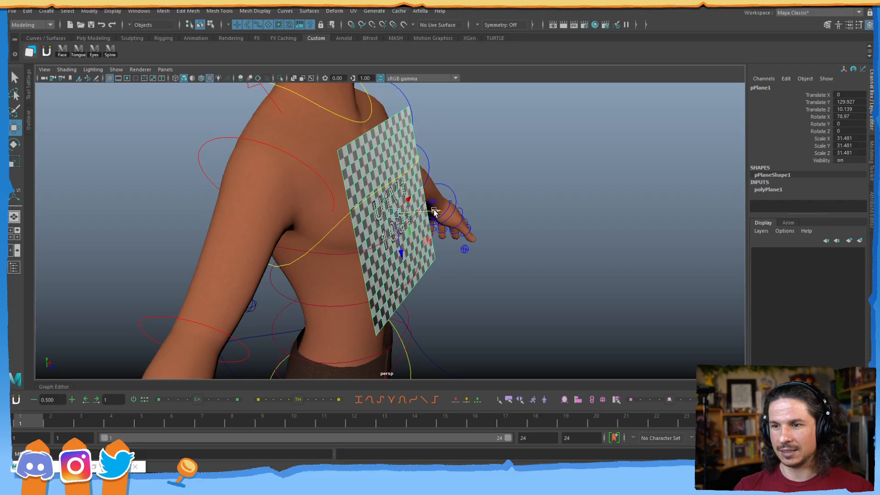
{"action": "left_click_drag", "start_coordinate": [405, 255], "coordinate": [398, 235]}
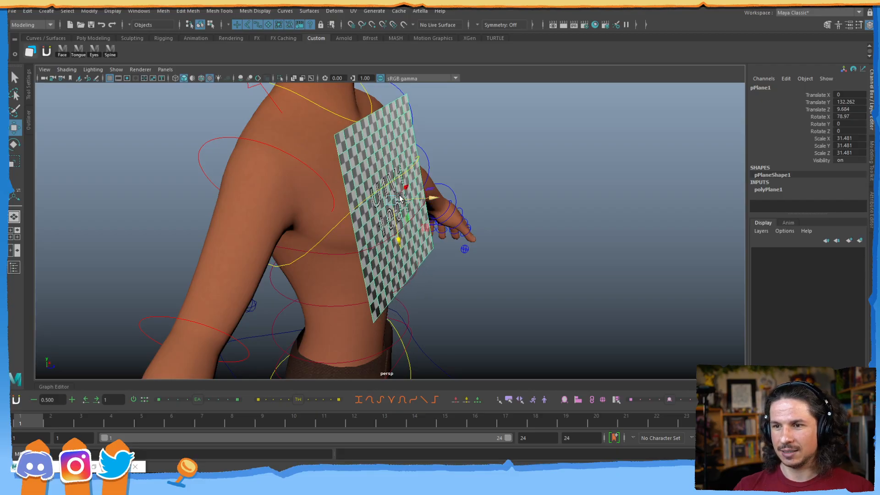
Set the plane's width and height subdivisions to 3 each
{"action": "left_click", "coordinate": [777, 189]}
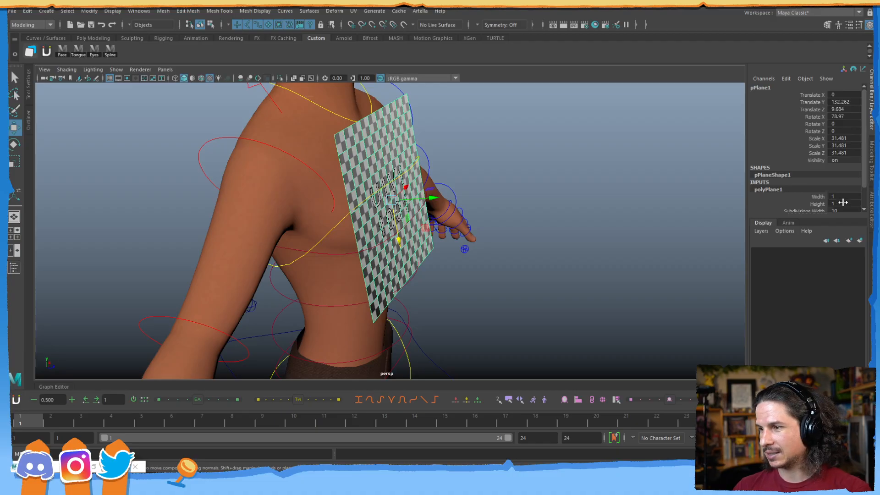
{"action": "scroll", "coordinate": [864, 186], "scroll_direction": "down", "scroll_amount": 2}
{"action": "left_click", "coordinate": [841, 188]}
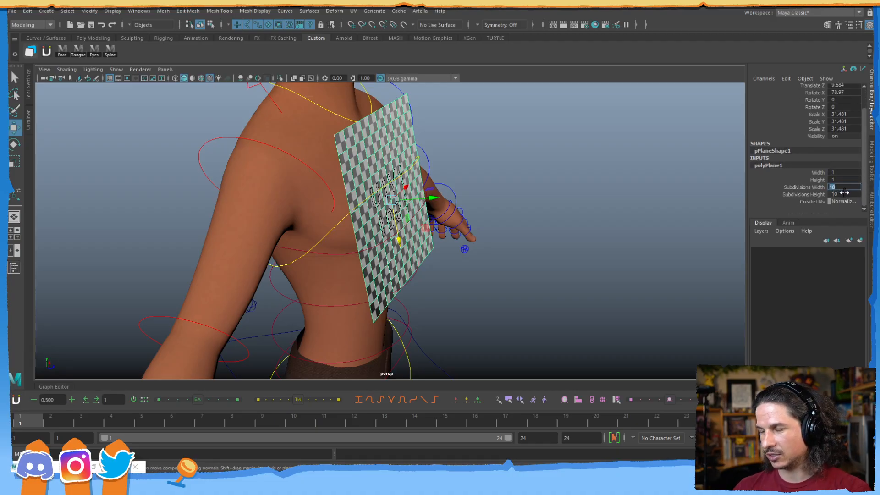
{"action": "type", "text": "3"}
{"action": "key", "text": "Tab"}
{"action": "type", "text": "3"}
{"action": "key", "text": "Return"}
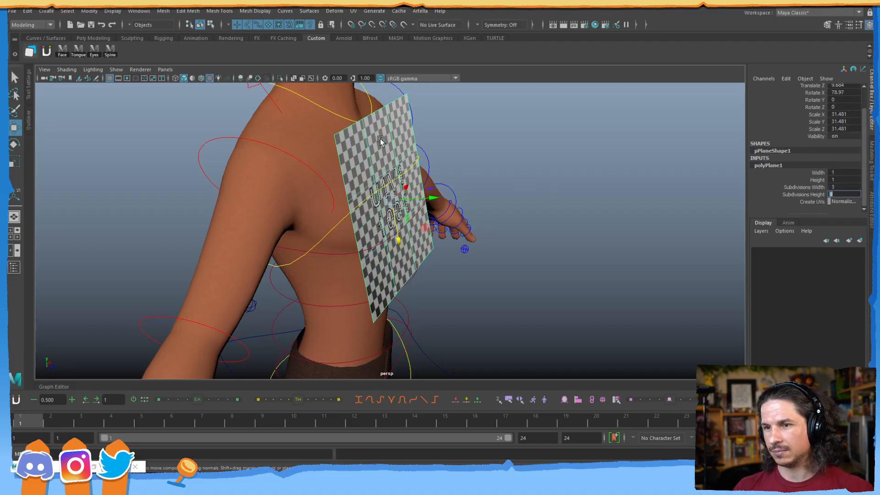
Select the plane's upper corner vertices and pull them back toward the shoulders
{"action": "right_click_drag", "start_coordinate": [353, 148], "coordinate": [355, 129]}
{"action": "left_click", "coordinate": [354, 128]}
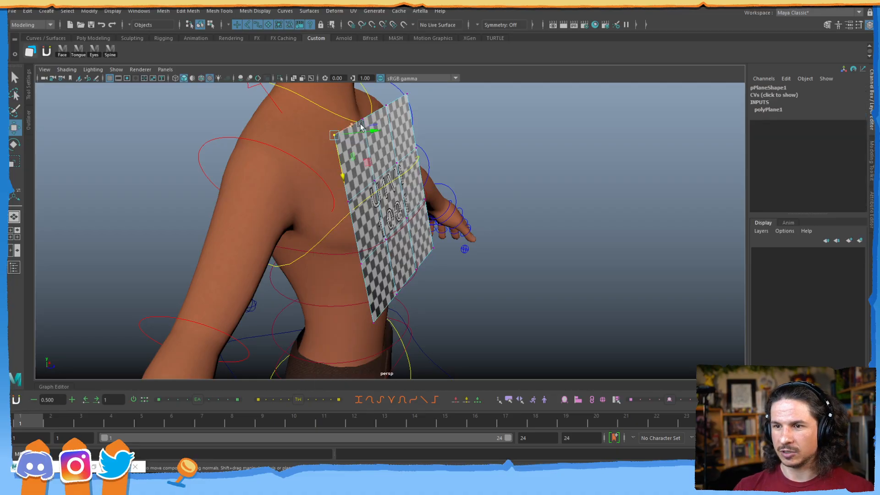
{"action": "left_click_drag", "start_coordinate": [407, 95], "coordinate": [447, 150], "text": "alt"}
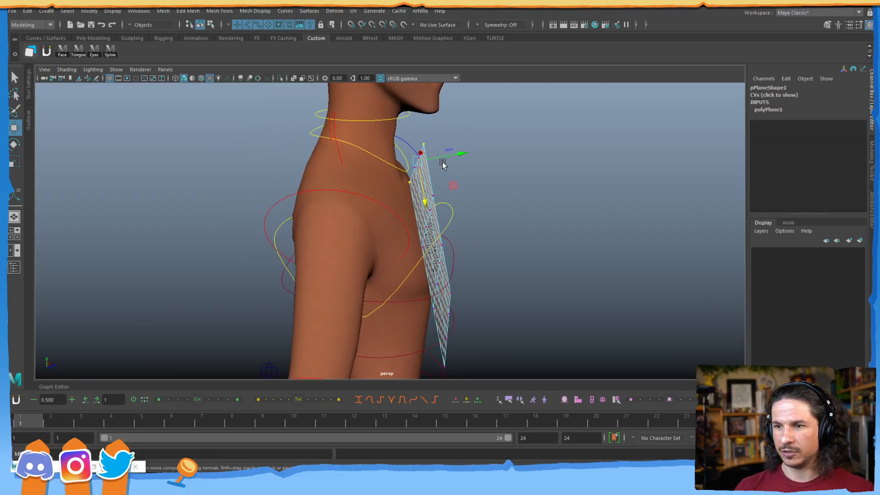
{"action": "left_click_drag", "start_coordinate": [452, 186], "coordinate": [422, 192]}
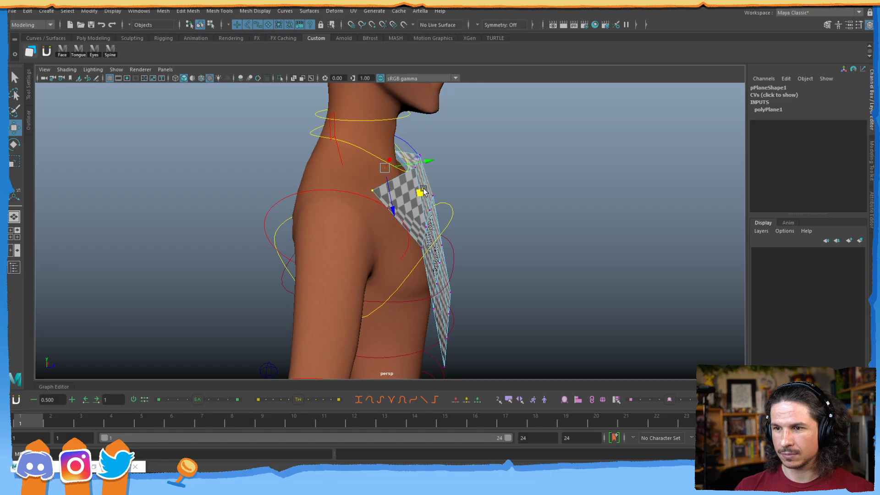
{"action": "left_click", "coordinate": [463, 146]}
{"action": "left_click_drag", "start_coordinate": [449, 138], "coordinate": [447, 152], "text": "alt"}
{"action": "left_click_drag", "start_coordinate": [457, 209], "coordinate": [450, 228], "text": "alt"}
{"action": "left_click_drag", "start_coordinate": [458, 166], "coordinate": [434, 194]}
{"action": "middle_click_drag", "start_coordinate": [465, 206], "coordinate": [448, 224]}
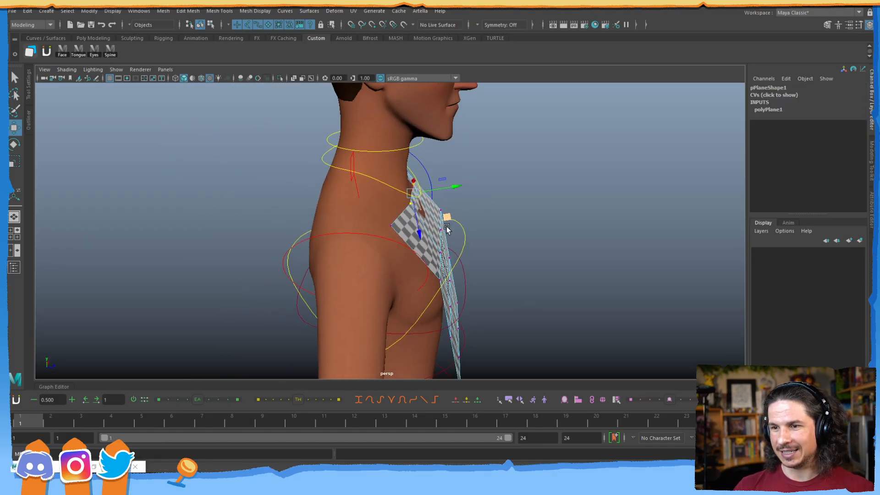
{"action": "left_click_drag", "start_coordinate": [448, 224], "coordinate": [453, 183], "text": "alt"}
{"action": "middle_click_drag", "start_coordinate": [458, 178], "coordinate": [461, 176]}
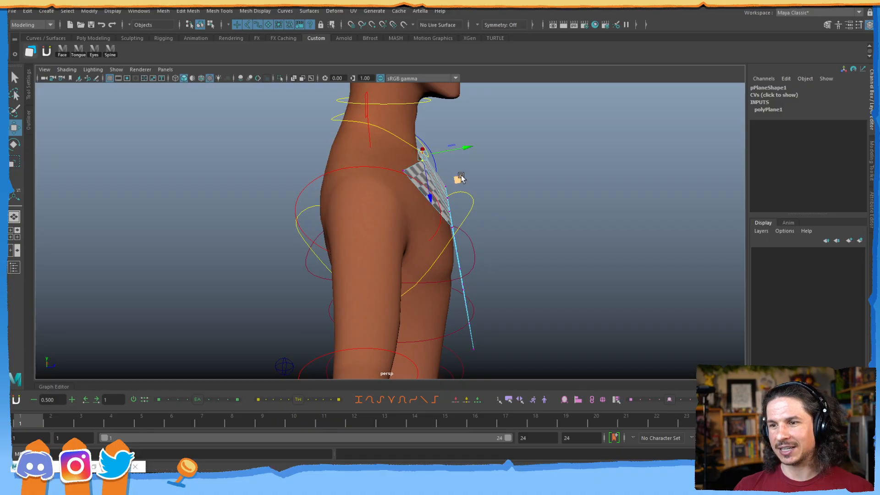
Move the remaining side vertices of the plane back to curve it around the chest
{"action": "left_click", "coordinate": [453, 229]}
{"action": "left_click_drag", "start_coordinate": [454, 229], "coordinate": [418, 294], "text": "alt"}
{"action": "left_click", "coordinate": [399, 209], "text": "shift"}
{"action": "left_click_drag", "start_coordinate": [471, 296], "coordinate": [456, 297]}
{"action": "left_click", "coordinate": [396, 288]}
{"action": "left_click_drag", "start_coordinate": [393, 278], "coordinate": [471, 291]}
{"action": "left_click", "coordinate": [452, 220]}
Scale the plane's lower outer vertices inward to taper the panel toward the waist
{"action": "left_click_drag", "start_coordinate": [476, 254], "coordinate": [409, 243], "text": "alt"}
{"action": "left_click_drag", "start_coordinate": [354, 238], "coordinate": [389, 269], "text": "shift"}
{"action": "left_click_drag", "start_coordinate": [408, 314], "coordinate": [360, 280]}
{"action": "key", "text": "r"}
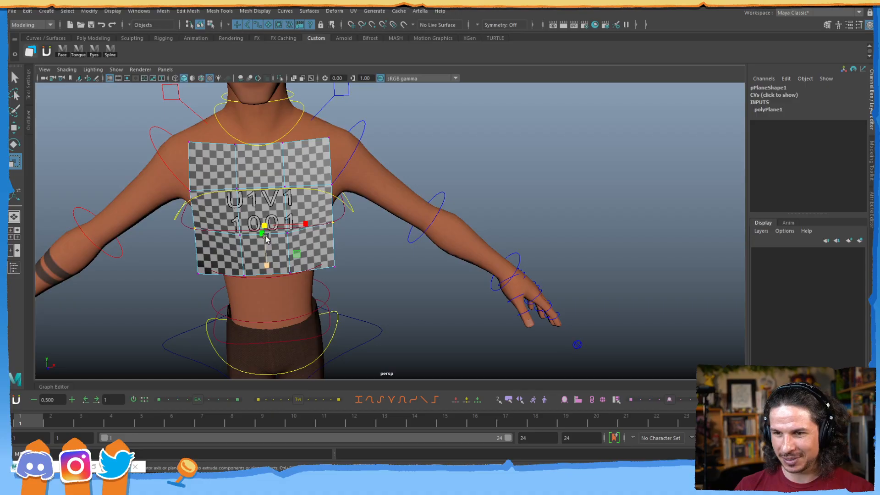
{"action": "left_click_drag", "start_coordinate": [305, 225], "coordinate": [300, 225]}
{"action": "left_click_drag", "start_coordinate": [347, 257], "coordinate": [323, 275]}
{"action": "left_click_drag", "start_coordinate": [178, 265], "coordinate": [216, 285], "text": "shift"}
{"action": "left_click_drag", "start_coordinate": [310, 267], "coordinate": [295, 268]}
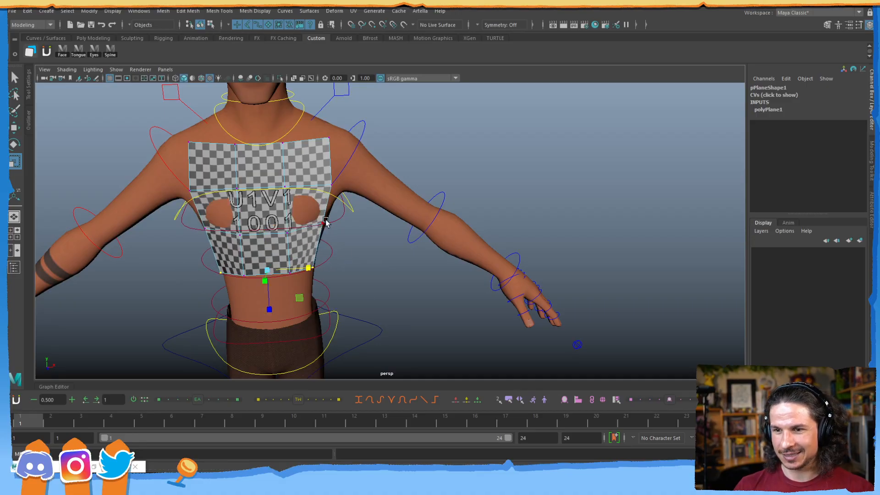
Adjust the outer vertices of the plane's third row to refine the taper, and return to object selection
{"action": "left_click_drag", "start_coordinate": [337, 214], "coordinate": [280, 239]}
{"action": "left_click_drag", "start_coordinate": [189, 218], "coordinate": [216, 240], "text": "shift"}
{"action": "left_click_drag", "start_coordinate": [336, 215], "coordinate": [313, 225], "text": "shift"}
{"action": "left_click_drag", "start_coordinate": [275, 232], "coordinate": [360, 259], "text": "alt"}
{"action": "key", "text": "w"}
{"action": "key", "text": "e"}
{"action": "key", "text": "r"}
{"action": "key", "text": "w"}
{"action": "left_click", "coordinate": [422, 262]}
{"action": "right_click_drag", "start_coordinate": [330, 217], "coordinate": [358, 189]}
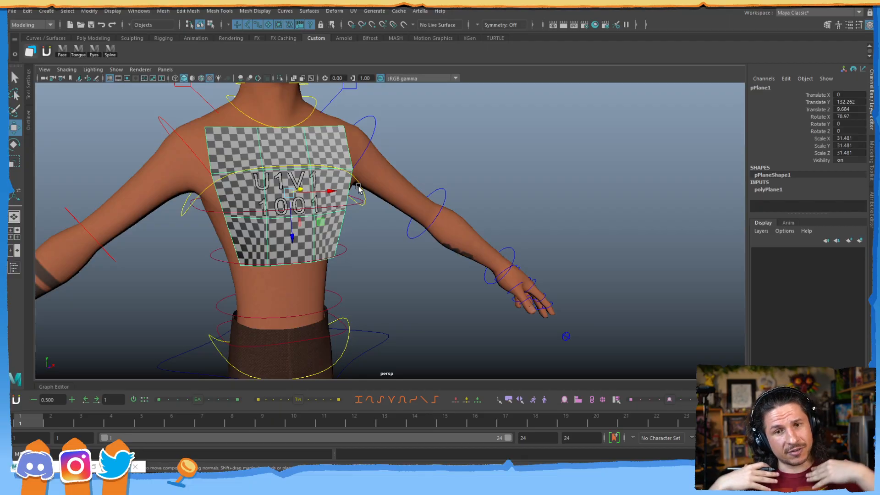
Select the chest plane and close the minimized window to turn off the checker texture display
{"action": "left_click", "coordinate": [384, 271]}
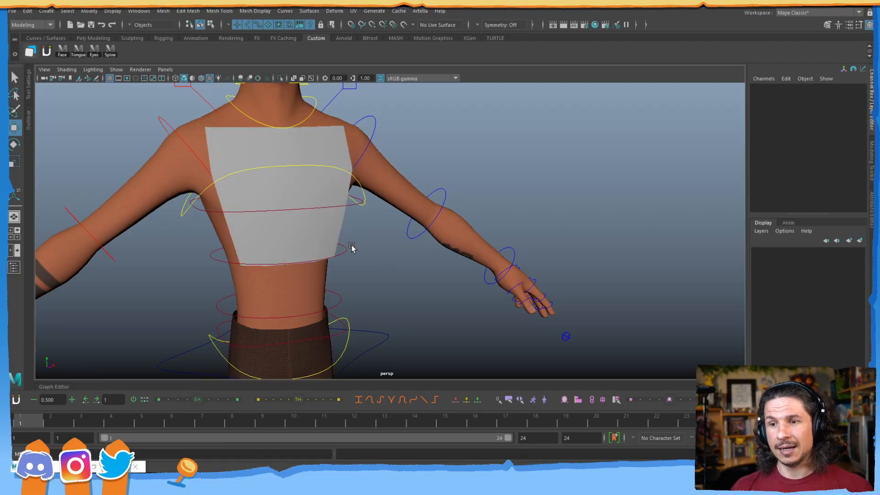
{"action": "left_click_drag", "start_coordinate": [348, 248], "coordinate": [394, 235], "text": "alt"}
{"action": "left_click", "coordinate": [401, 248]}
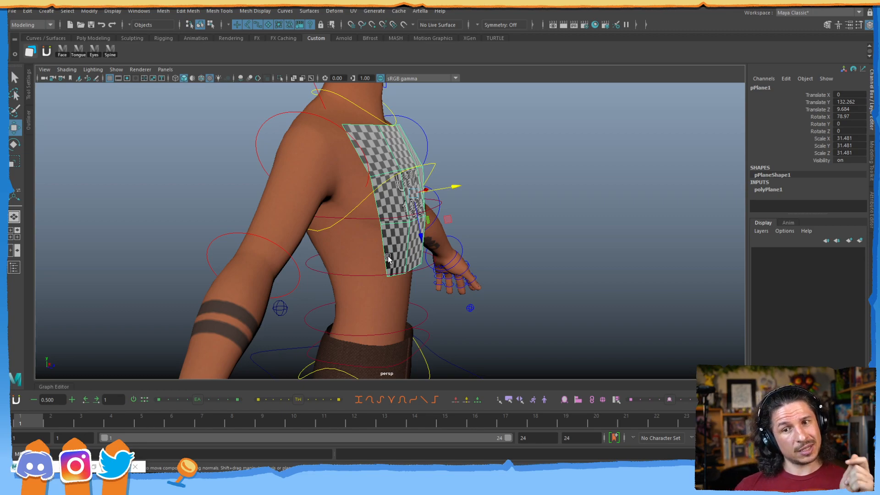
{"action": "left_click", "coordinate": [358, 257]}
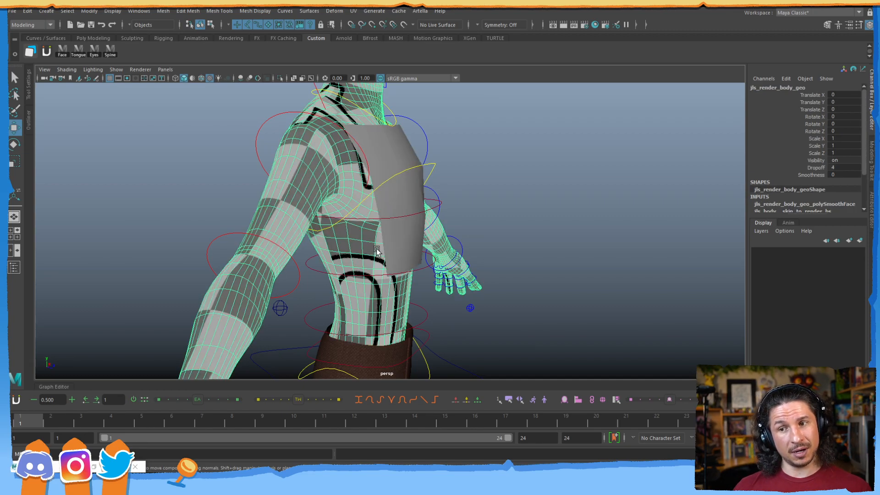
{"action": "left_click", "coordinate": [400, 248]}
{"action": "left_click", "coordinate": [95, 466]}
{"action": "left_click", "coordinate": [95, 466]}
{"action": "left_click", "coordinate": [783, 17]}
{"action": "left_click", "coordinate": [733, 85]}
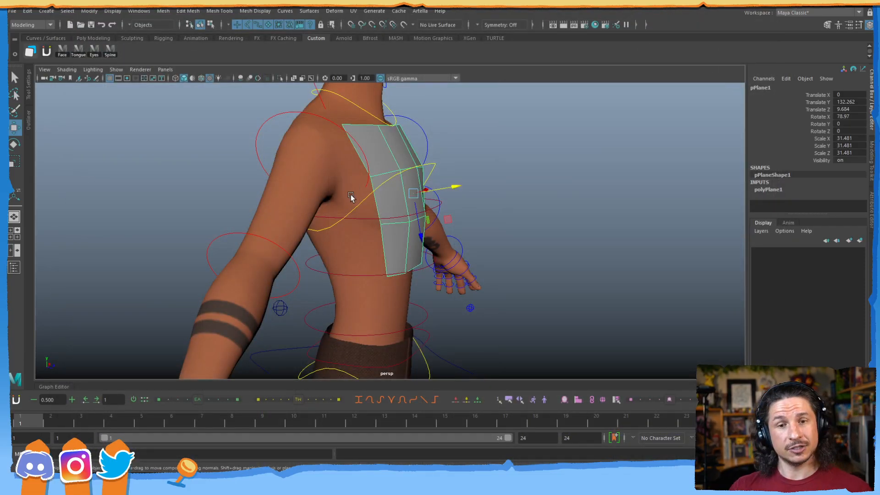
Add the body mesh to the plane selection and apply a Wrap deformer so the plane follows the body
{"action": "left_click", "coordinate": [309, 175]}
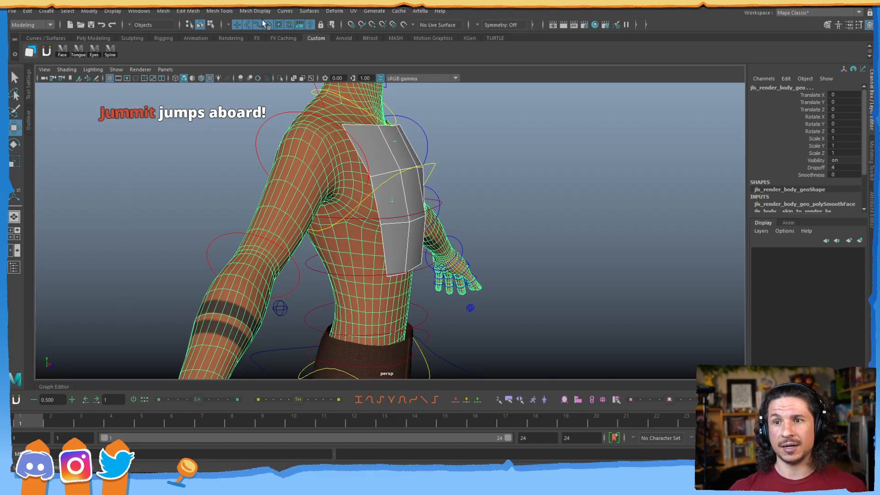
{"action": "left_click", "coordinate": [333, 11]}
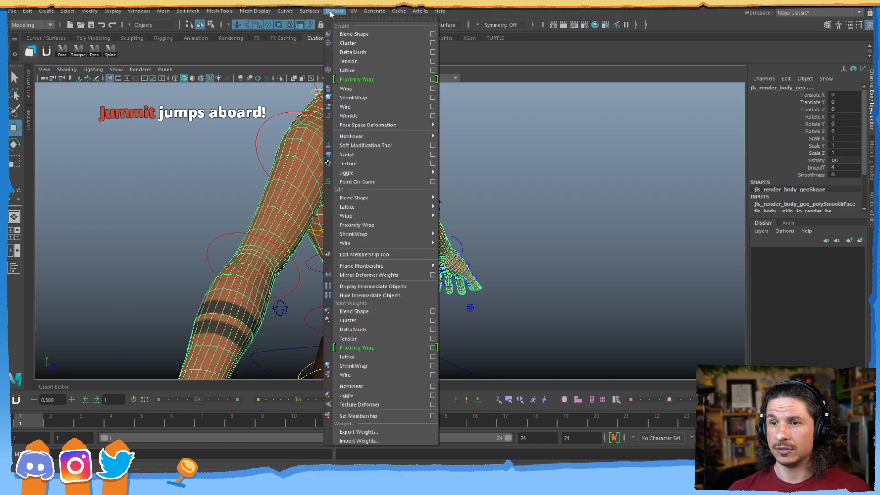
{"action": "left_click", "coordinate": [361, 89]}
Test the wrapped plane by rotating the right clavicle control, and undo the rotation
{"action": "left_click_drag", "start_coordinate": [394, 167], "coordinate": [301, 178], "text": "alt"}
{"action": "left_click", "coordinate": [219, 107]}
{"action": "key", "text": "e"}
{"action": "left_click_drag", "start_coordinate": [366, 168], "coordinate": [377, 129]}
{"action": "key", "text": "ctrl+z"}
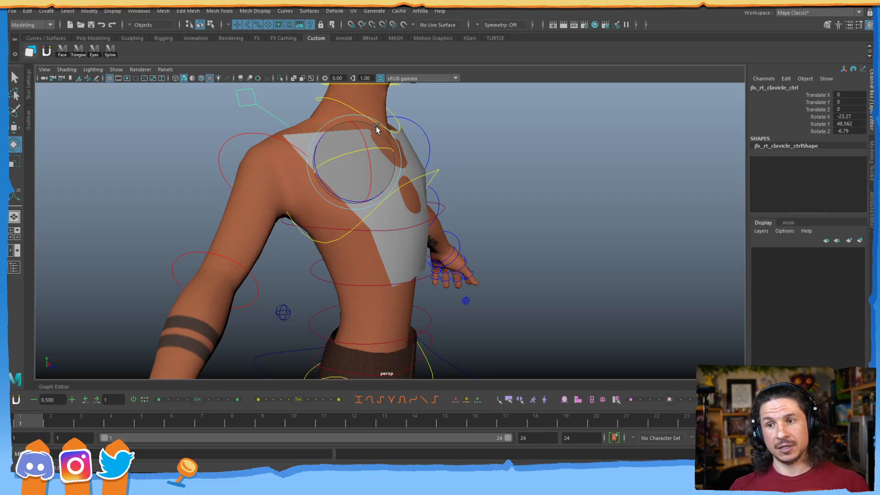
{"action": "key", "text": "ctrl+z"}
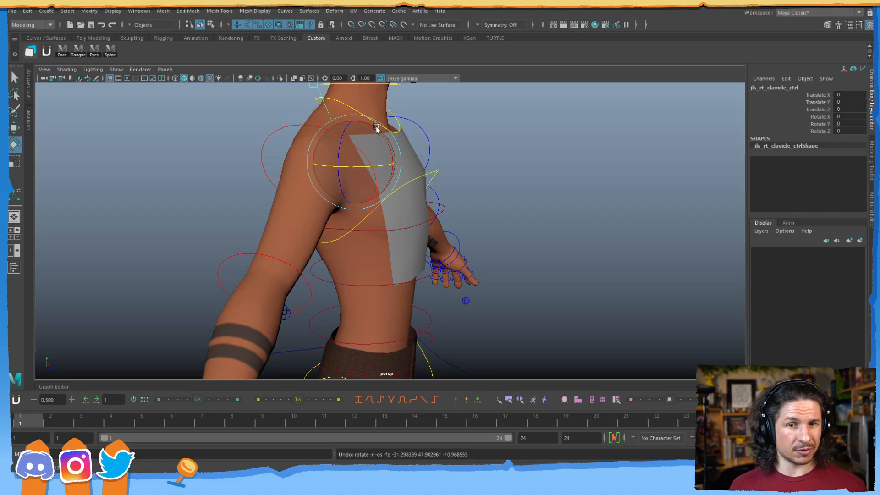
Bring back the hidden red shirt and delete the plane from the chest
{"action": "key", "text": "w"}
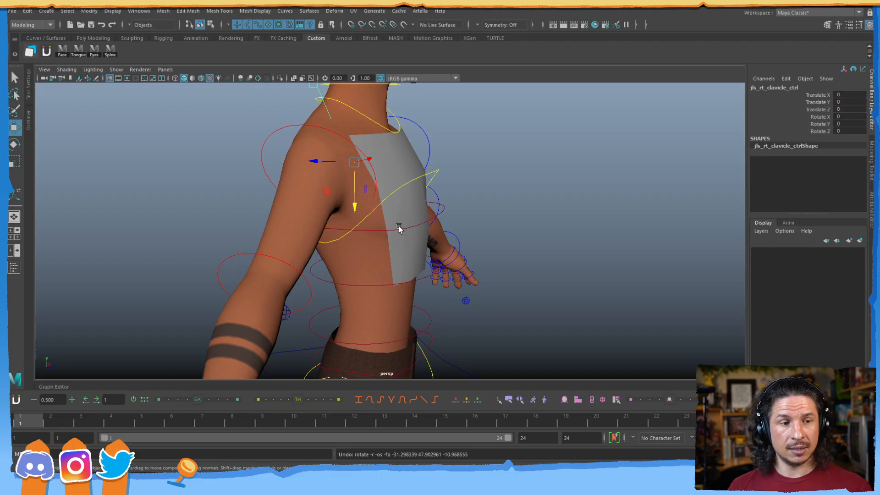
{"action": "left_click", "coordinate": [411, 222]}
{"action": "left_click", "coordinate": [412, 223]}
{"action": "left_click_drag", "start_coordinate": [420, 229], "coordinate": [328, 243], "text": "alt"}
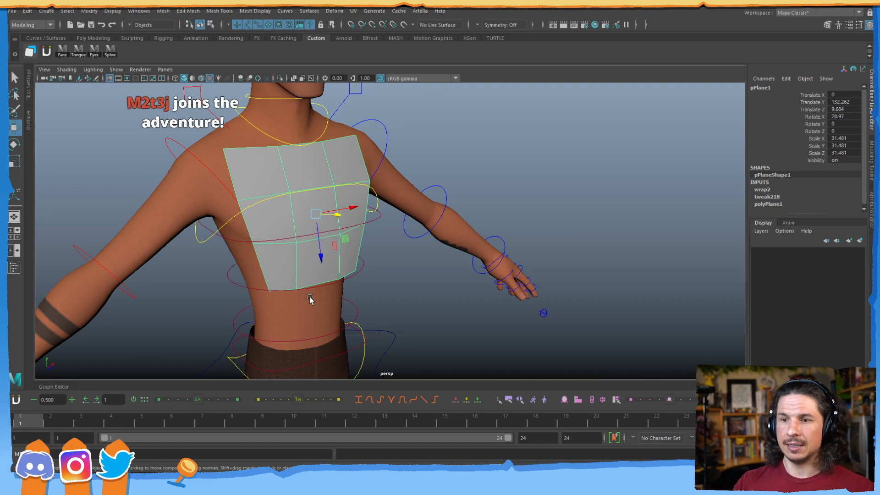
{"action": "left_click_drag", "start_coordinate": [311, 299], "coordinate": [326, 224], "text": "alt"}
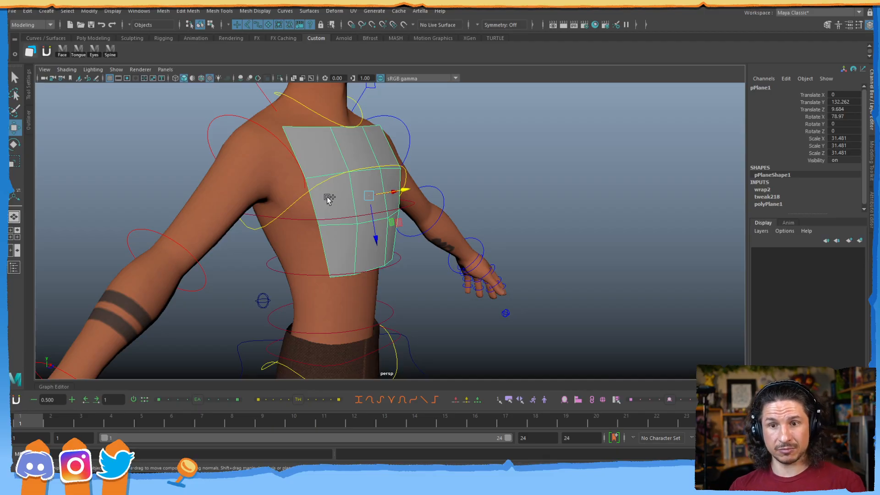
{"action": "key", "text": "ctrl+shift+h"}
{"action": "left_click_drag", "start_coordinate": [294, 261], "coordinate": [306, 239]}
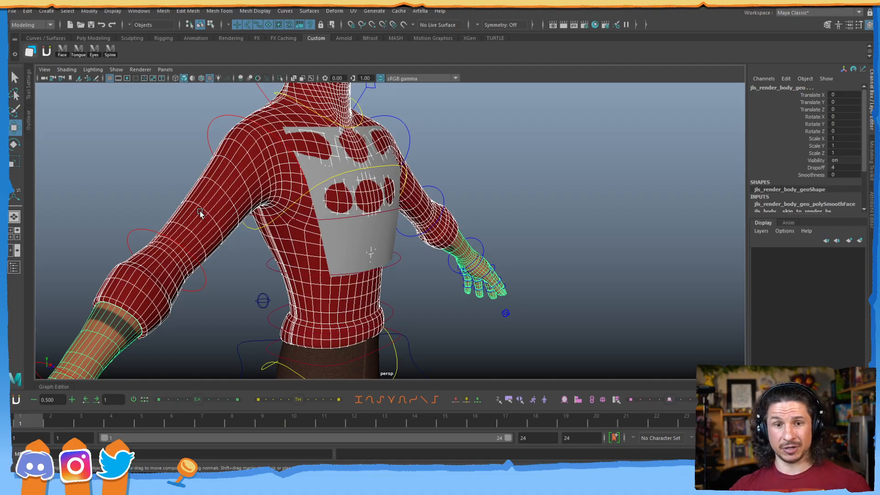
{"action": "key", "text": "ctrl+z"}
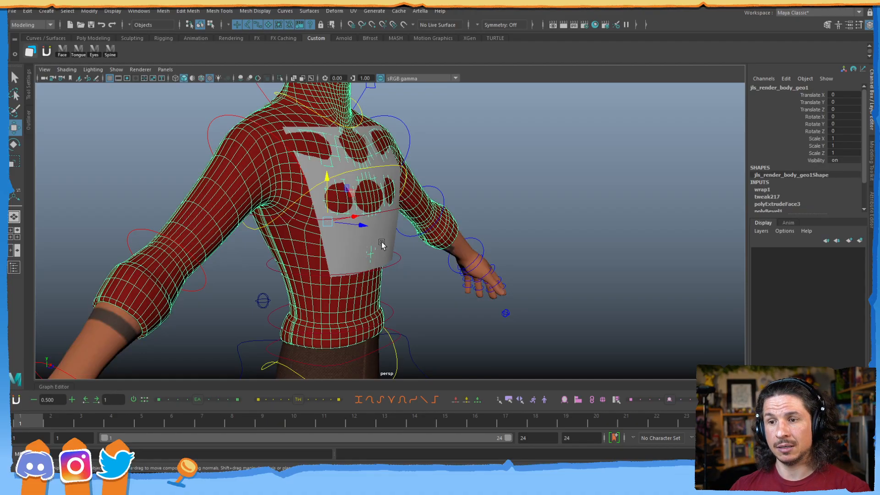
{"action": "key", "text": "ctrl+z"}
{"action": "key", "text": "Delete"}
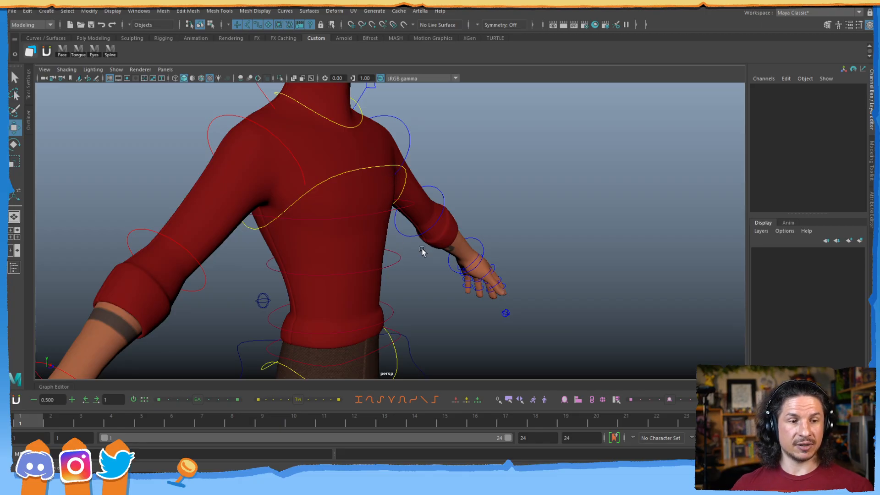
Move the right shoe mesh to about -21 in X to expose the bare foot, and undo the move
{"action": "right_click_drag", "start_coordinate": [538, 242], "coordinate": [373, 269], "text": "alt"}
{"action": "middle_click_drag", "start_coordinate": [459, 312], "coordinate": [455, 99], "text": "alt"}
{"action": "right_click_drag", "start_coordinate": [452, 197], "coordinate": [371, 210], "text": "alt"}
{"action": "left_click_drag", "start_coordinate": [370, 210], "coordinate": [367, 263], "text": "alt"}
{"action": "middle_click_drag", "start_coordinate": [367, 263], "coordinate": [367, 226], "text": "alt"}
{"action": "right_click_drag", "start_coordinate": [404, 238], "coordinate": [520, 244], "text": "alt"}
{"action": "left_click_drag", "start_coordinate": [316, 272], "coordinate": [298, 272]}
{"action": "left_click", "coordinate": [311, 288]}
{"action": "left_click", "coordinate": [320, 278]}
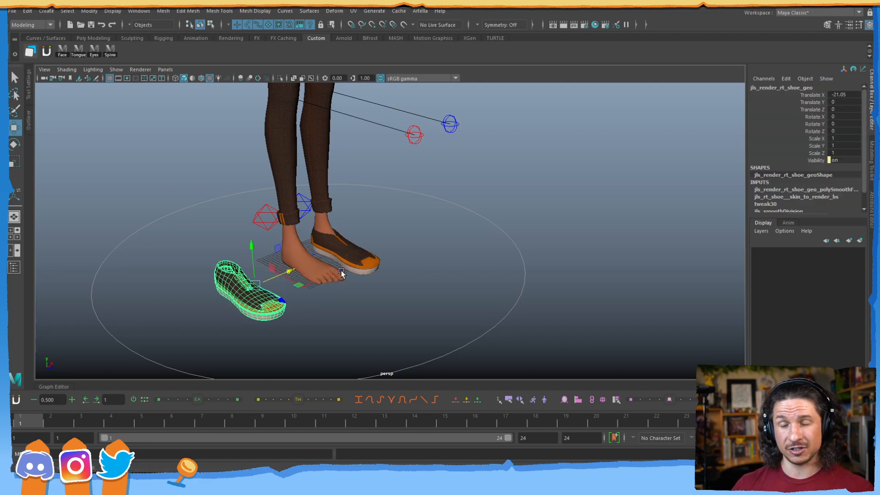
{"action": "key", "text": "ctrl+z"}
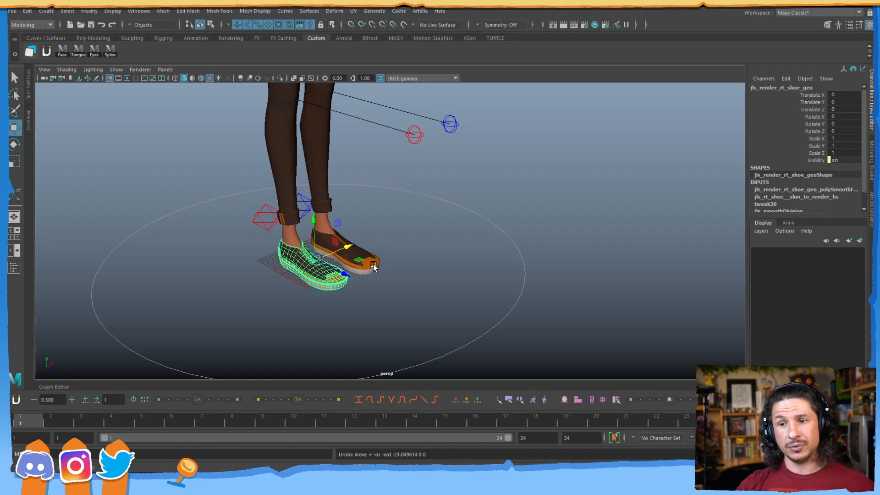
Rotate the right foot IK control to about -68 degrees in X to test the shoe, and undo the rotation
{"action": "middle_click_drag", "start_coordinate": [305, 229], "coordinate": [385, 229], "text": "alt"}
{"action": "key", "text": "e"}
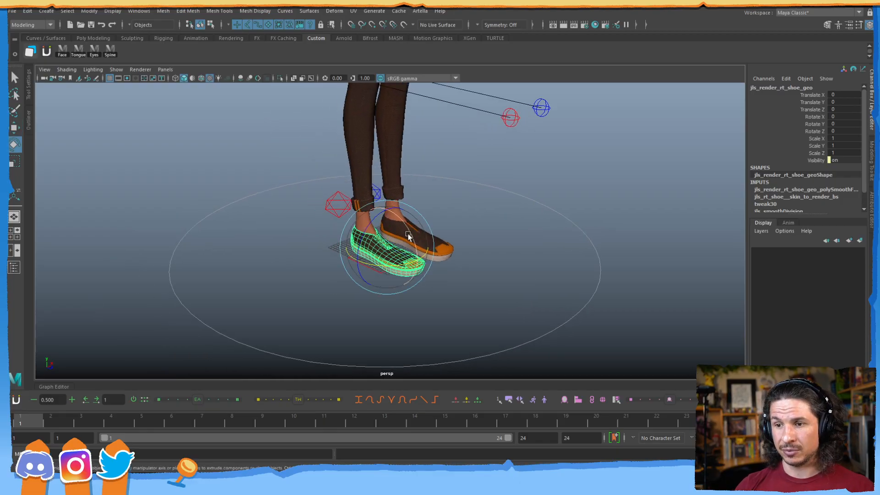
{"action": "left_click", "coordinate": [338, 204]}
{"action": "left_click_drag", "start_coordinate": [360, 208], "coordinate": [370, 179]}
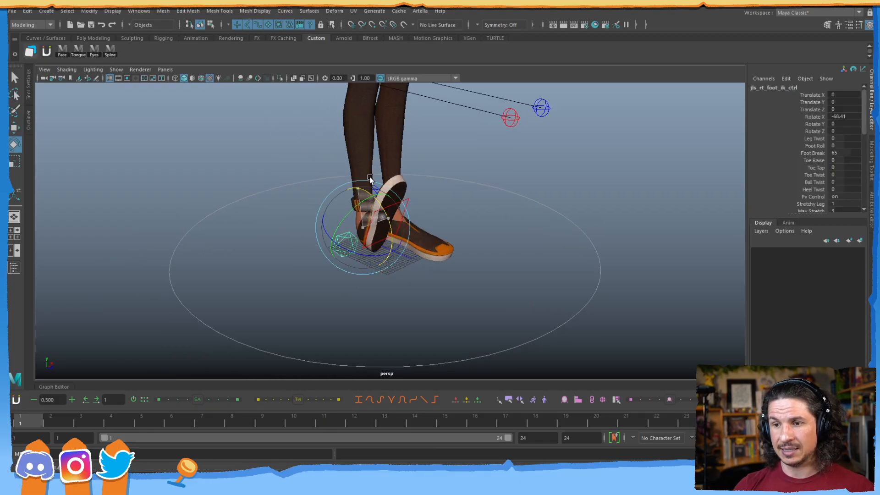
{"action": "key", "text": "ctrl+z"}
Shift the right shoe mesh about -16.7 units in X, undo the move and deselect the shoe
{"action": "left_click_drag", "start_coordinate": [383, 261], "coordinate": [436, 239], "text": "alt"}
{"action": "right_click_drag", "start_coordinate": [435, 238], "coordinate": [617, 220], "text": "alt"}
{"action": "left_click_drag", "start_coordinate": [390, 220], "coordinate": [352, 235], "text": "alt"}
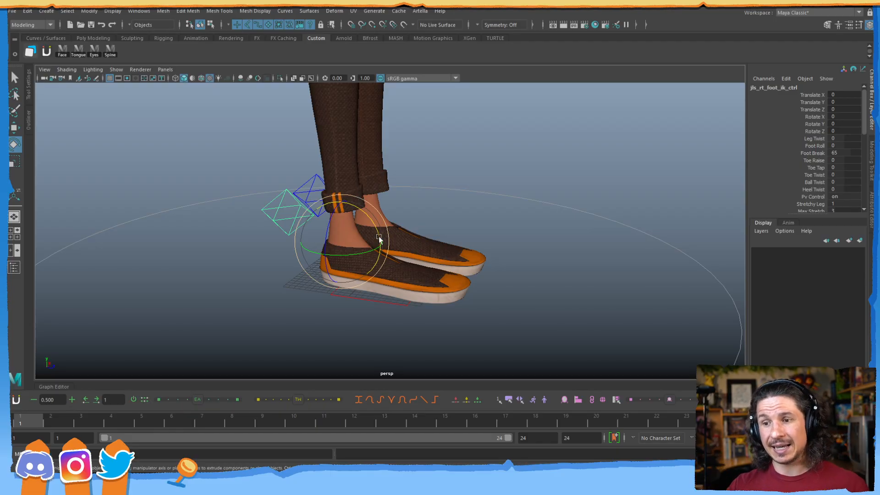
{"action": "left_click", "coordinate": [408, 265]}
{"action": "key", "text": "w"}
{"action": "left_click_drag", "start_coordinate": [408, 265], "coordinate": [339, 268], "text": "alt"}
{"action": "key", "text": "ctrl+z"}
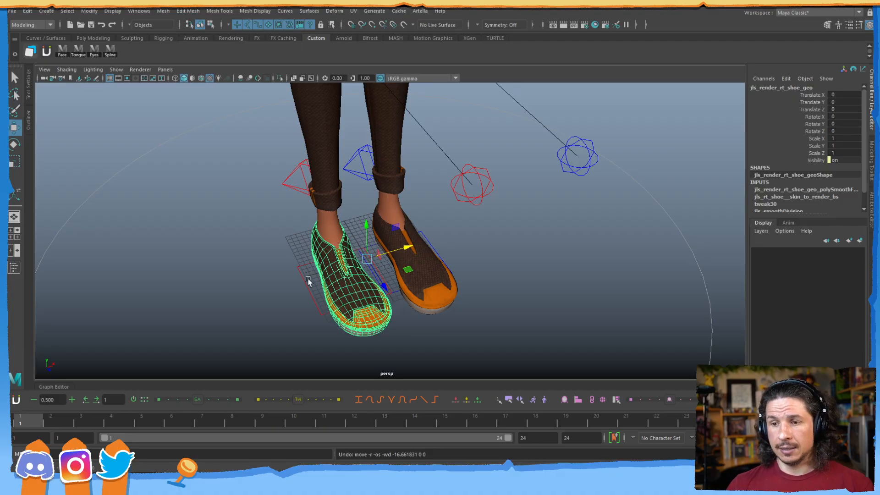
{"action": "left_click_drag", "start_coordinate": [316, 278], "coordinate": [340, 246], "text": "alt"}
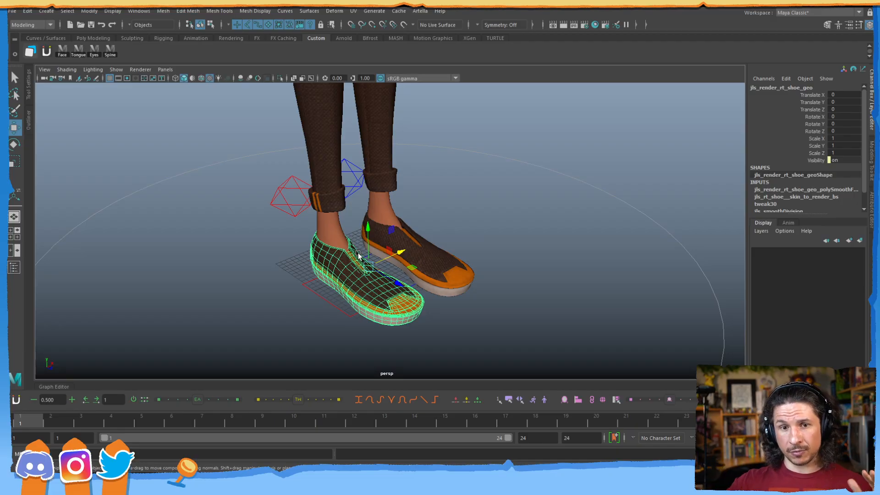
{"action": "left_click", "coordinate": [268, 256]}
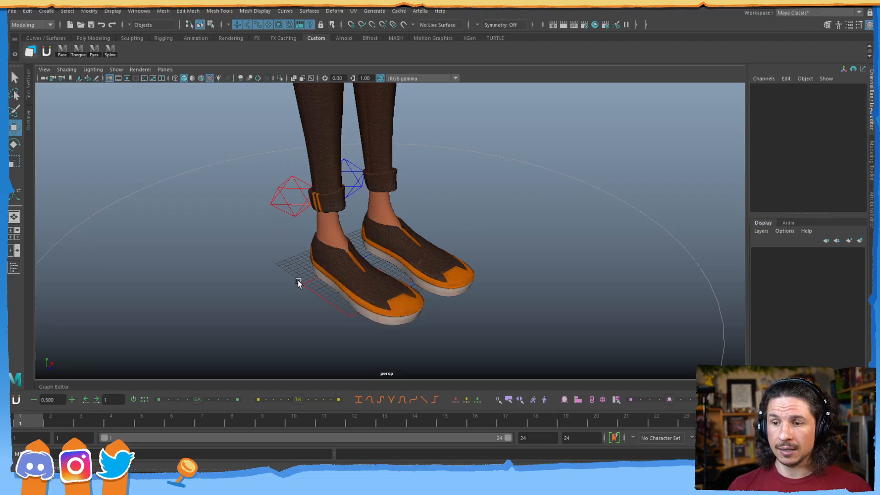
Examine the dressed character at full length and the red shirt from the front
{"action": "left_click_drag", "start_coordinate": [298, 281], "coordinate": [295, 235], "text": "alt"}
{"action": "right_click_drag", "start_coordinate": [296, 236], "coordinate": [244, 232], "text": "alt"}
{"action": "middle_click_drag", "start_coordinate": [481, 114], "coordinate": [469, 224], "text": "alt"}
{"action": "right_click_drag", "start_coordinate": [469, 224], "coordinate": [298, 247], "text": "alt"}
{"action": "left_click_drag", "start_coordinate": [298, 247], "coordinate": [340, 219], "text": "alt"}
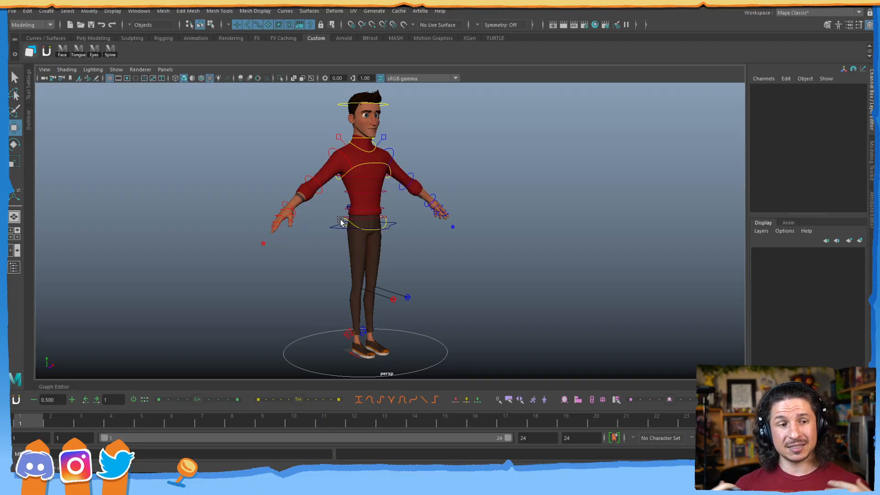
{"action": "middle_click_drag", "start_coordinate": [400, 236], "coordinate": [403, 271], "text": "alt"}
{"action": "right_click_drag", "start_coordinate": [425, 261], "coordinate": [476, 239], "text": "alt"}
{"action": "left_click_drag", "start_coordinate": [477, 238], "coordinate": [432, 220], "text": "alt"}
{"action": "middle_click_drag", "start_coordinate": [432, 220], "coordinate": [468, 252], "text": "alt"}
{"action": "right_click_drag", "start_coordinate": [467, 252], "coordinate": [475, 244], "text": "alt"}
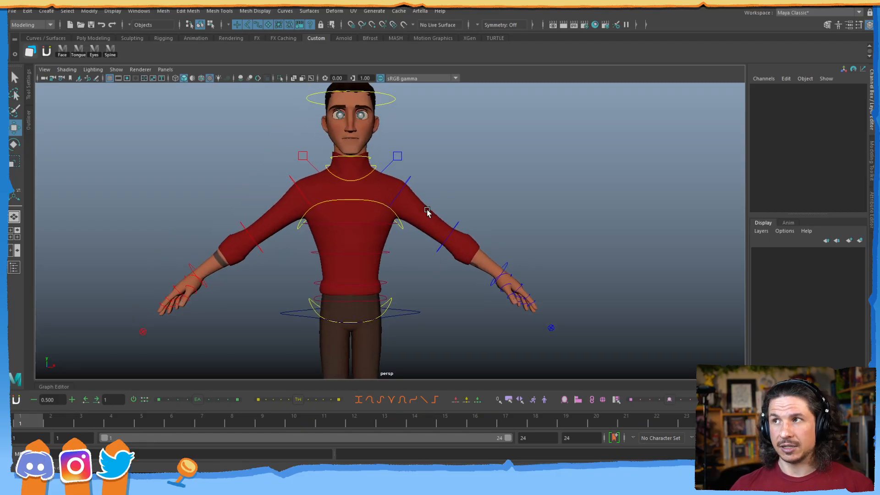